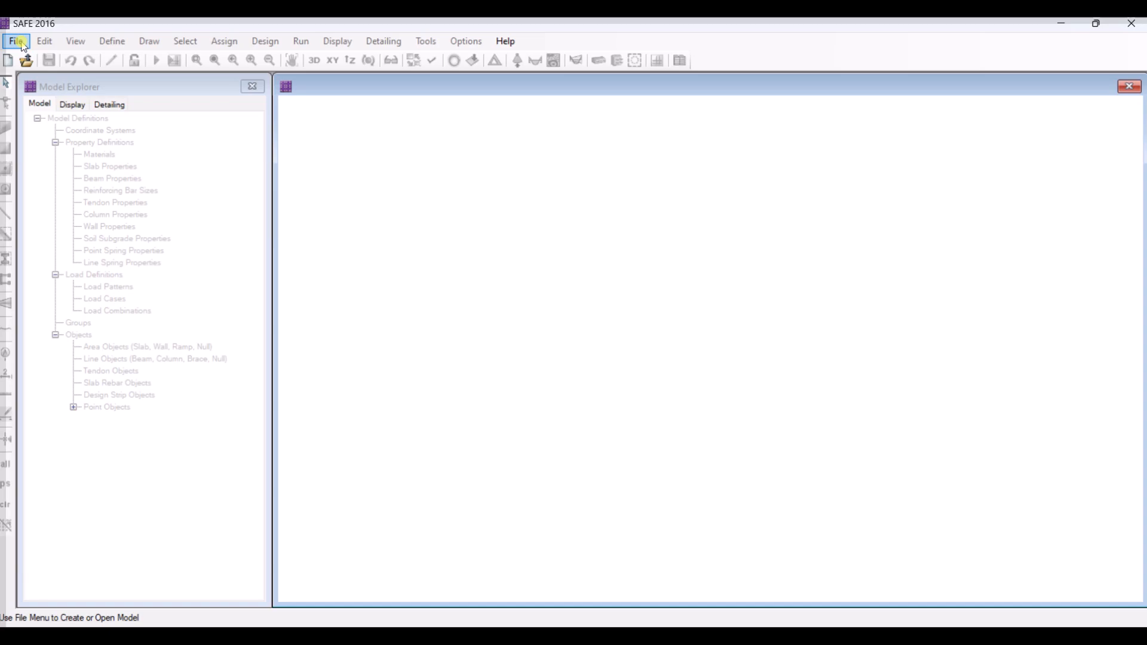
Import the SAFE text file Steel building R Footing.F2K from the Steel building folder.
click(17, 42)
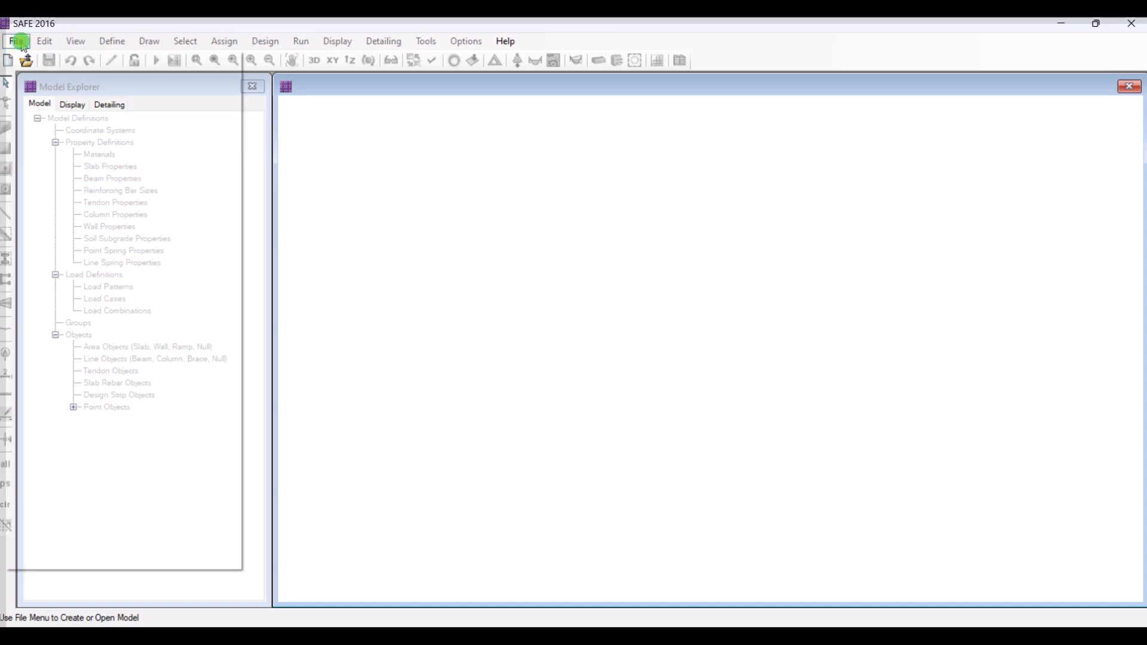
mouse_move(59, 172)
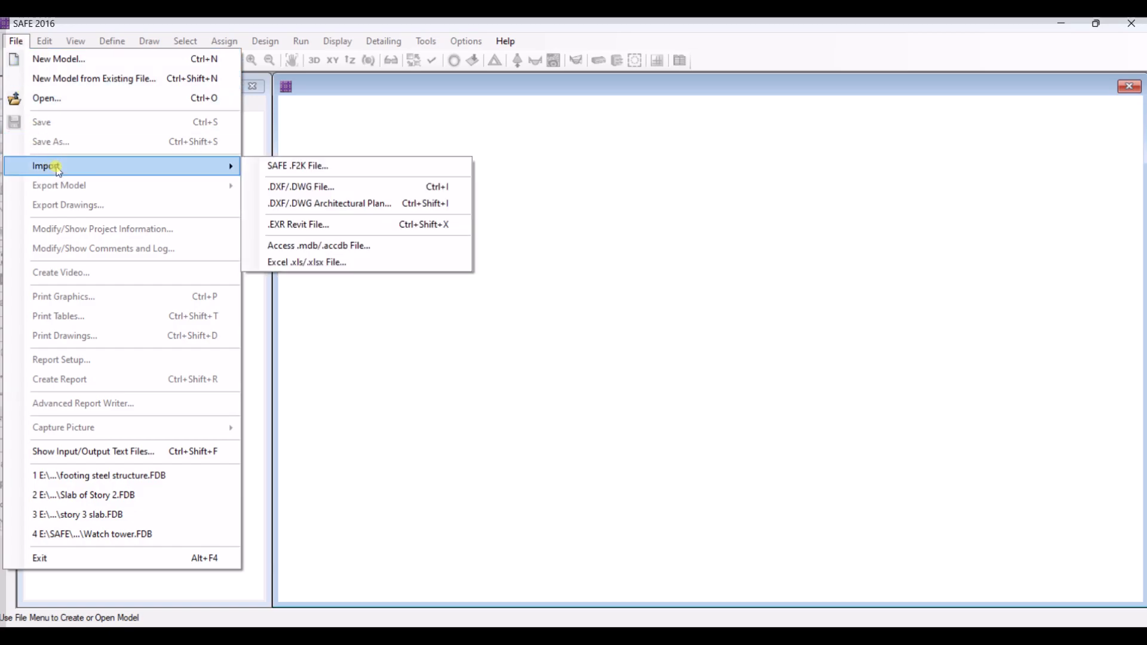
click(304, 172)
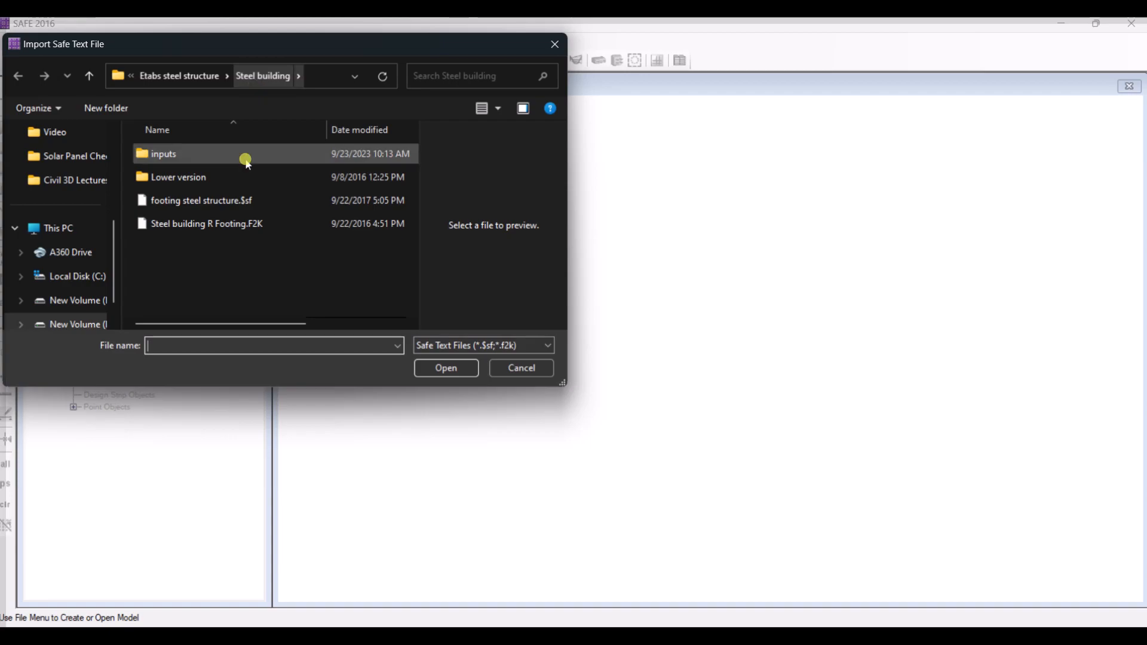
click(239, 228)
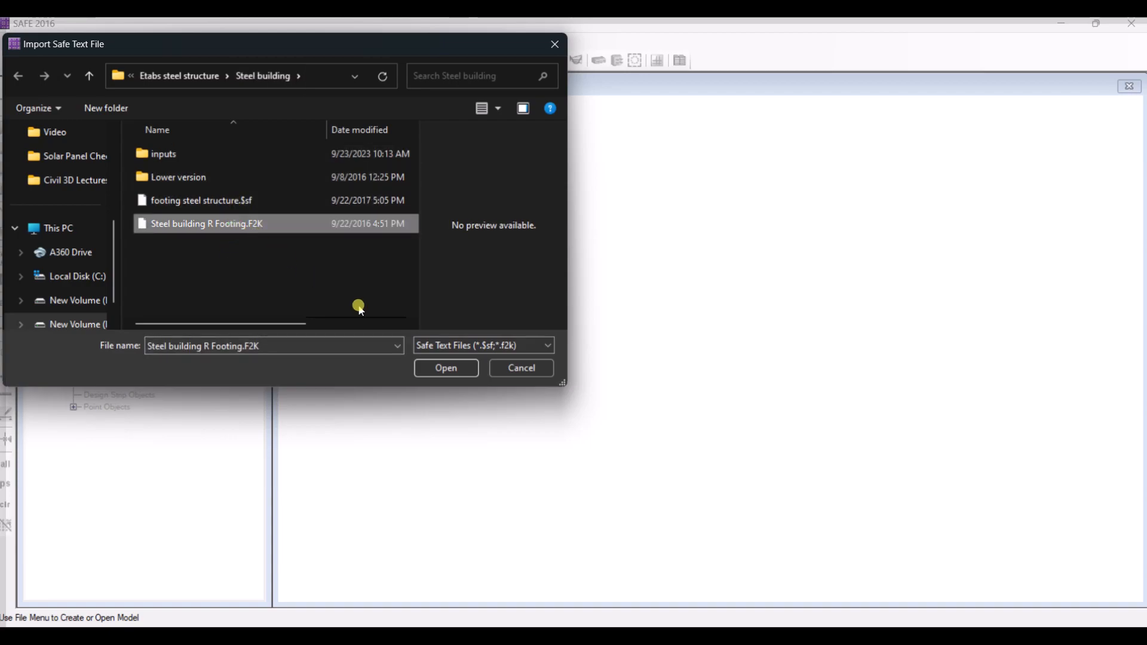
click(450, 368)
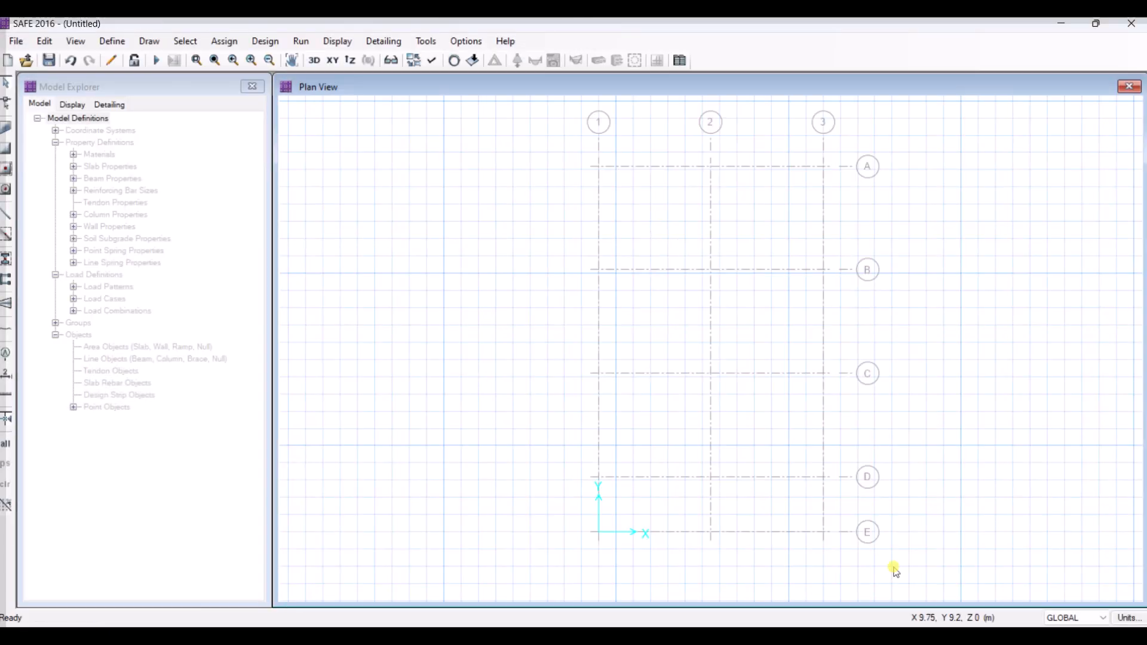
Set the model units to the metric defaults.
click(1128, 618)
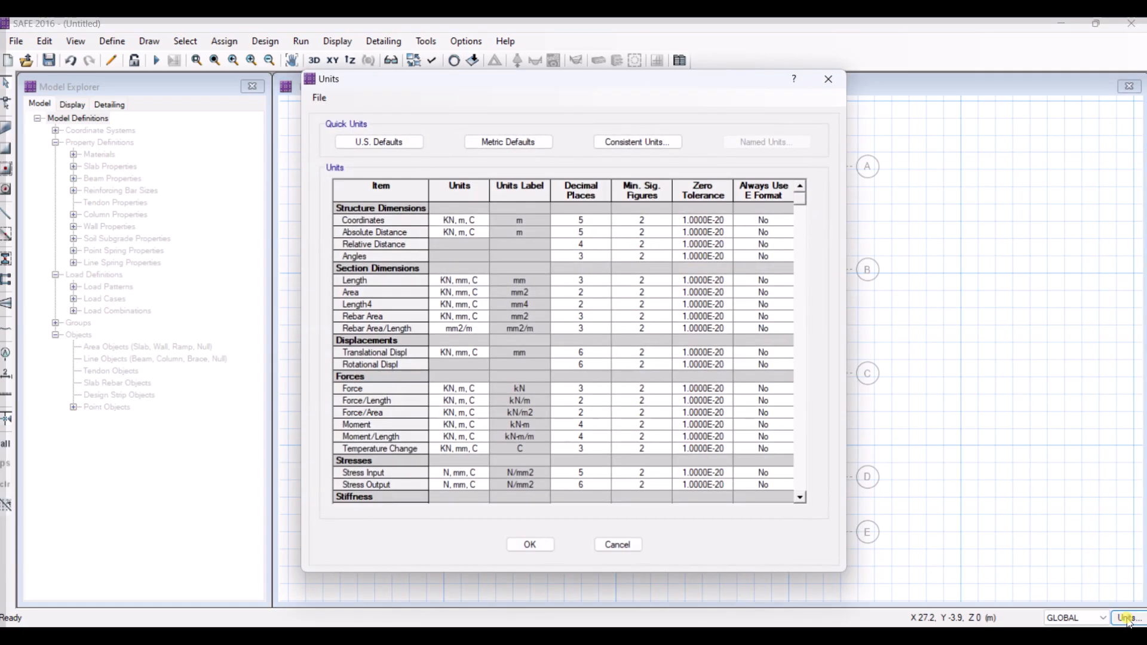
click(527, 143)
click(538, 544)
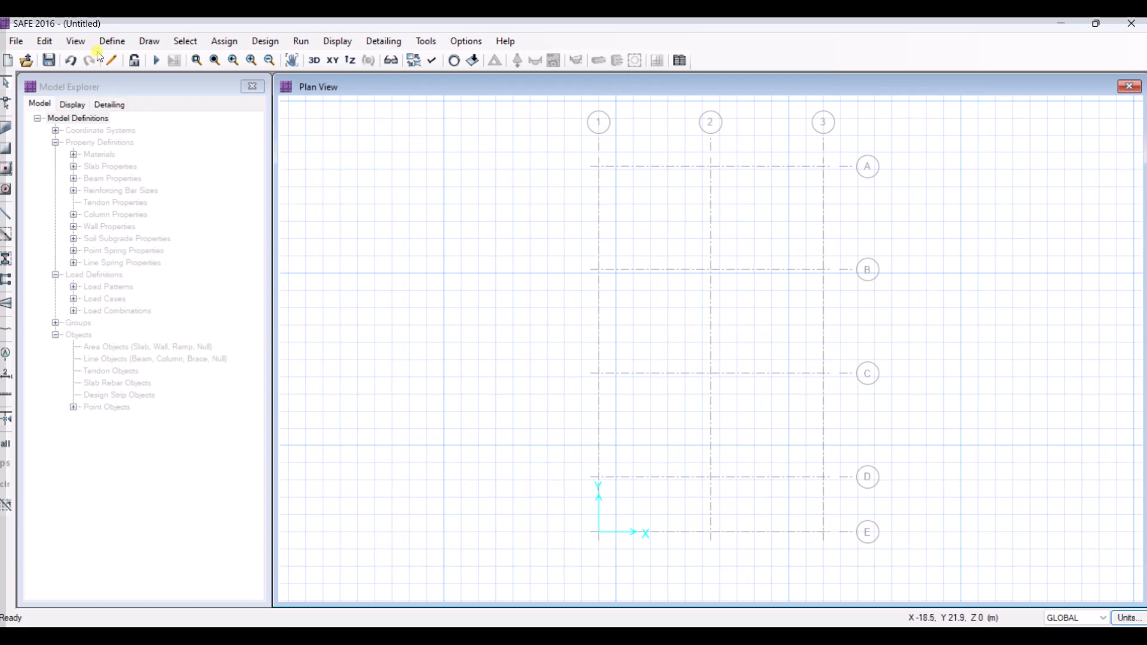
Draw a parallel dimension line between grids 1 and 2, just above grid A.
click(145, 41)
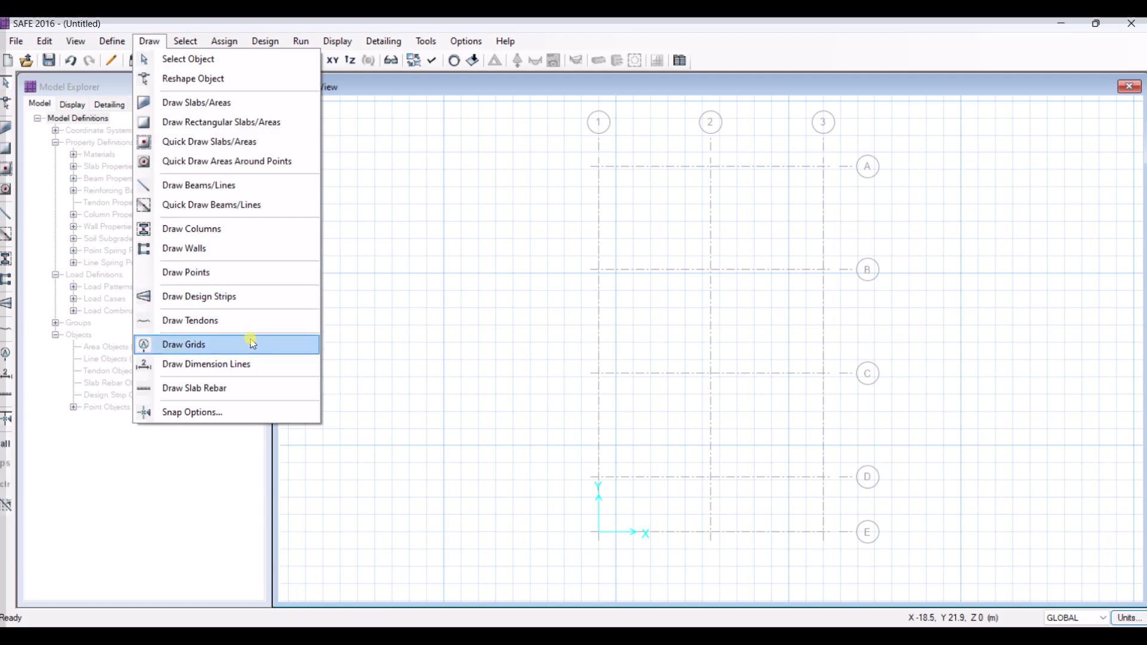
click(254, 365)
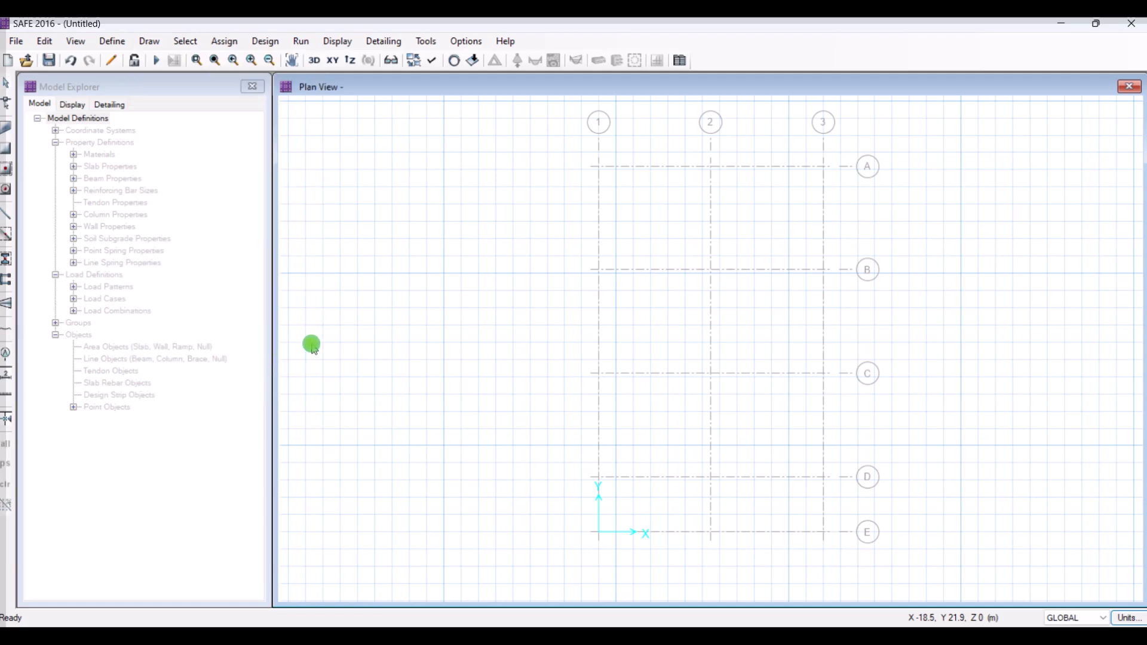
click(598, 171)
click(710, 167)
click(655, 146)
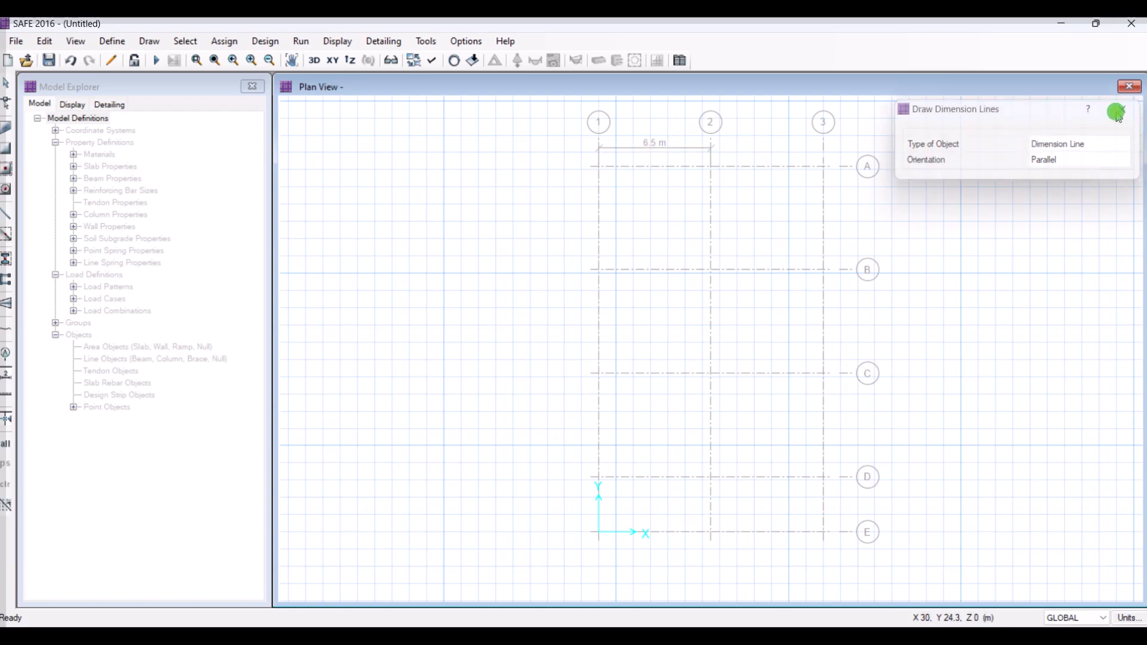
click(1124, 109)
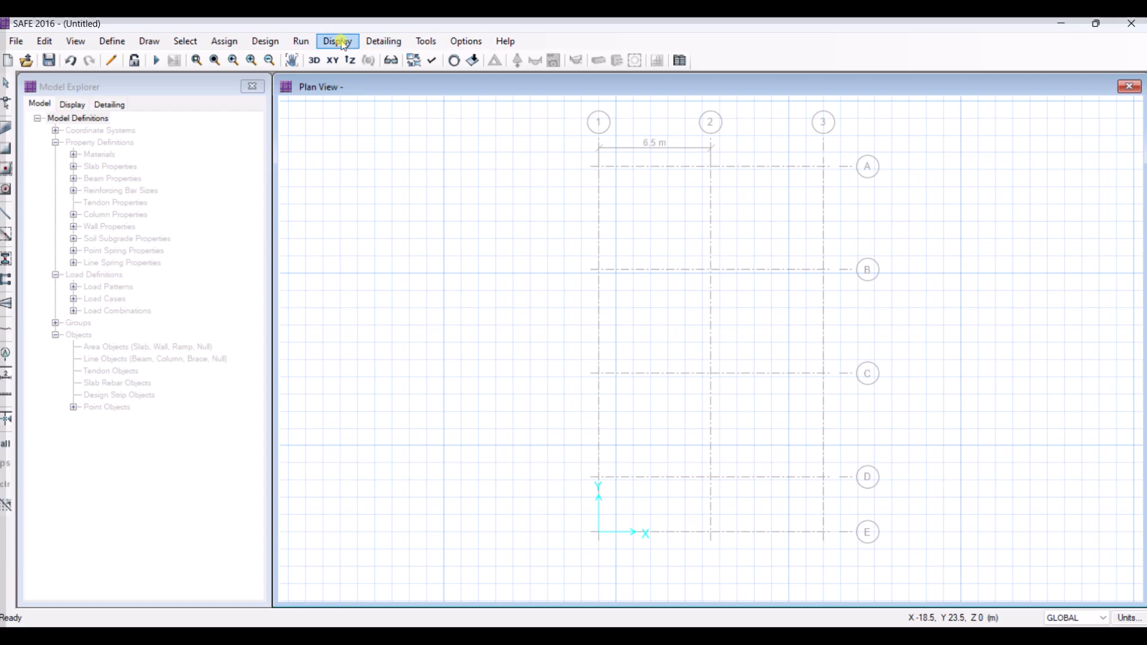
Display the point loads of the Live load_ABOVE pattern with loading values, and inspect them in 3D and in plan.
click(336, 41)
click(379, 85)
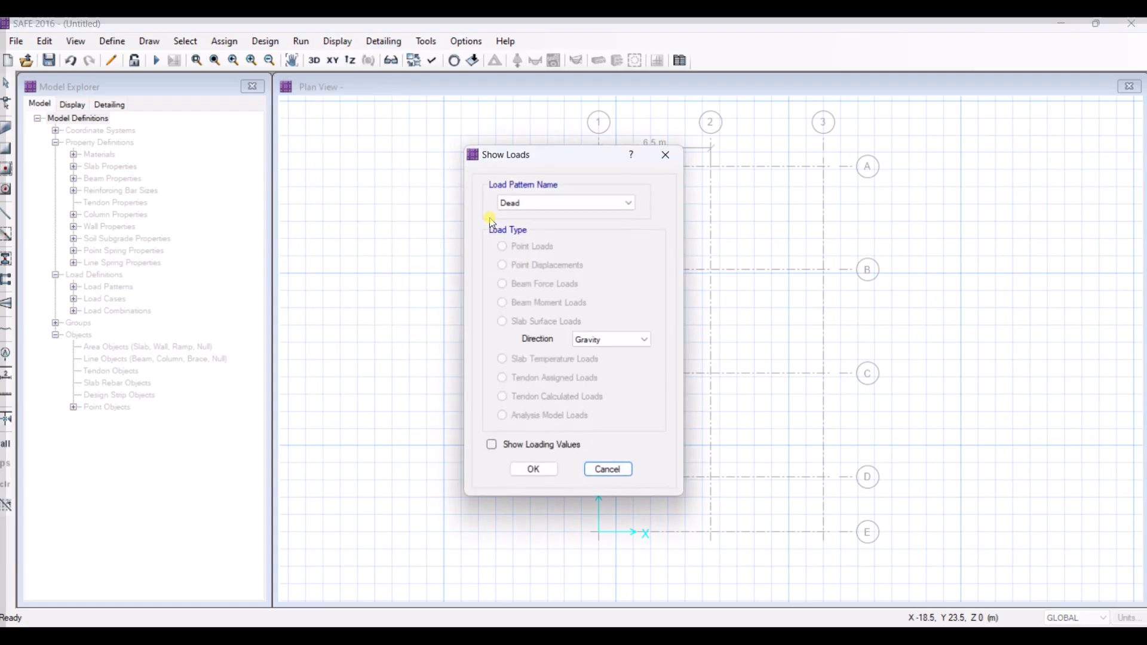
click(550, 203)
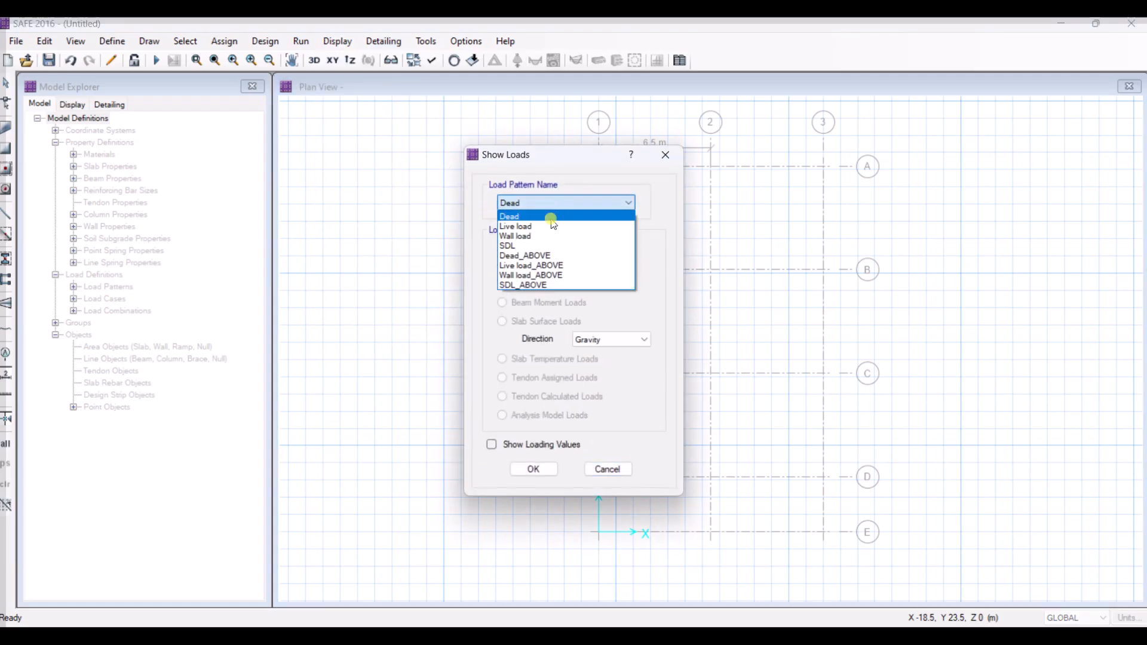
click(537, 265)
click(509, 445)
click(534, 469)
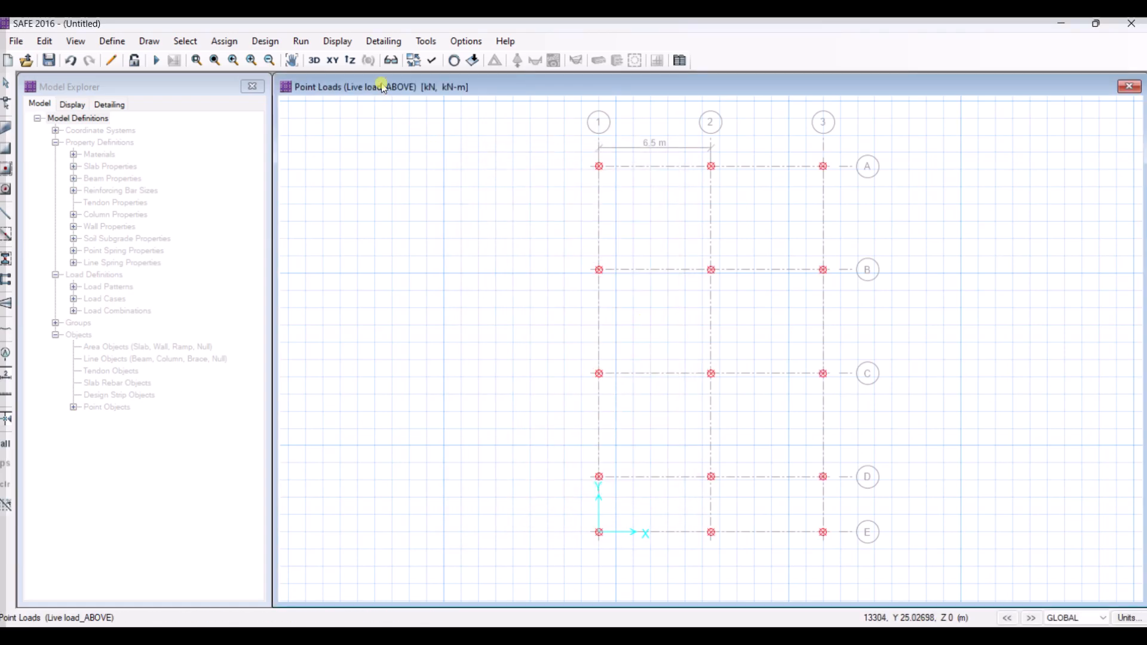
click(318, 61)
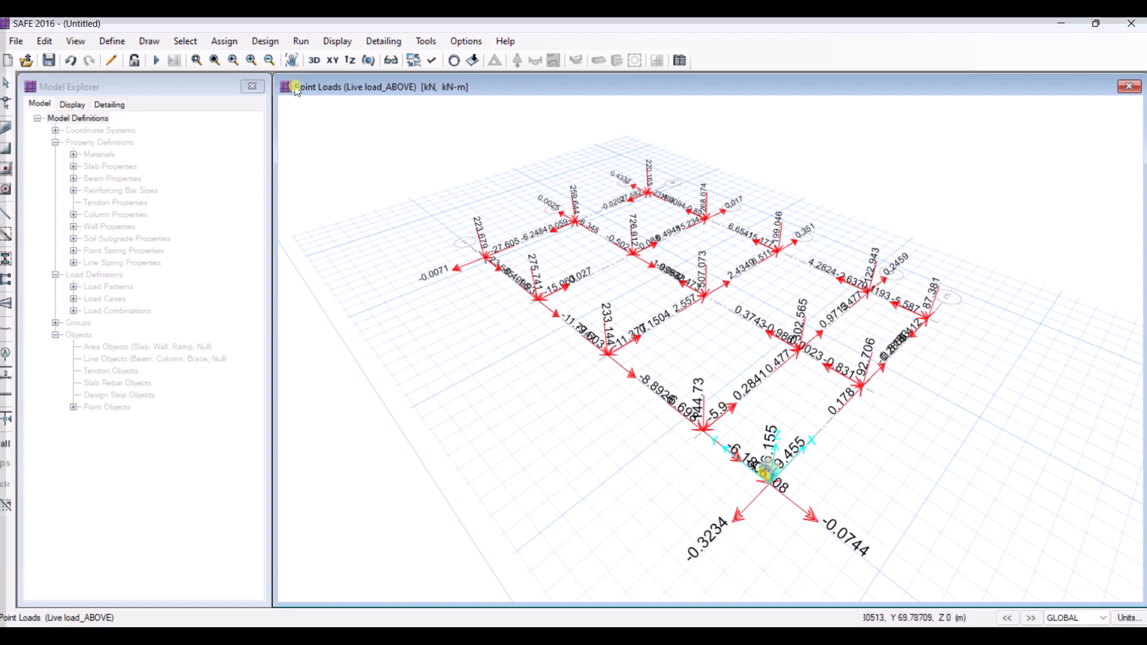
click(330, 60)
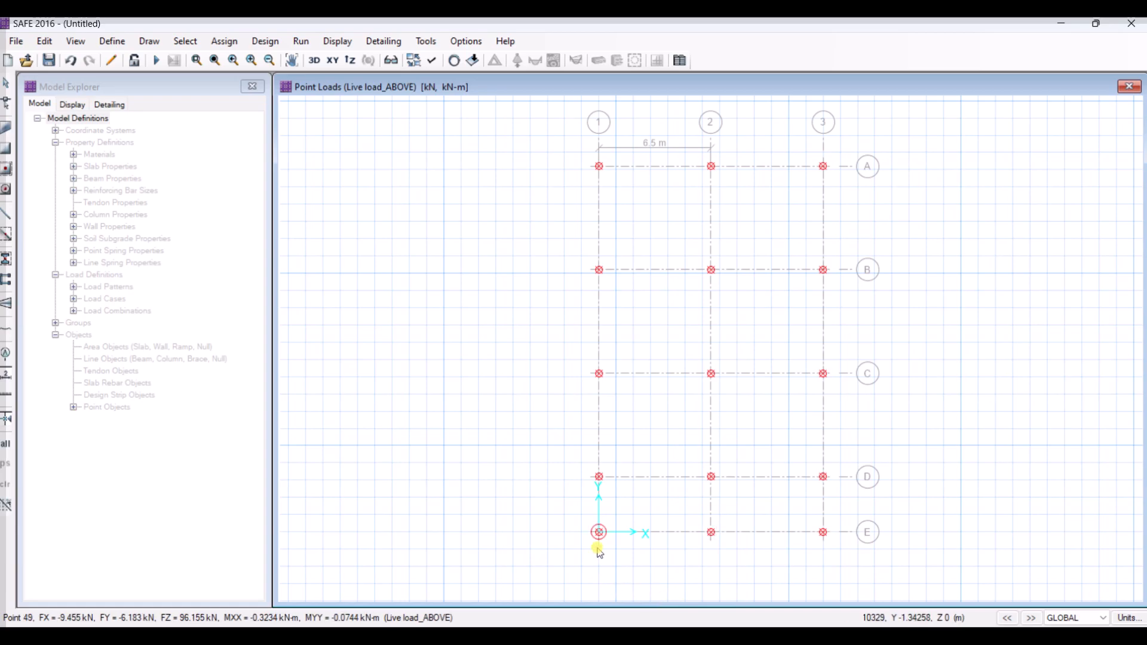
Add a quick concrete material with the f'c 3000 psi specification.
click(129, 45)
click(130, 46)
click(130, 46)
click(127, 58)
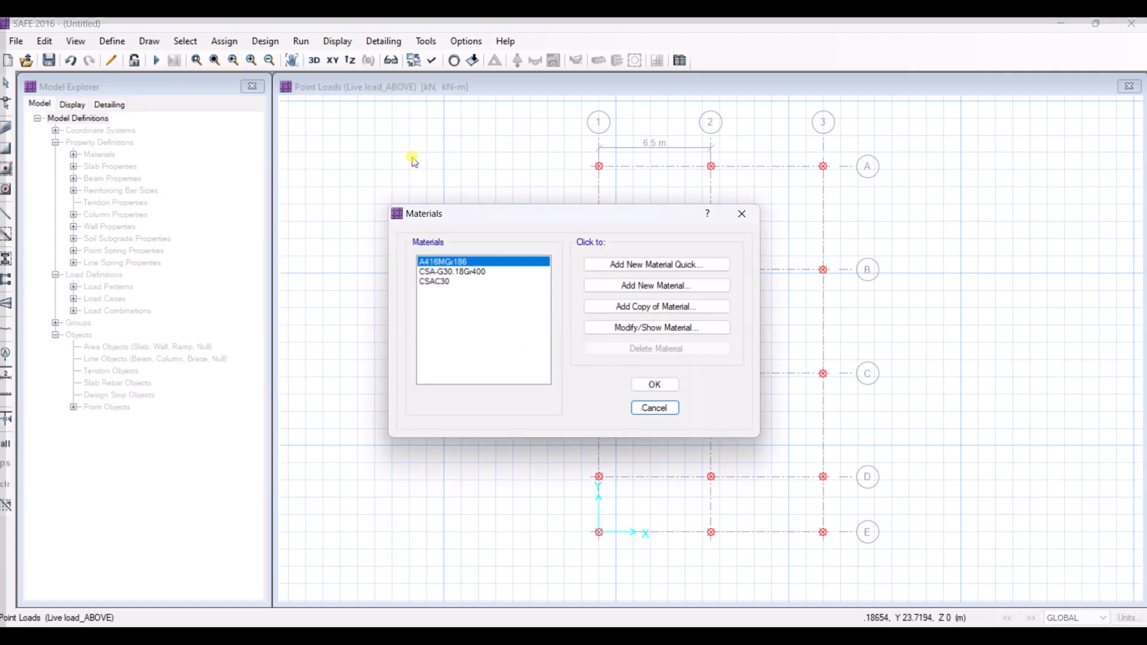
click(687, 265)
click(580, 306)
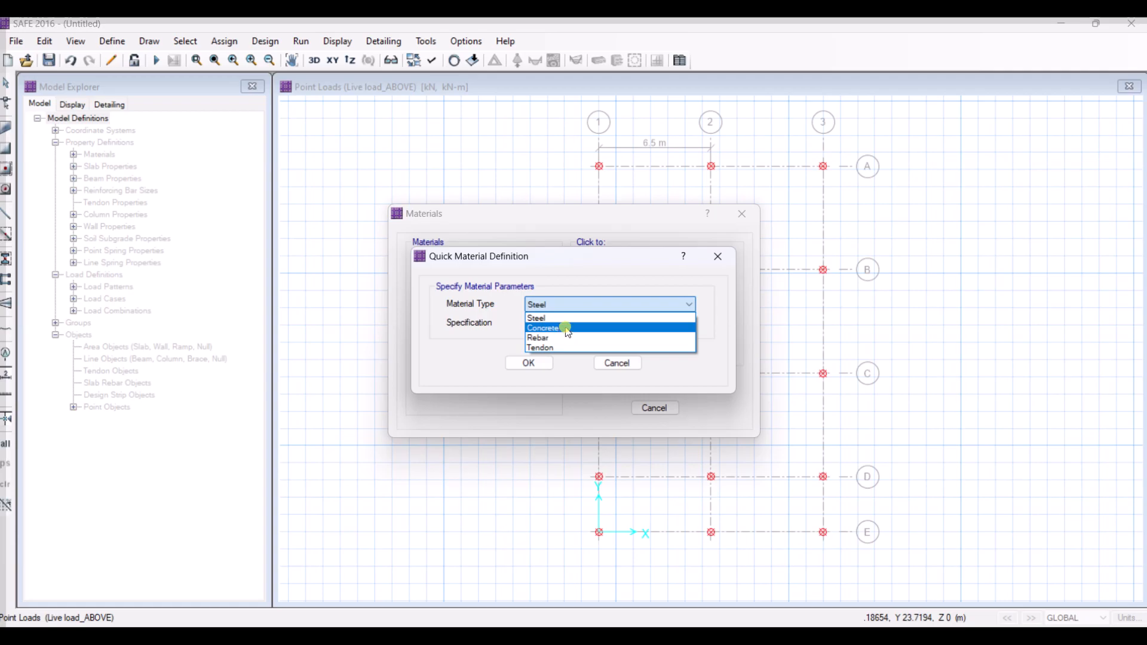
click(566, 329)
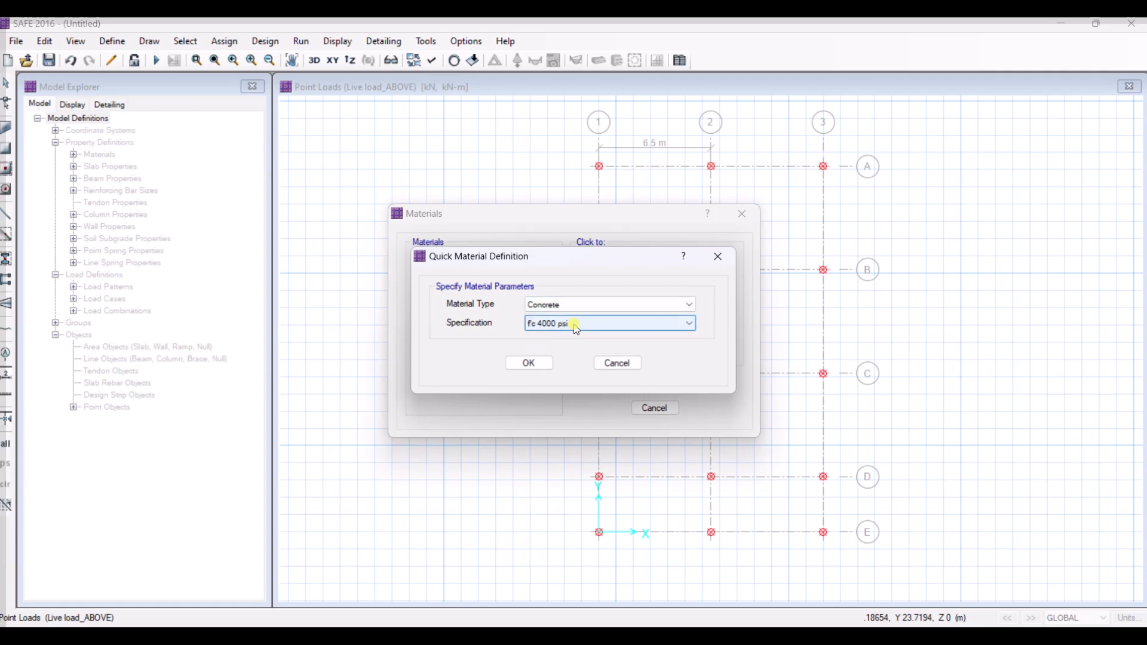
click(574, 323)
click(570, 338)
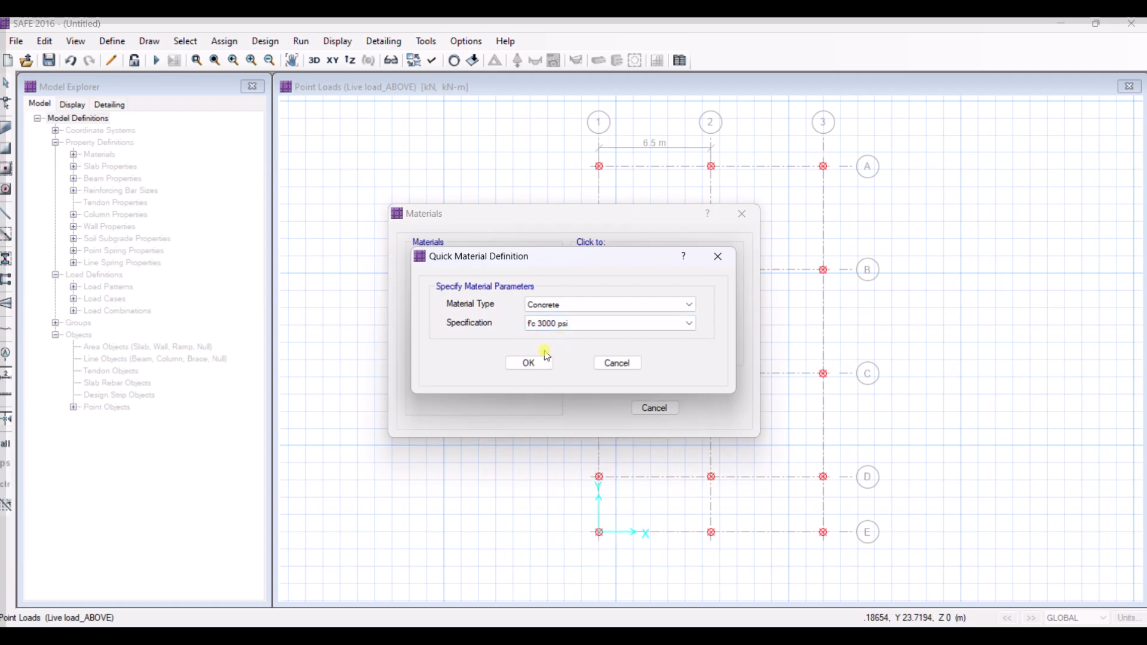
click(531, 362)
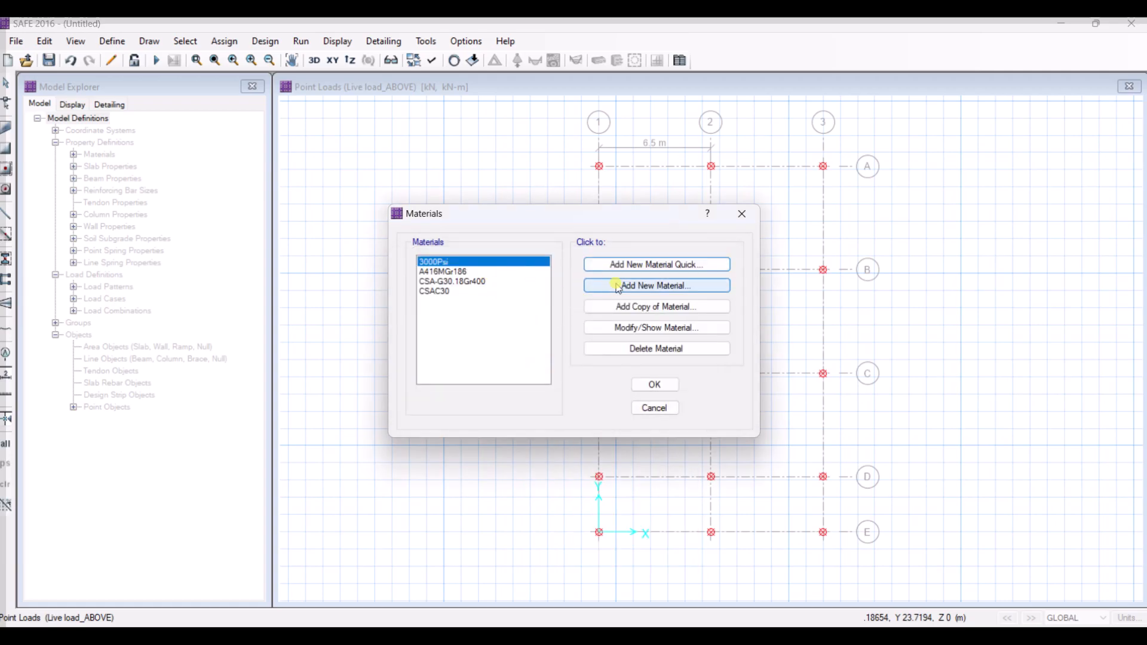
Name the new 3000 psi concrete c 28 and set its specified compressive strength f'c to 20 N/mm2.
click(655, 327)
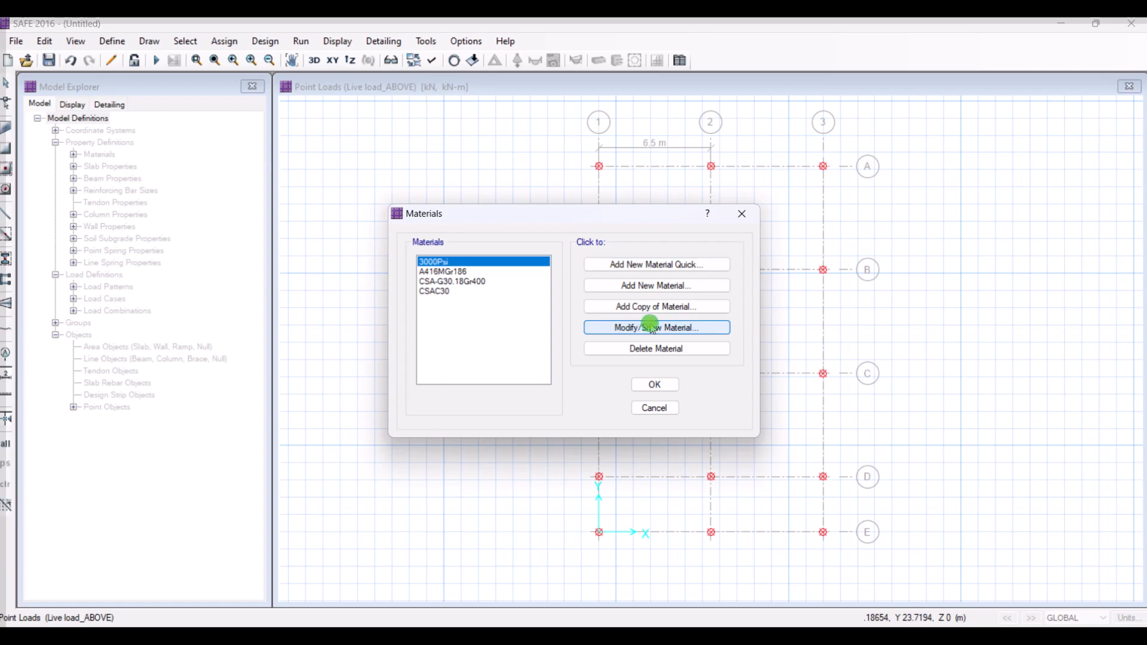
drag(595, 139, 521, 142)
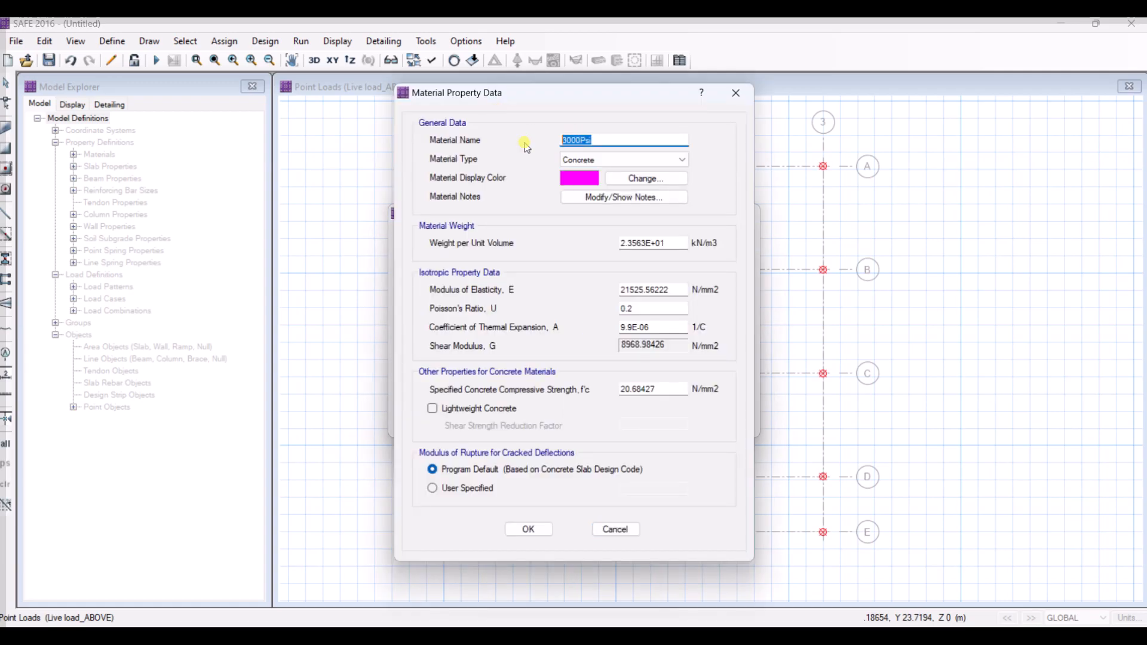
text(c 28)
drag(662, 390, 601, 402)
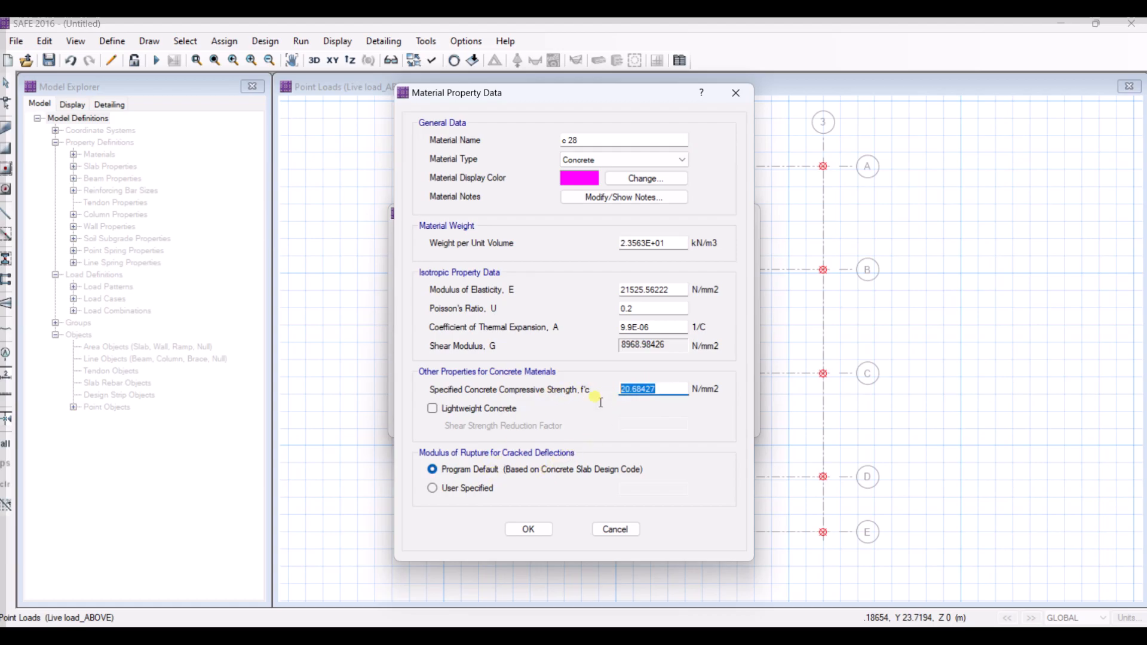
text(20)
Rename the concrete material as C 20 and accept its property data.
click(586, 138)
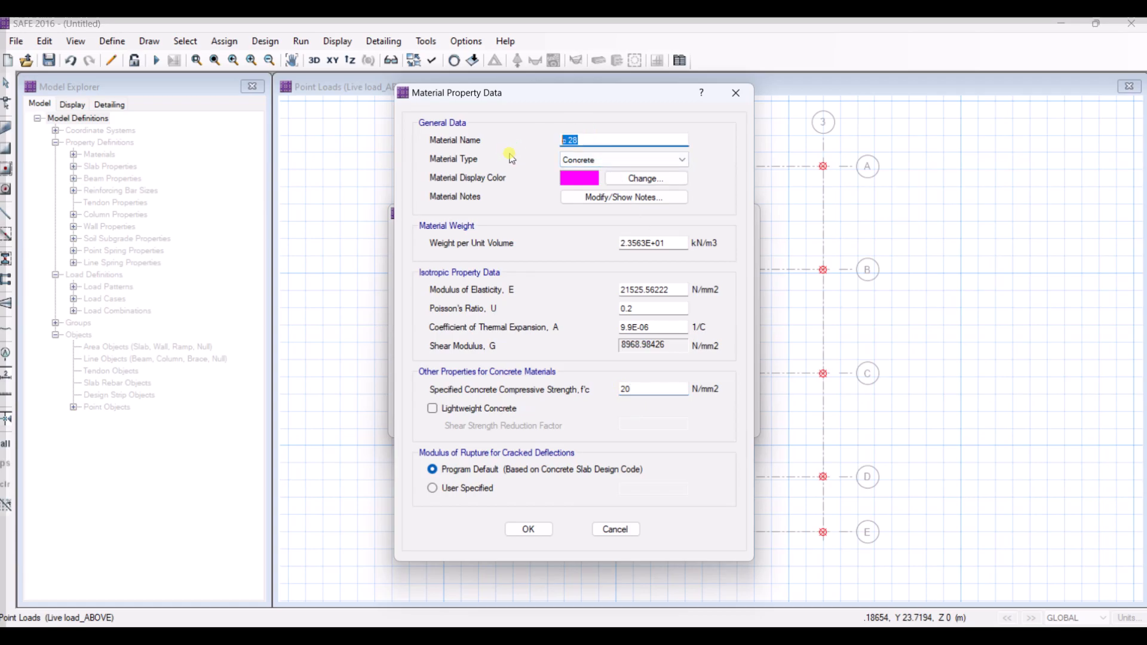
text(c 2)
key(BackSpace)
key(BackSpace)
key(BackSpace)
key(BackSpace)
text(c)
key(BackSpace)
text(C 20)
click(671, 160)
click(670, 160)
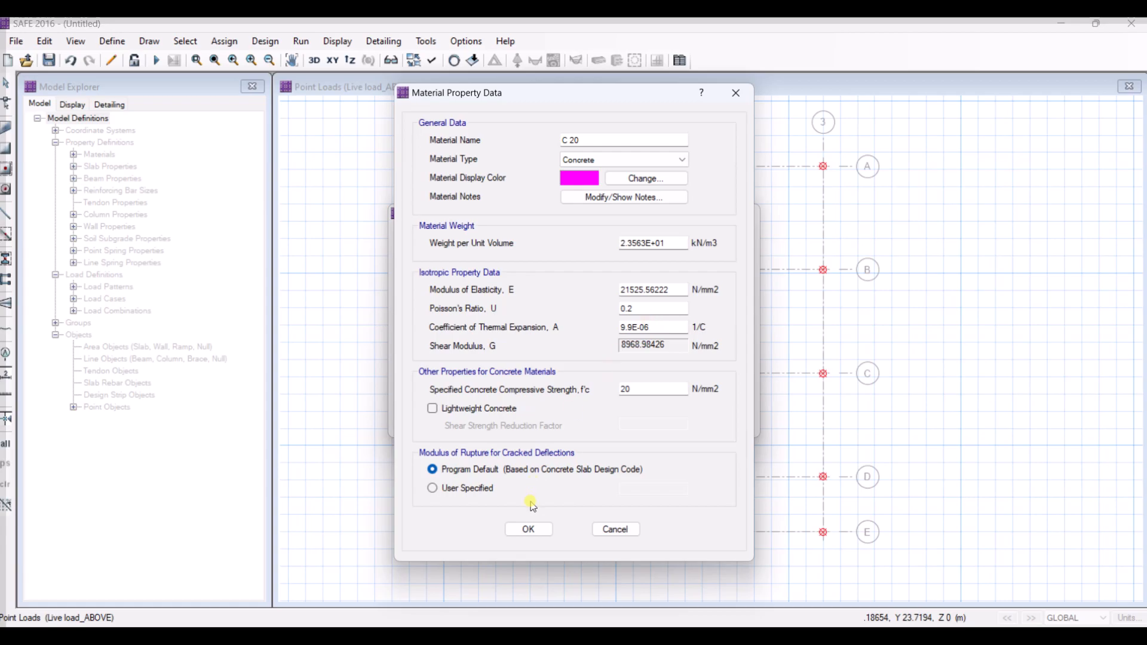
click(529, 529)
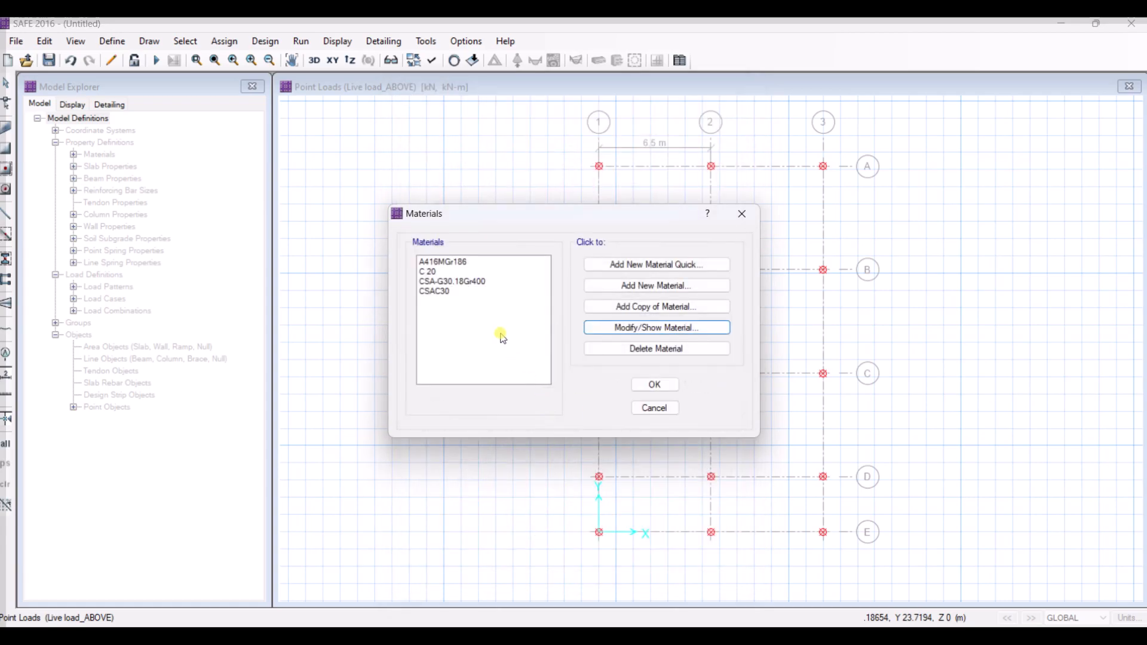
Add a quick rebar material with the ASTM A615 Grade 60 specification.
click(658, 267)
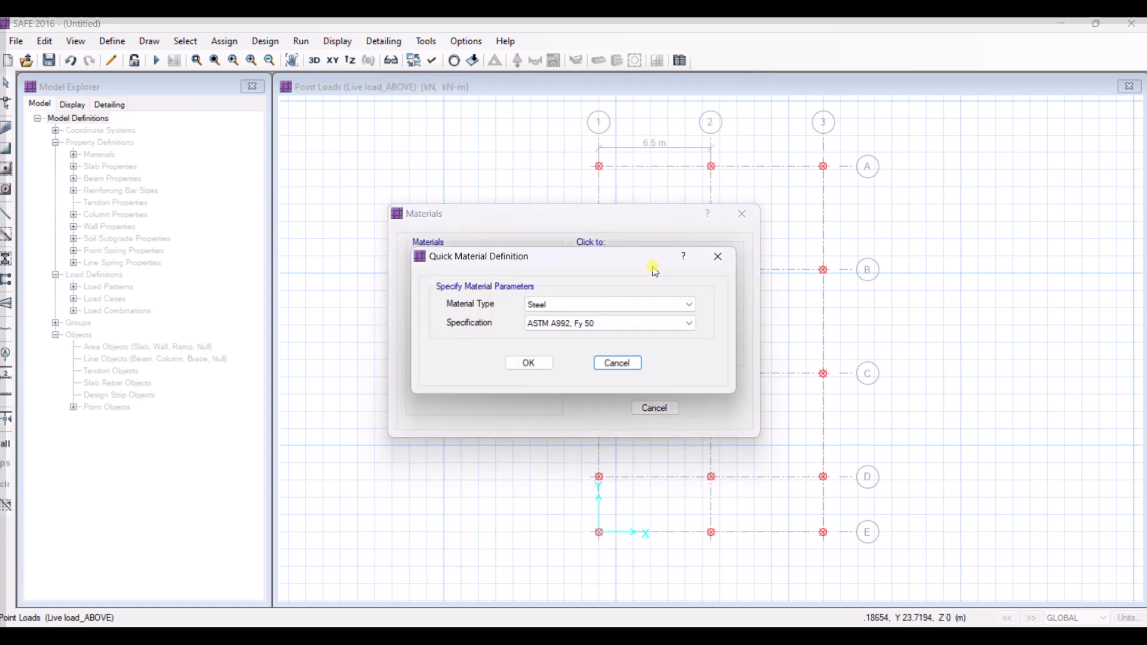
click(597, 305)
click(556, 338)
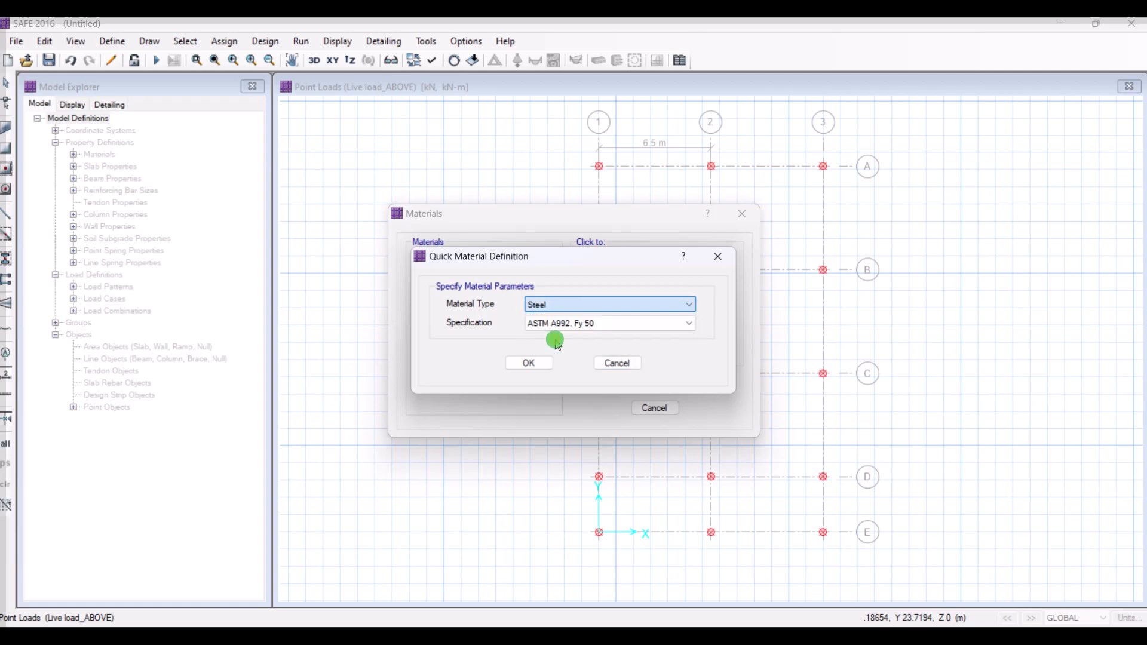
click(528, 362)
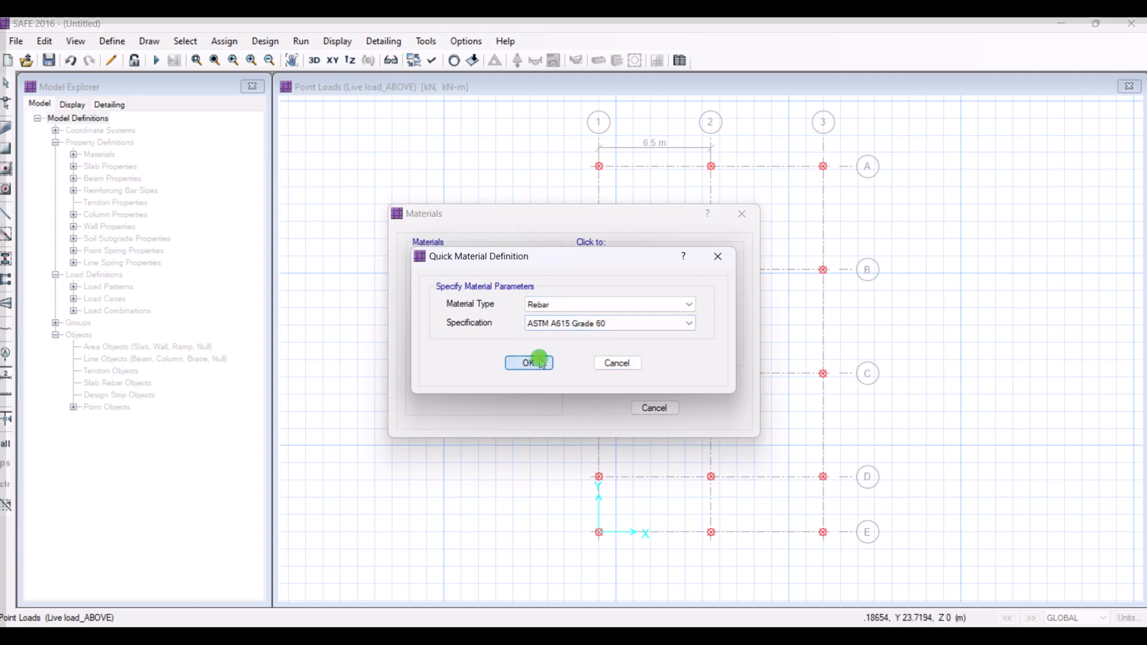
Rename the A615Gr60 rebar material as g 60 and accept the material definitions.
click(637, 327)
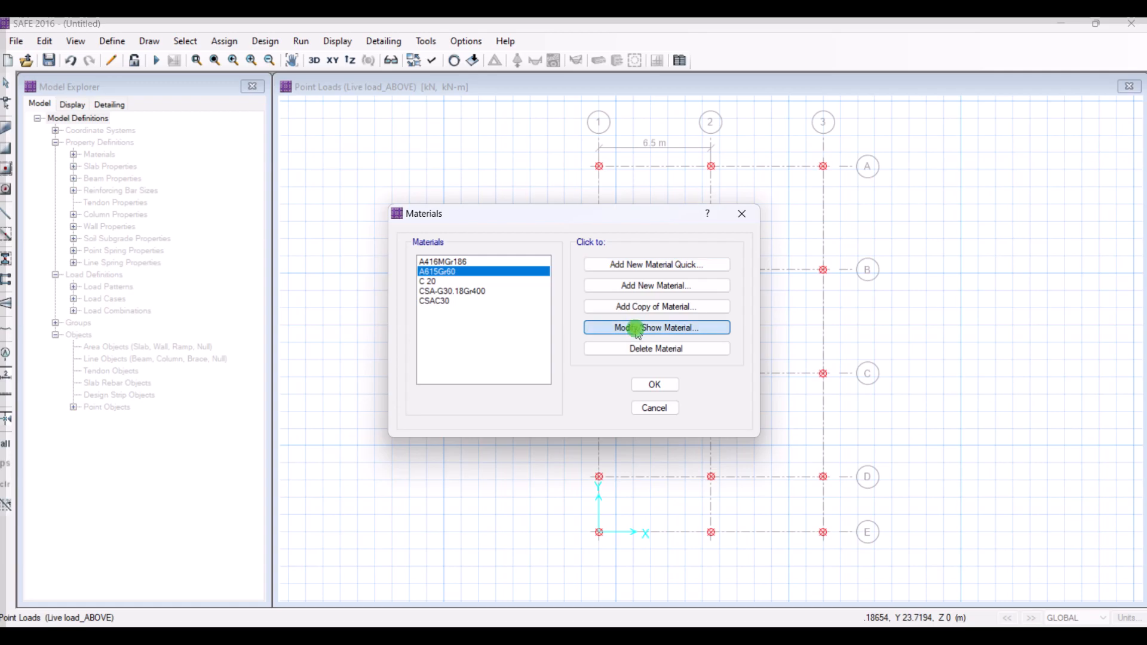
double_click(622, 137)
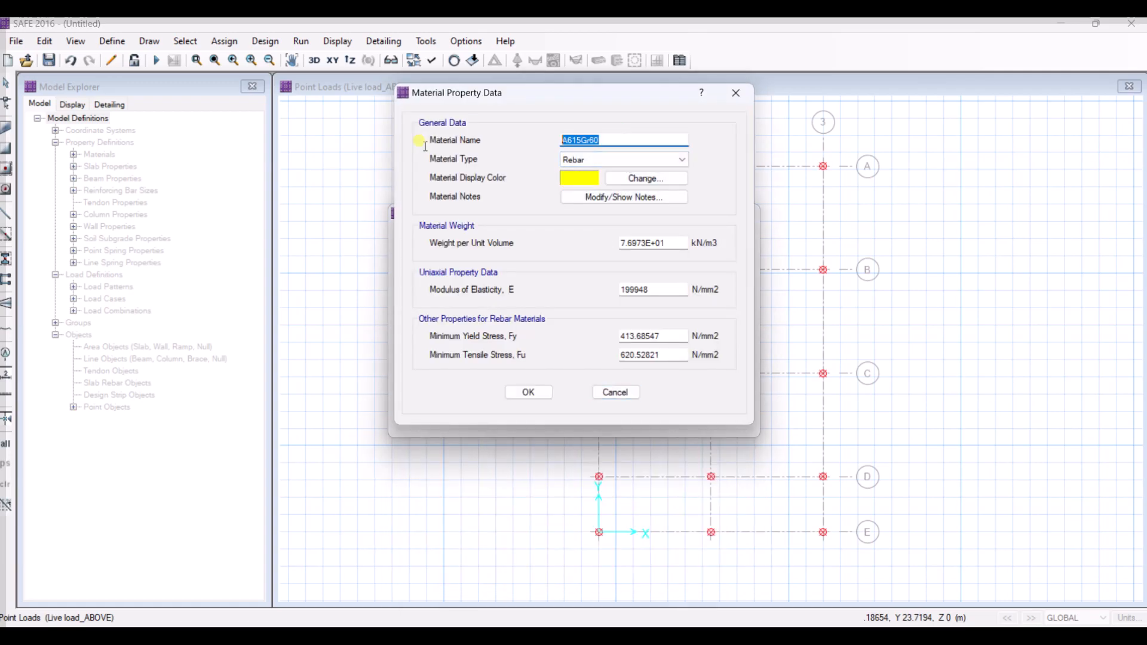
text(g 60)
mouse_move(665, 337)
mouse_down()
mouse_move(577, 342)
mouse_move(641, 341)
mouse_up()
click(527, 392)
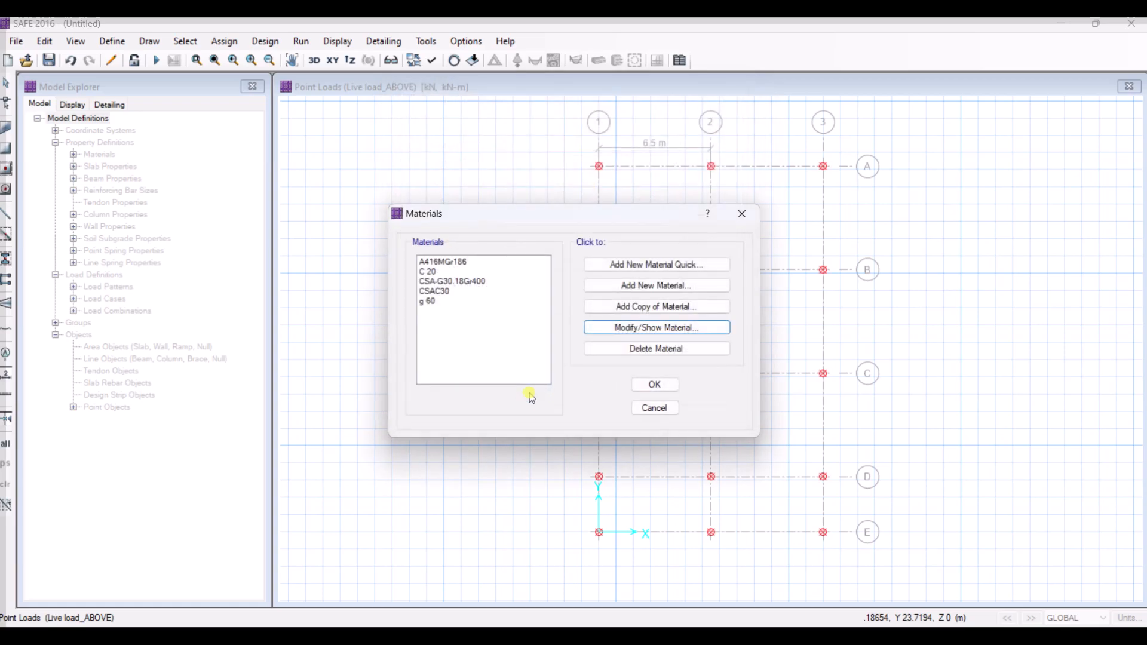
click(641, 384)
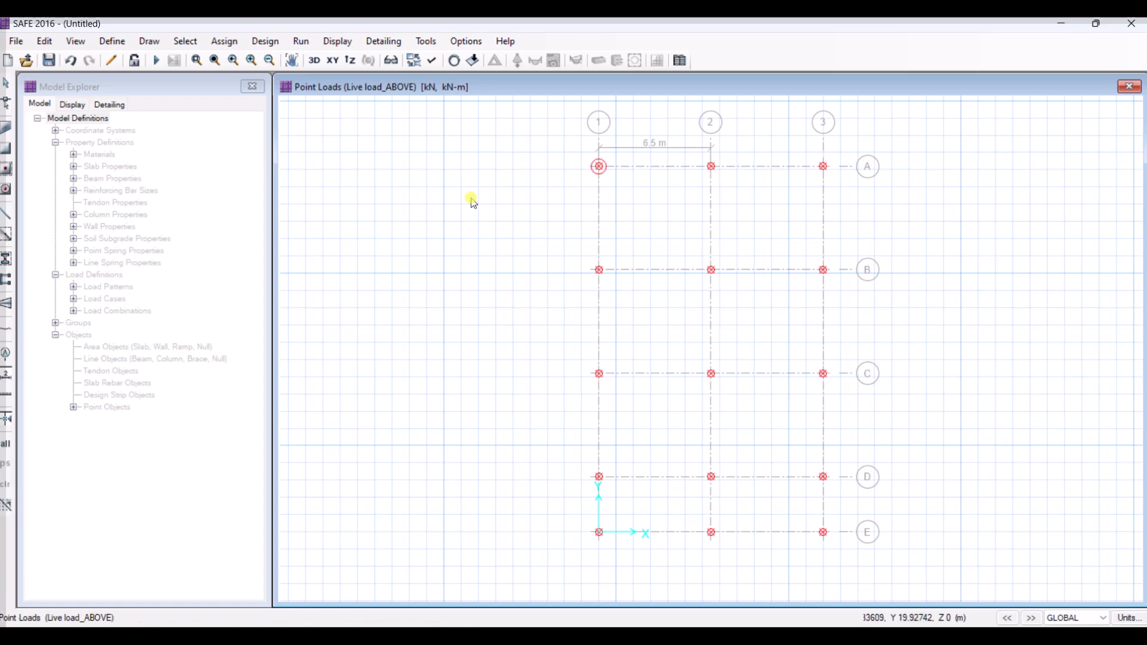
Add a new slab property and name it MAT.
click(112, 41)
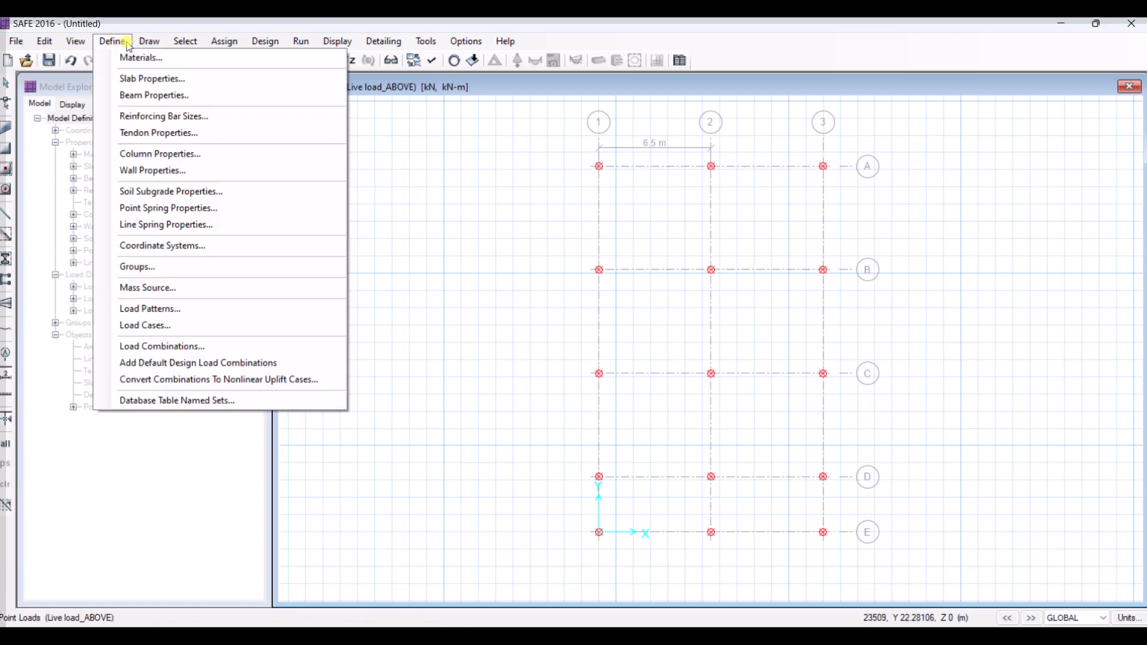
click(129, 79)
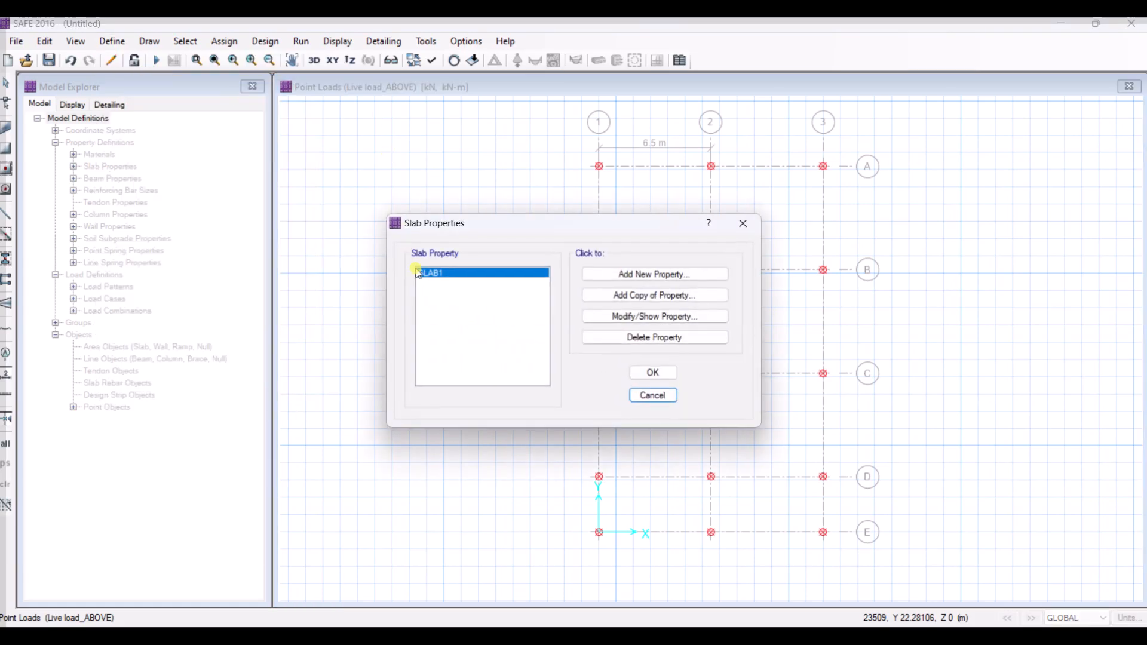
click(646, 279)
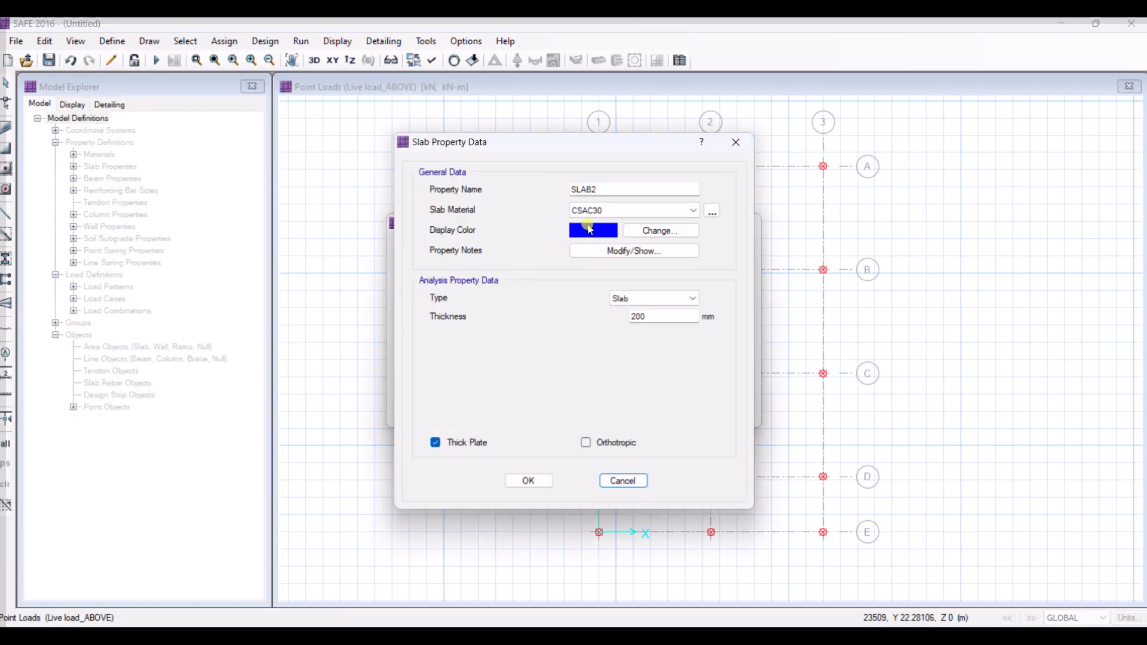
text(mAT)
key(BackSpace)
key(BackSpace)
key(BackSpace)
text(MAT)
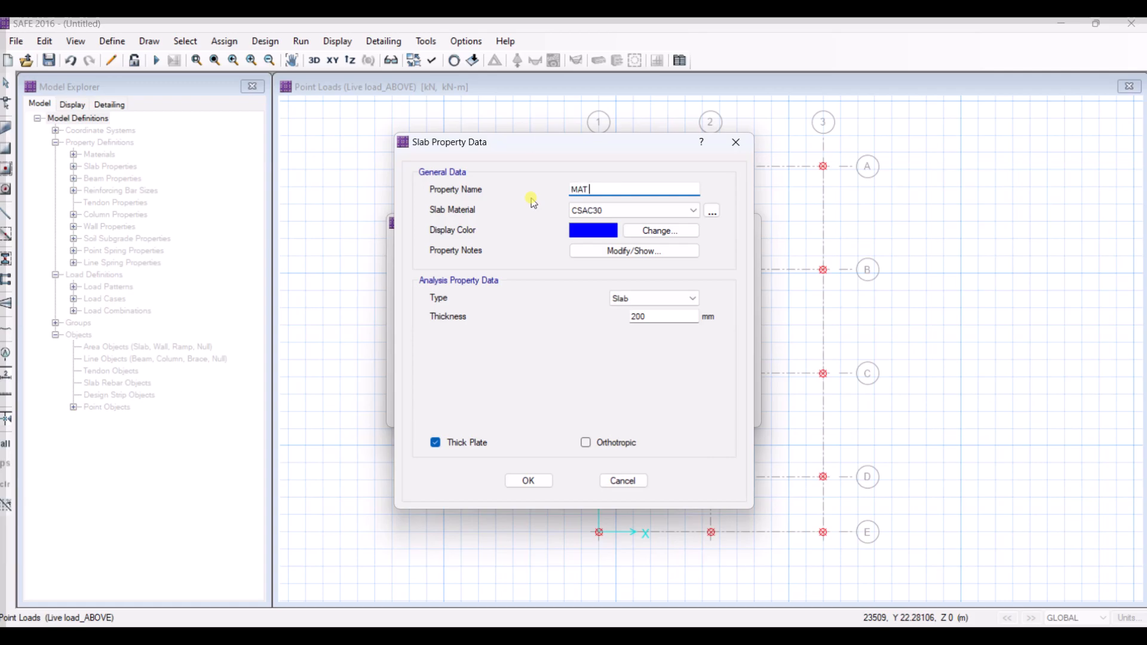
Assign the C 20 material and the Mat type to the new slab property and accept the slab definitions.
click(625, 209)
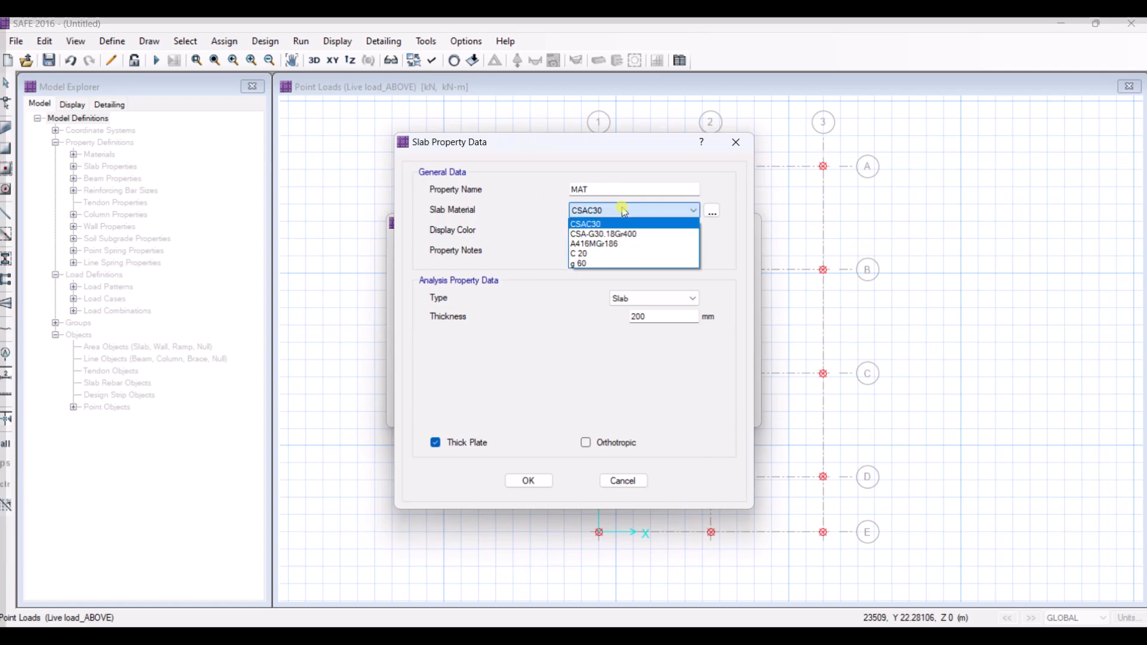
click(602, 255)
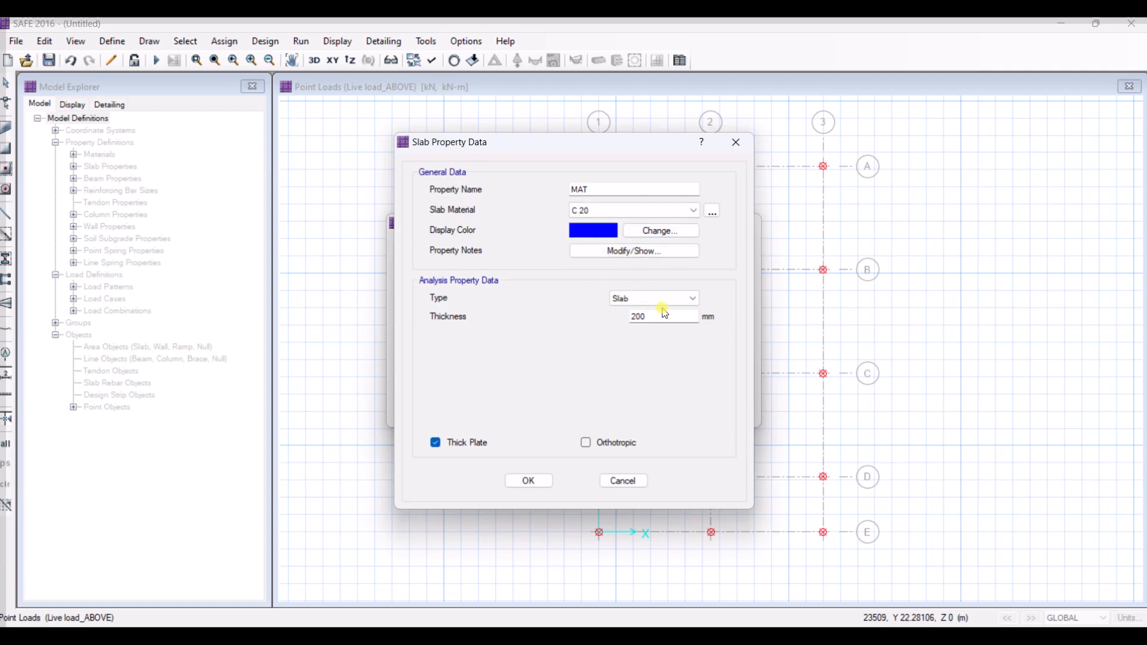
drag(665, 313, 625, 322)
click(671, 298)
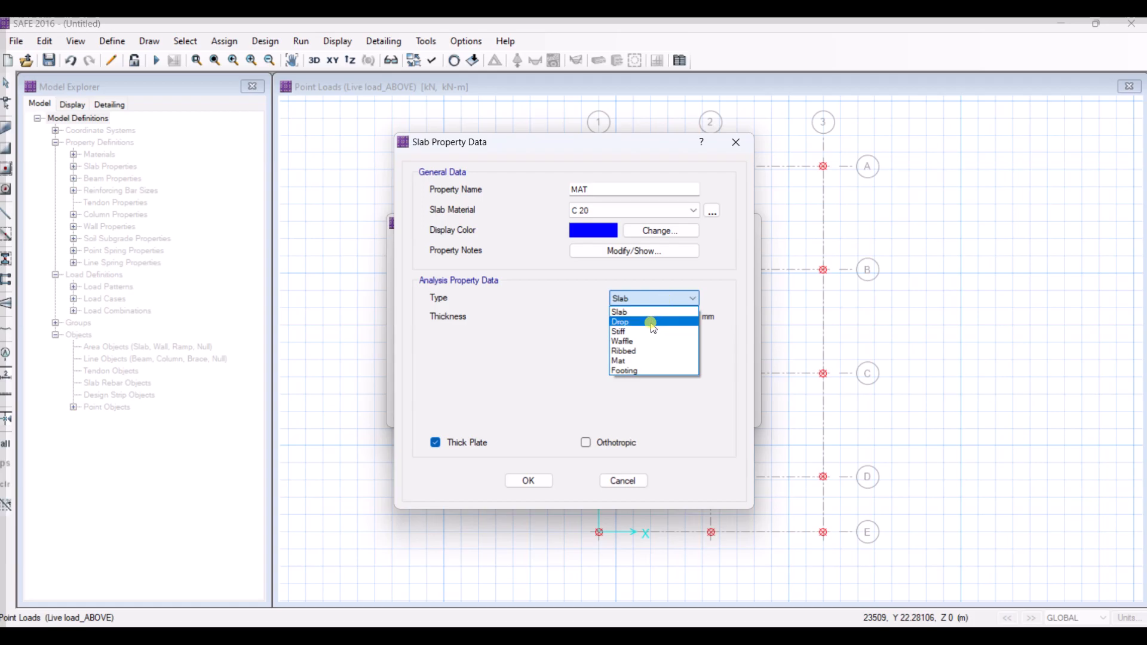
click(651, 361)
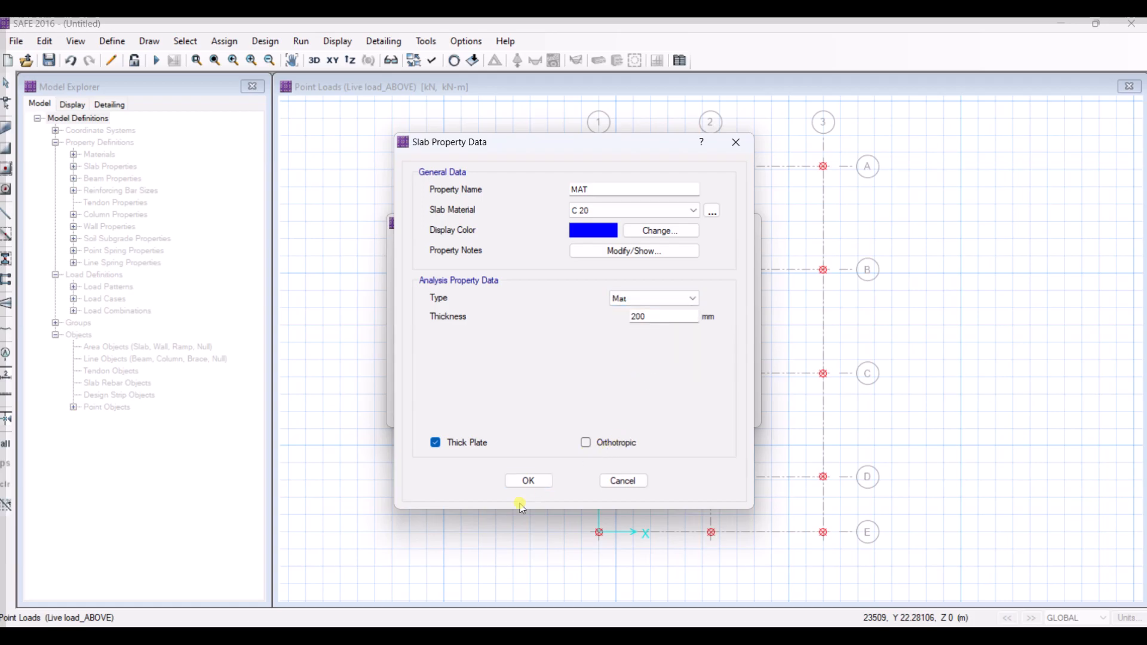
click(530, 481)
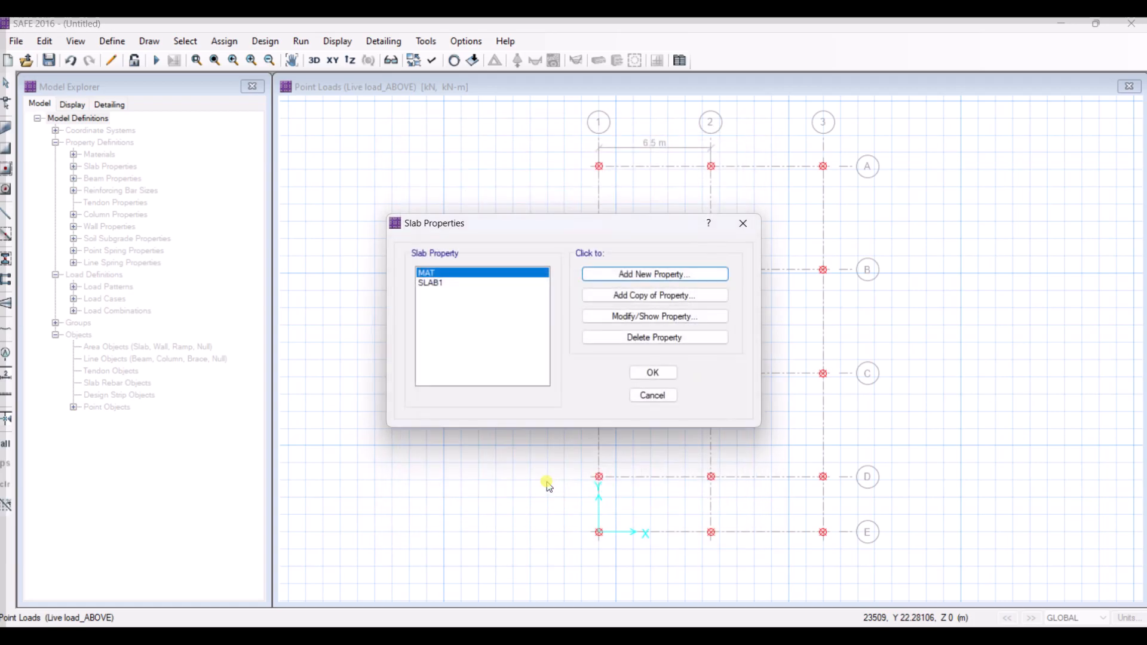
click(647, 376)
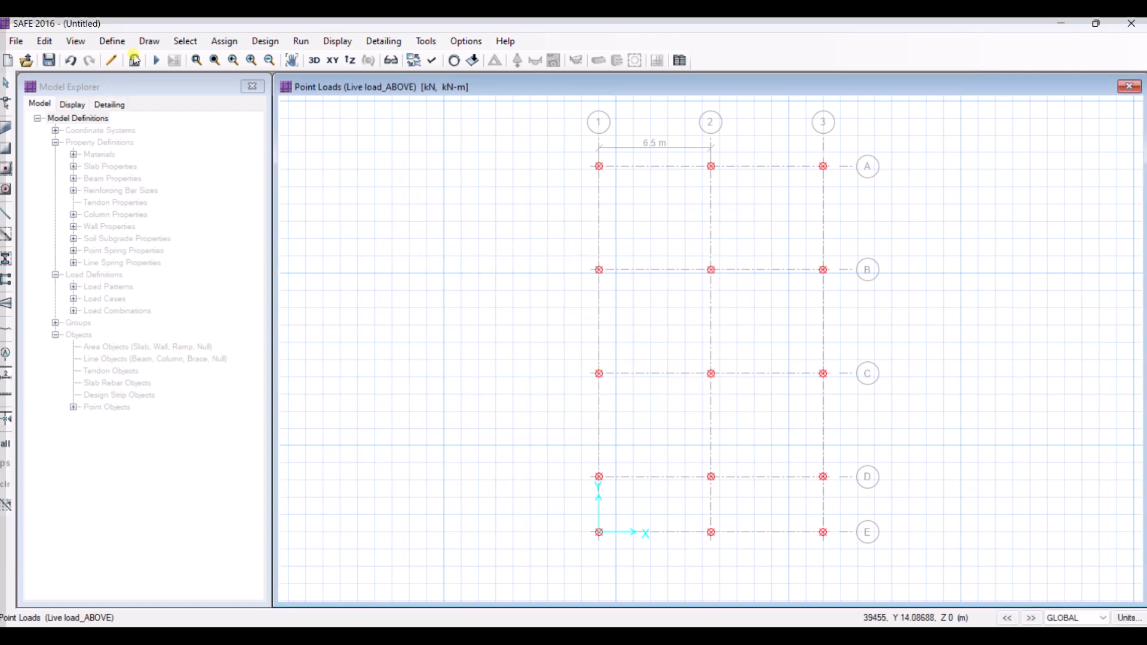
Open the SOIL1 soil subgrade property's data at its subgrade modulus.
click(112, 41)
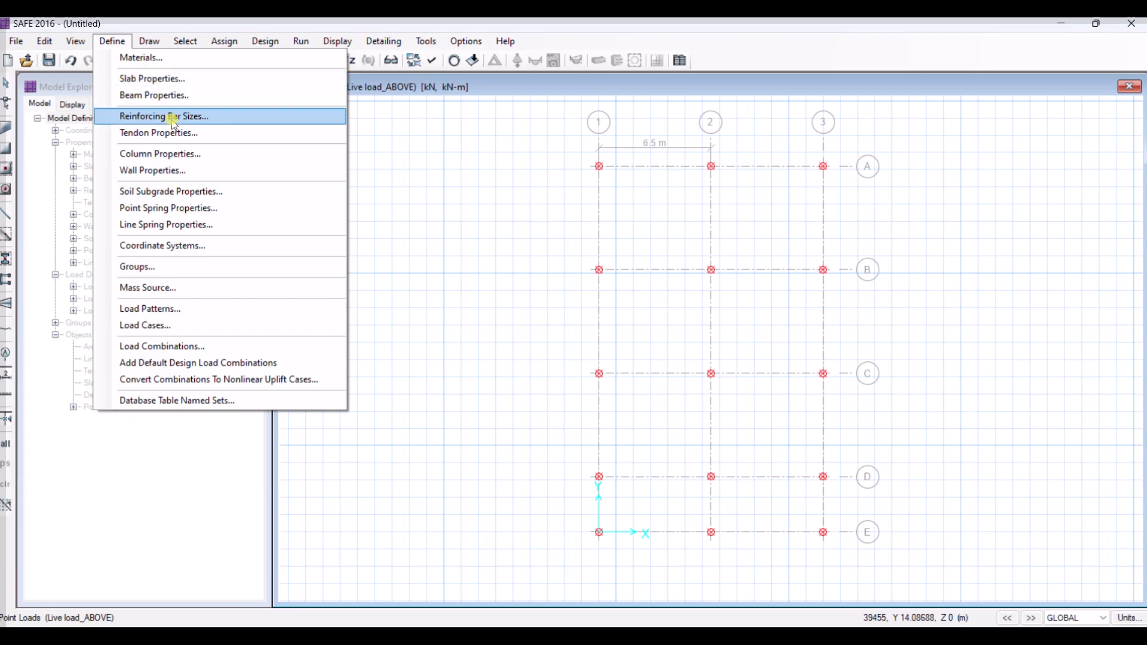
click(192, 191)
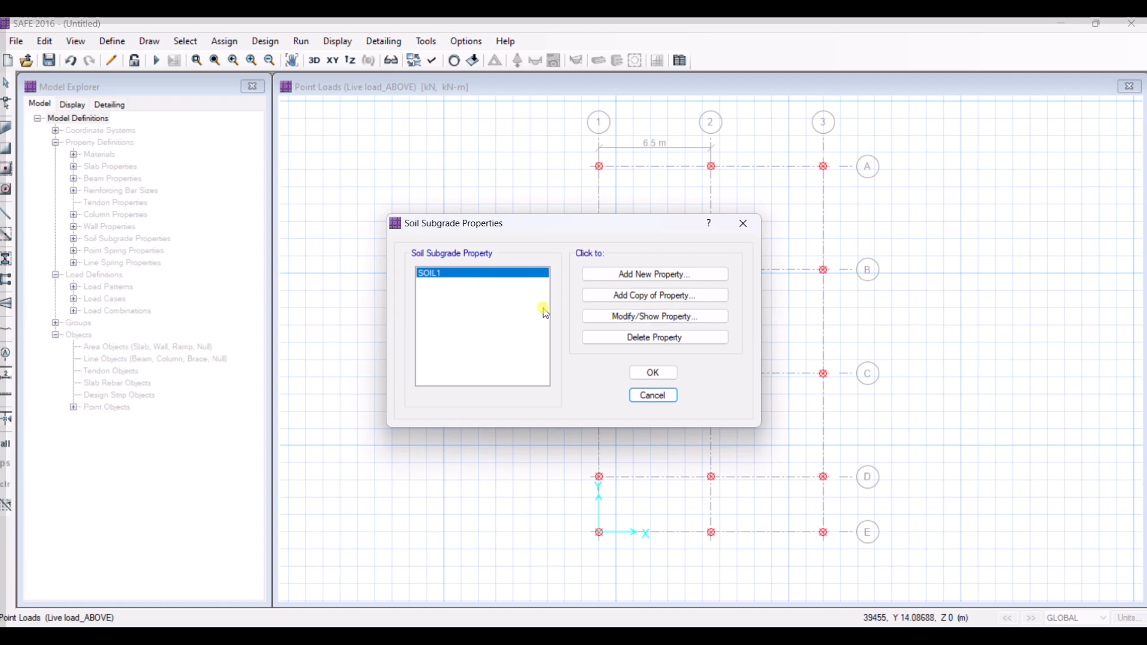
click(605, 318)
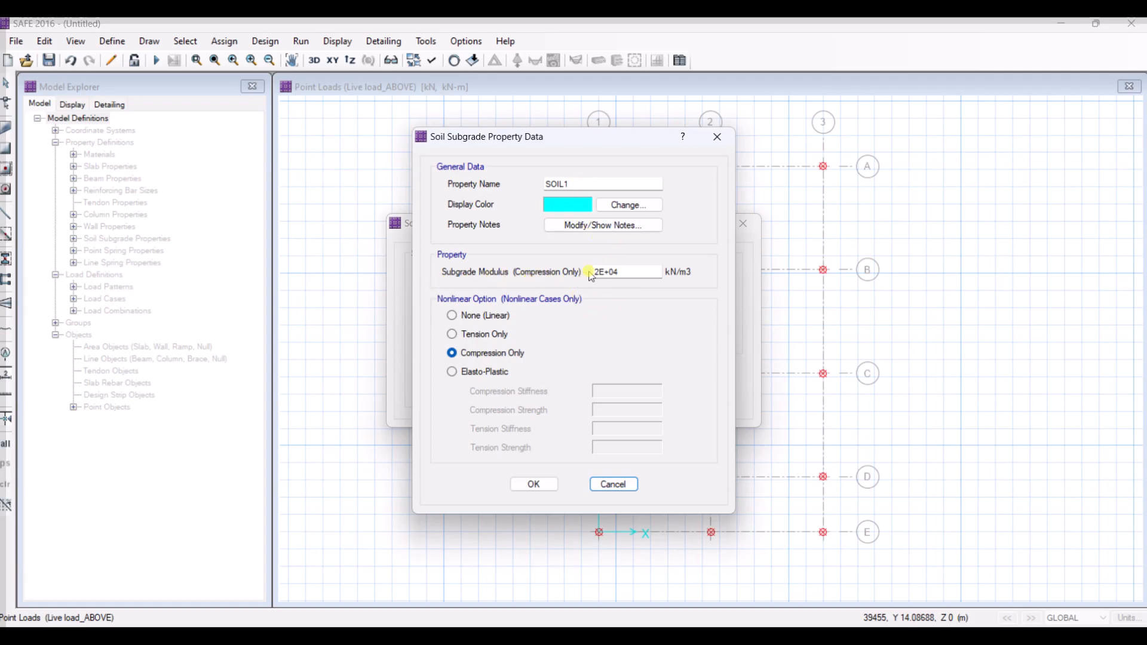
drag(621, 272, 577, 276)
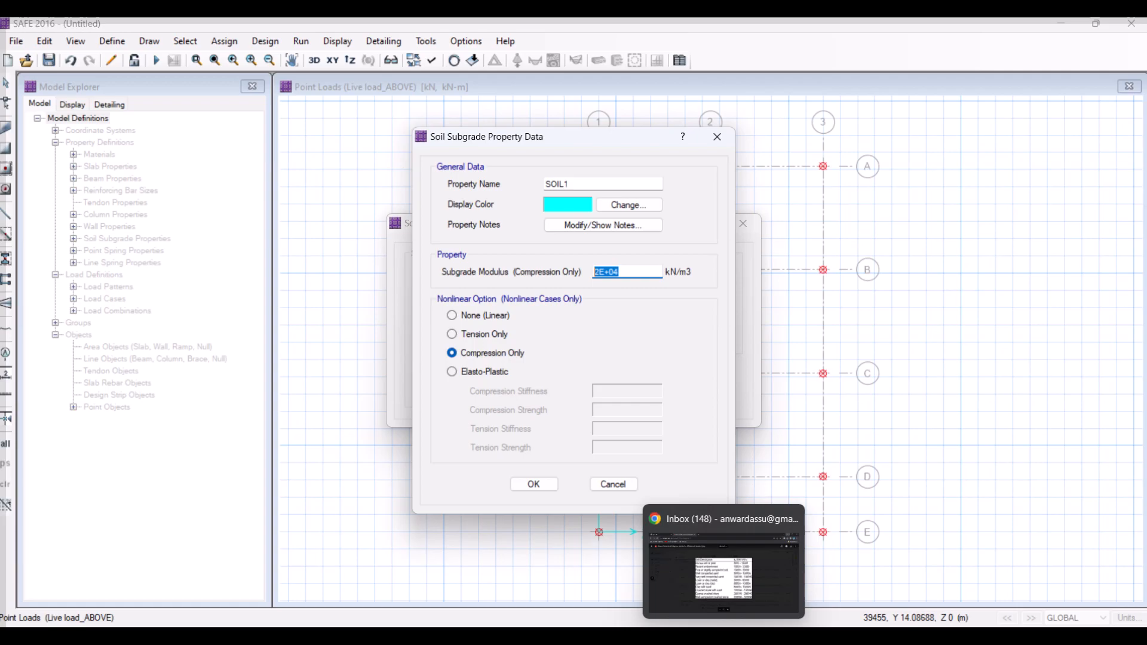
Consult the downloaded image of subgrade reaction modulus values for different soil types, then return to the soil property data.
click(623, 637)
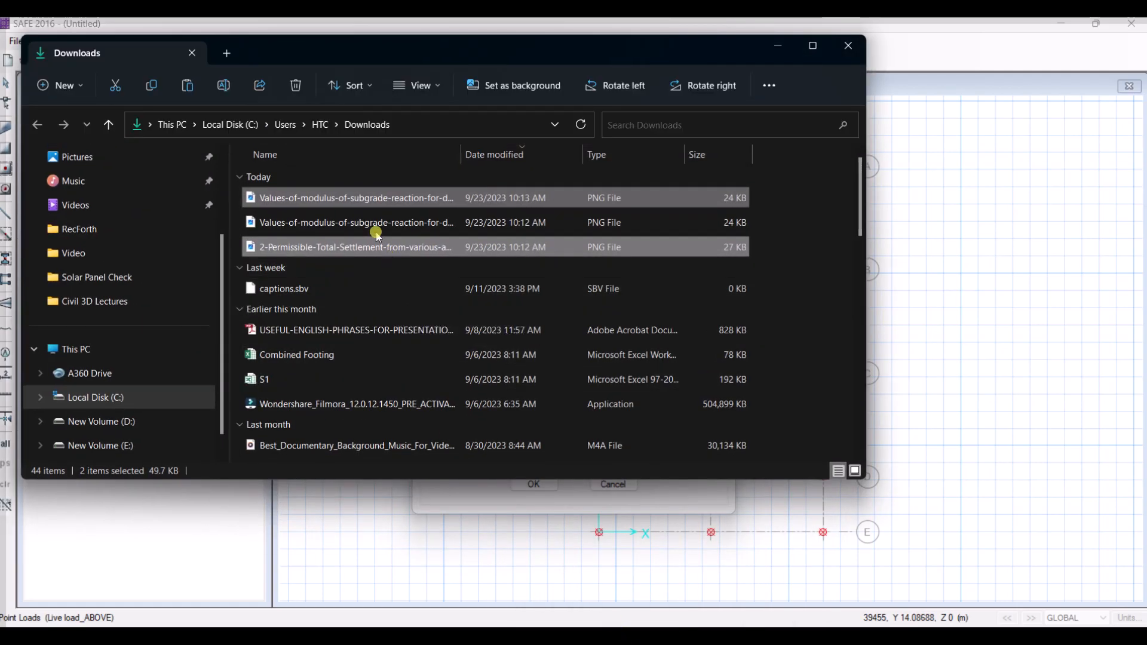
double_click(393, 203)
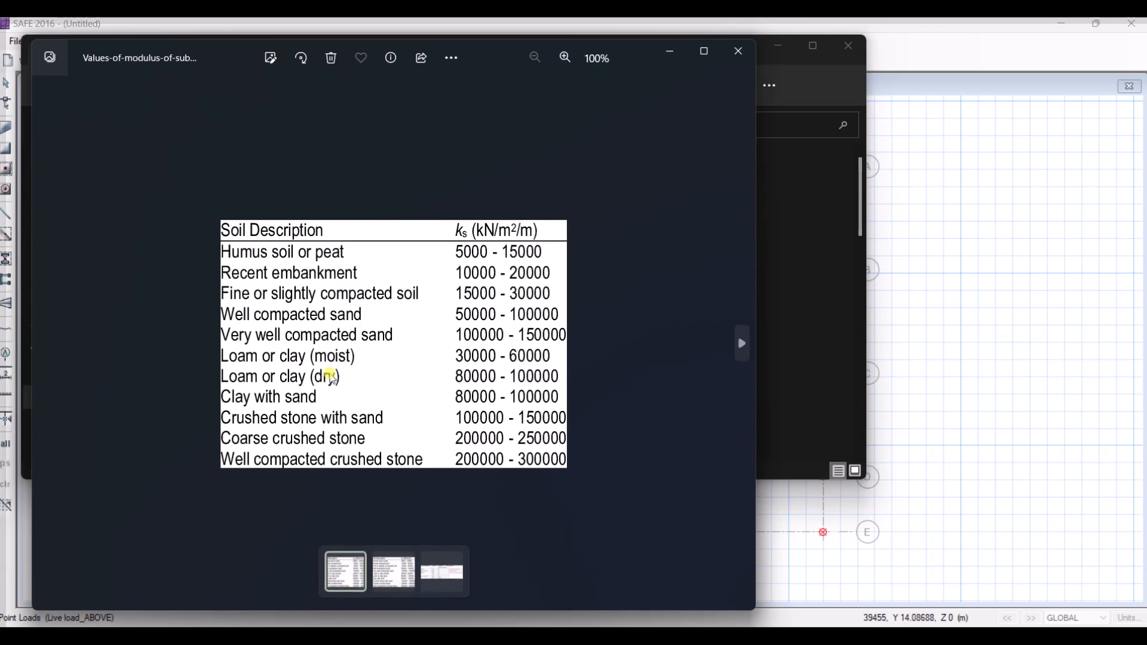
scroll(272, 368, up, 3)
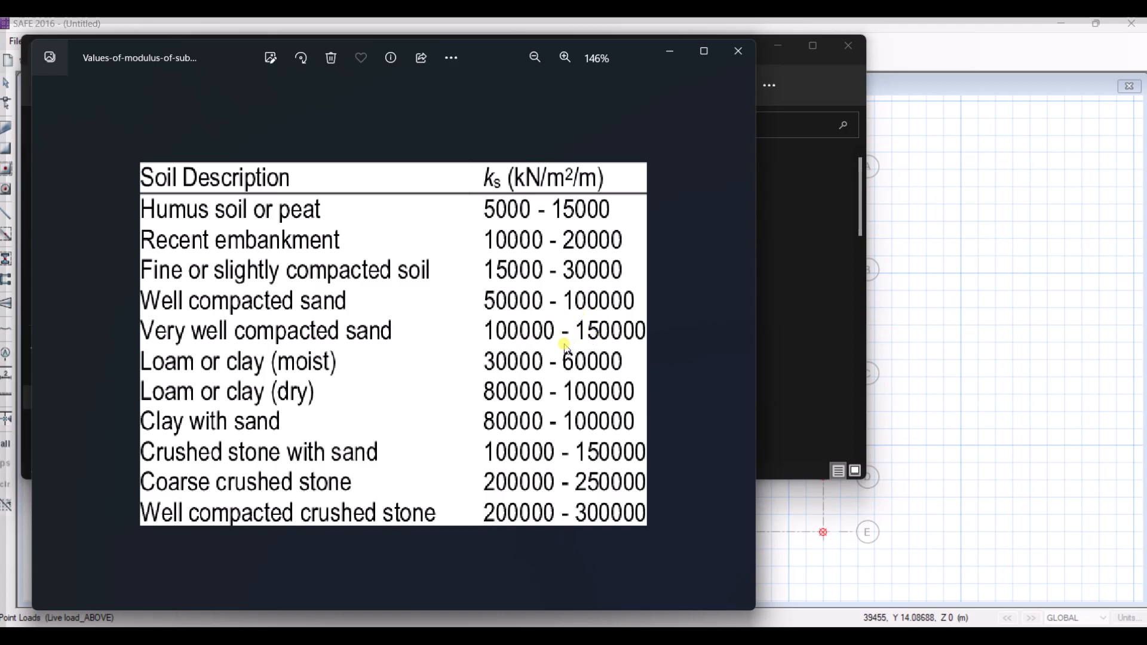
click(670, 51)
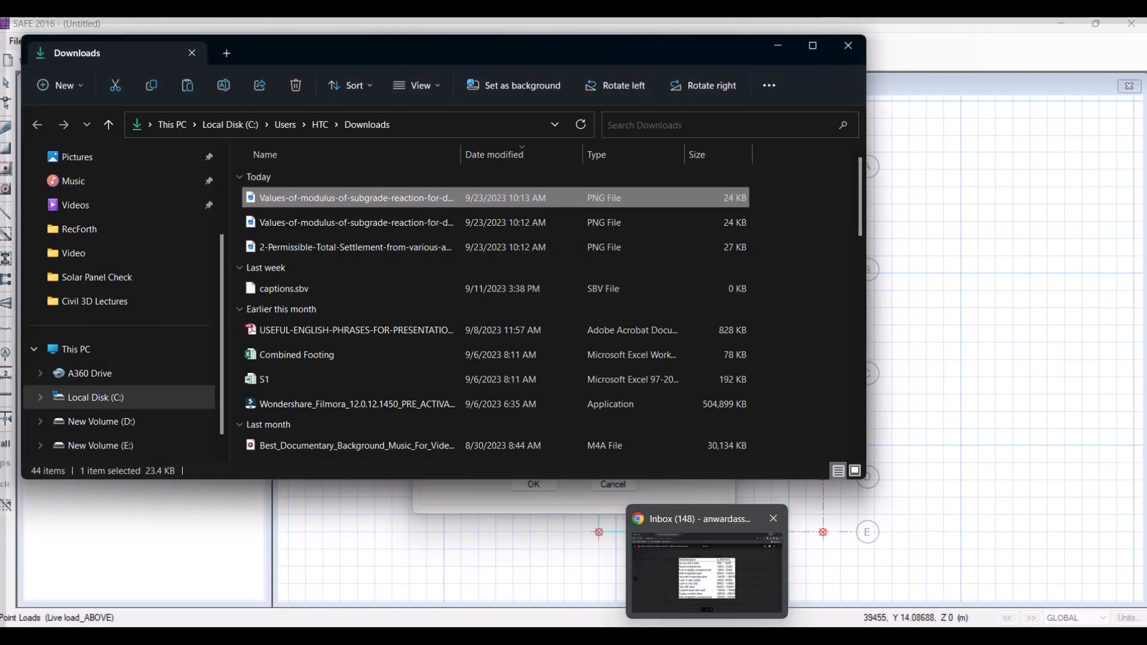
click(803, 644)
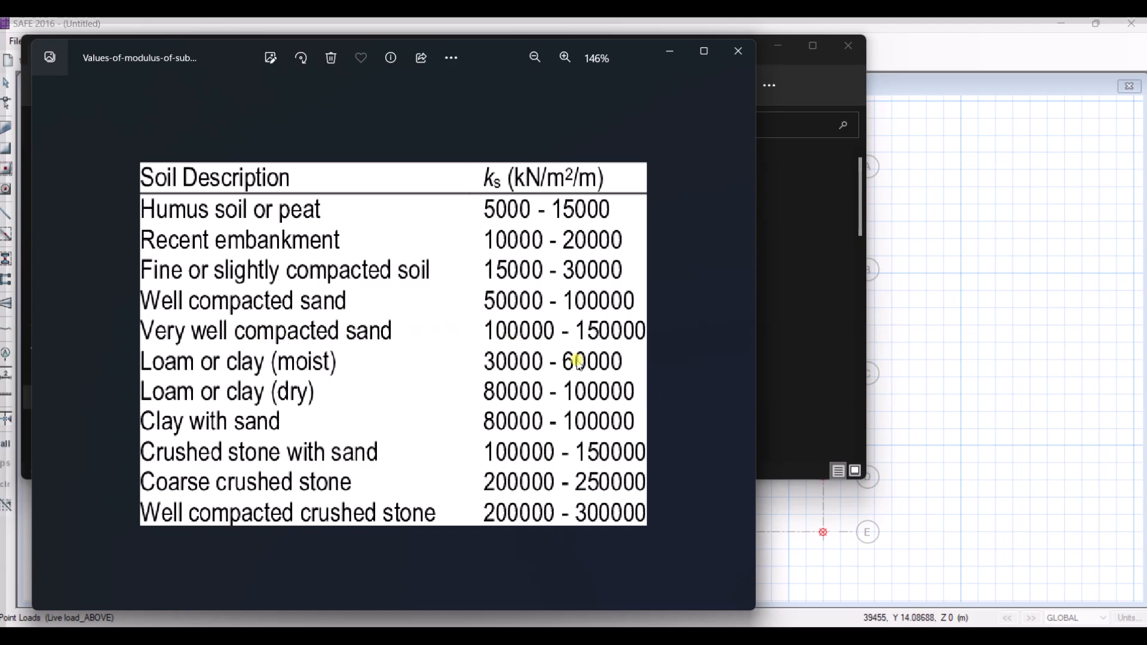
click(684, 58)
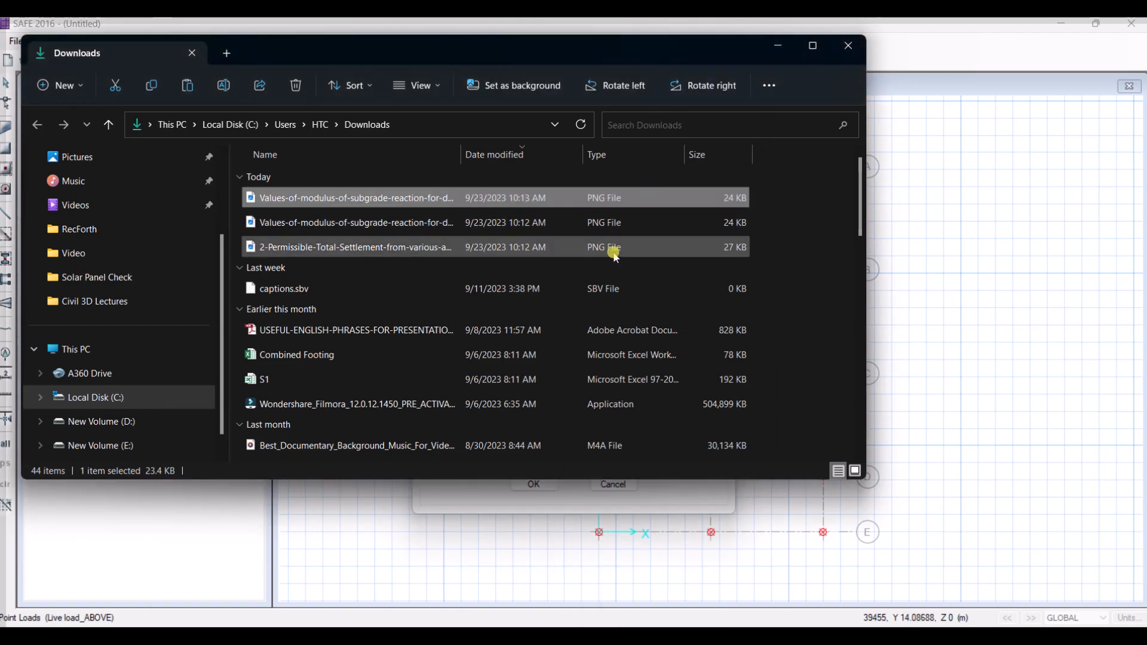
click(780, 48)
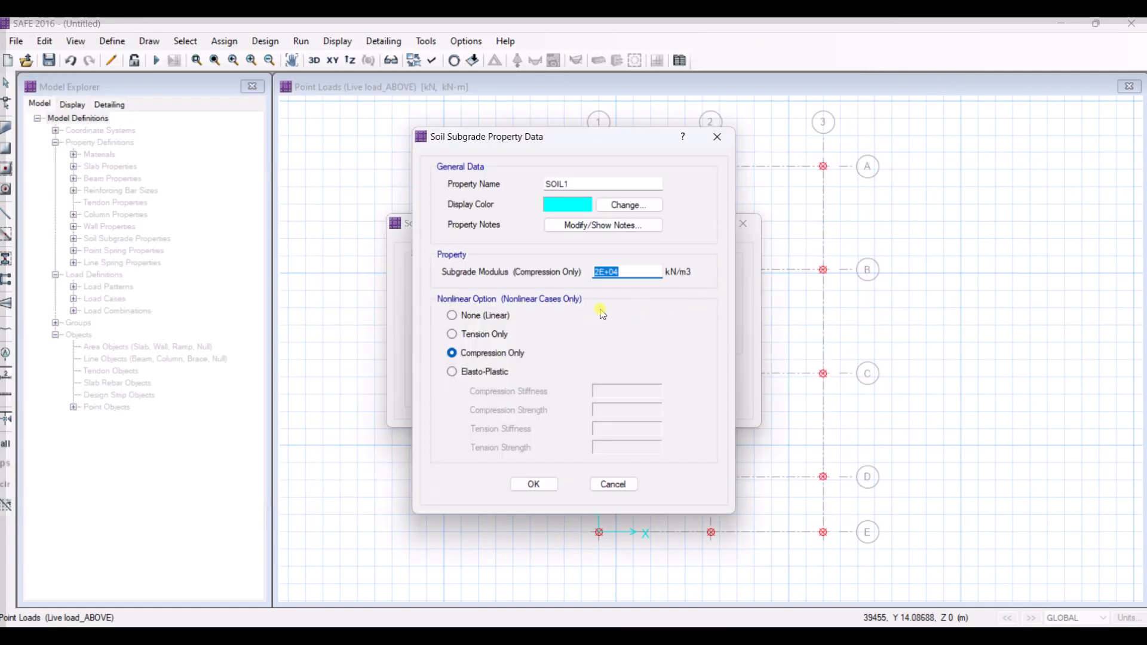
Set SOIL1's subgrade modulus to 120000 kN/m3, check it against the reference table, and accept the soil subgrade definitions.
drag(644, 272, 610, 274)
text(12)
click(812, 643)
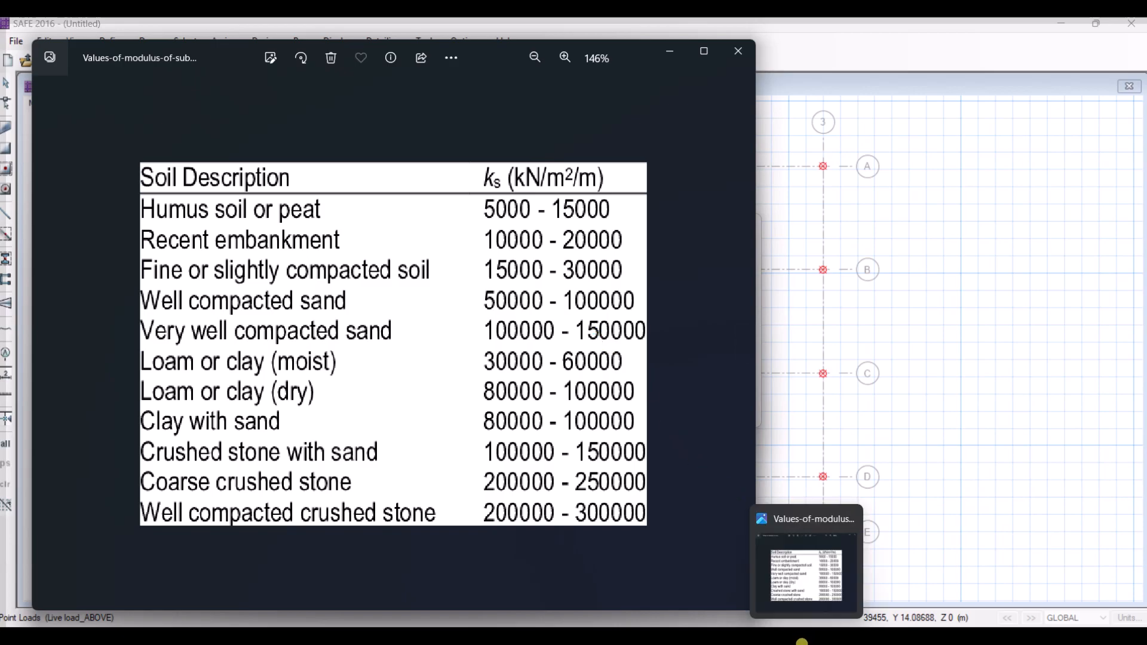
click(801, 642)
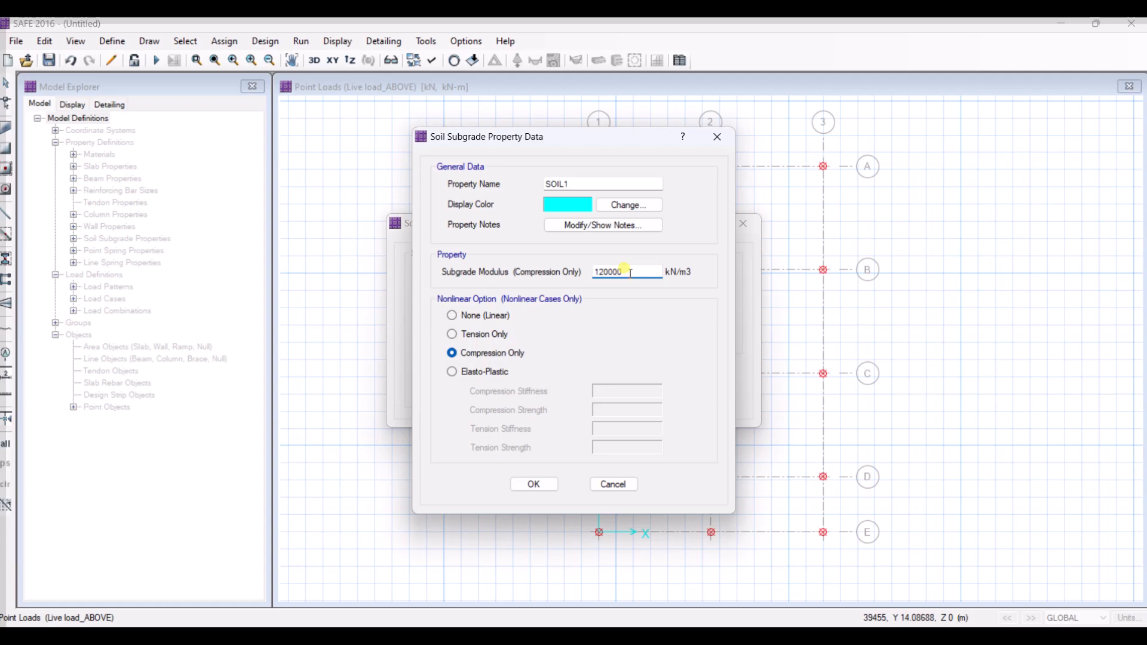
click(612, 273)
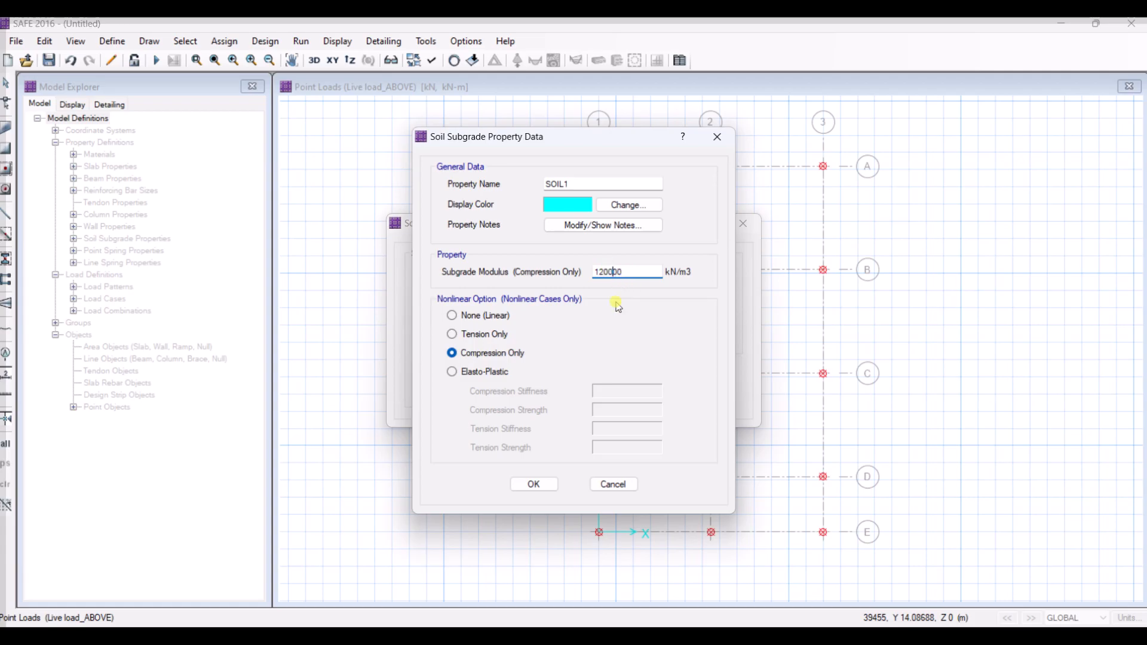
click(532, 487)
click(640, 374)
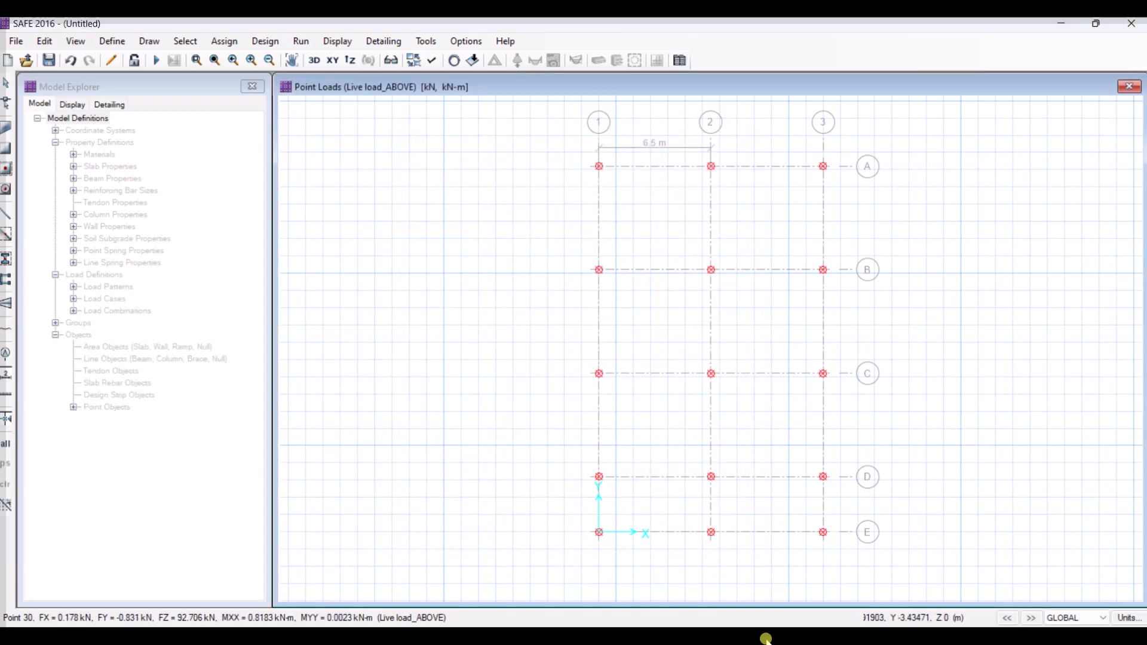
Draw a point offset 1 m in X and 1 m in Y from grid intersection A-3.
mouse_move(767, 639)
mouse_move(802, 641)
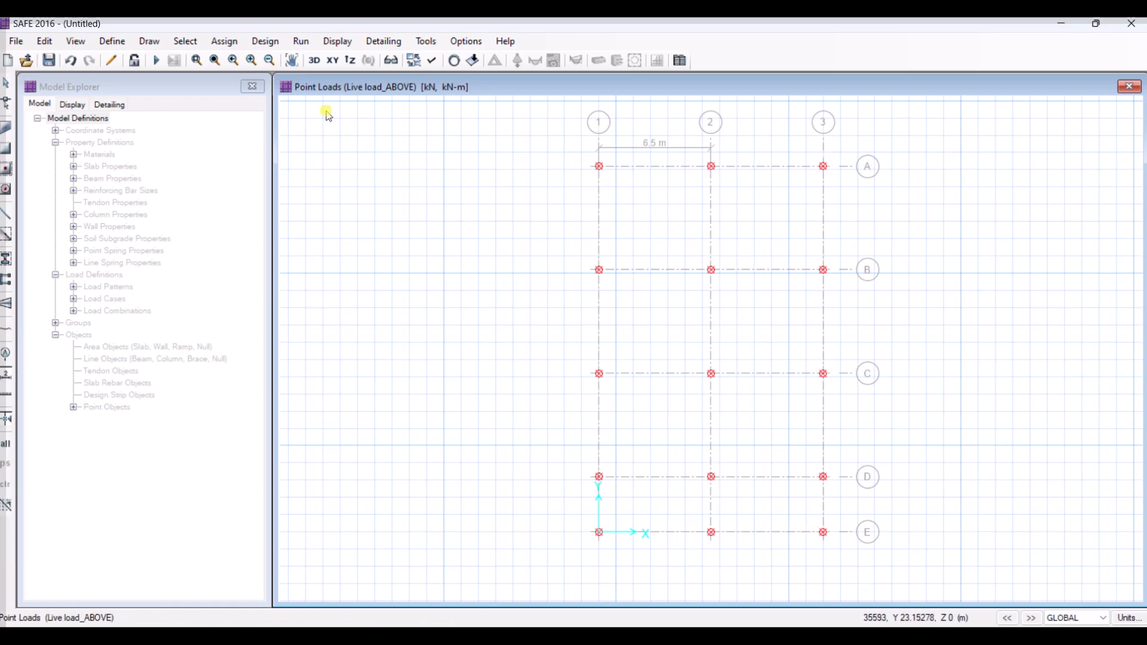
click(149, 40)
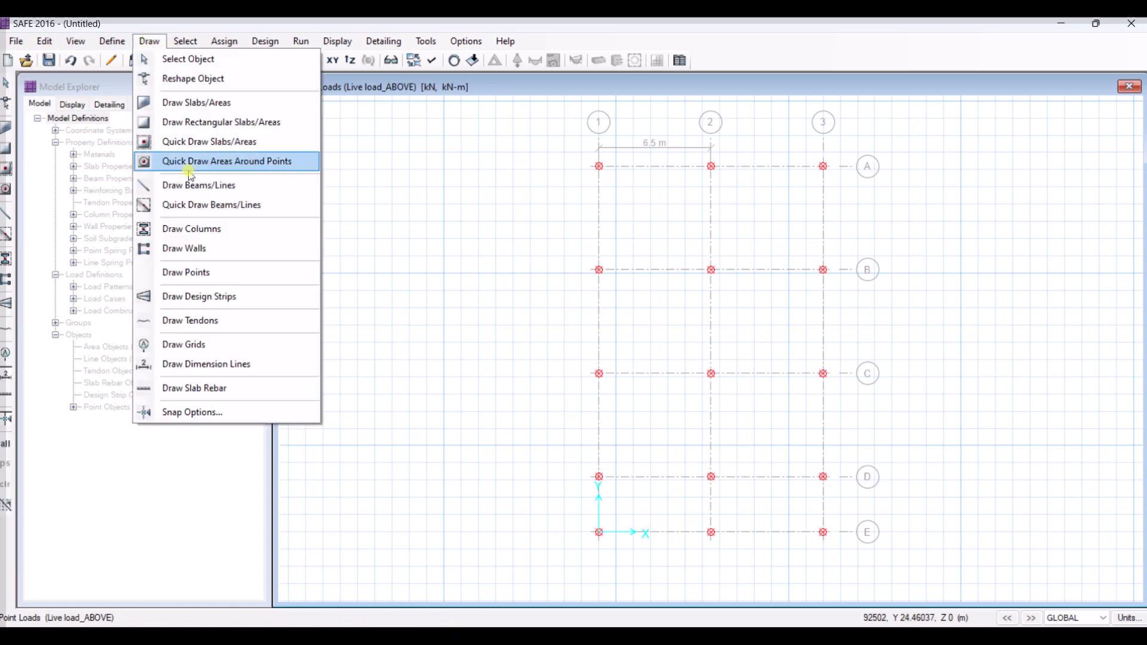
click(221, 273)
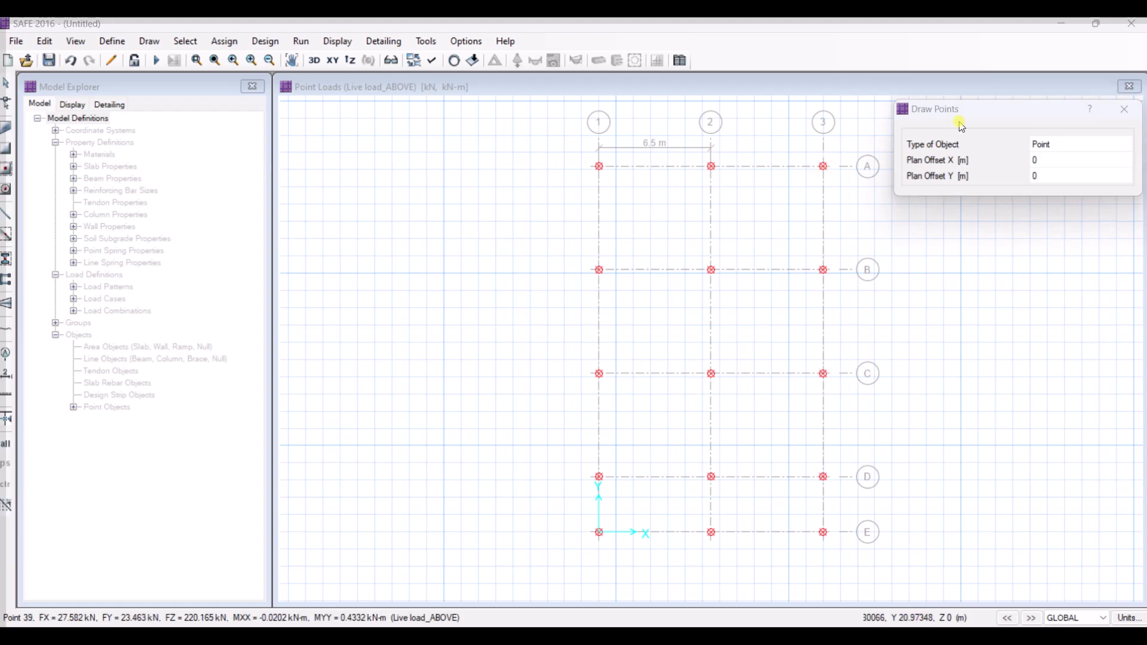
click(1050, 160)
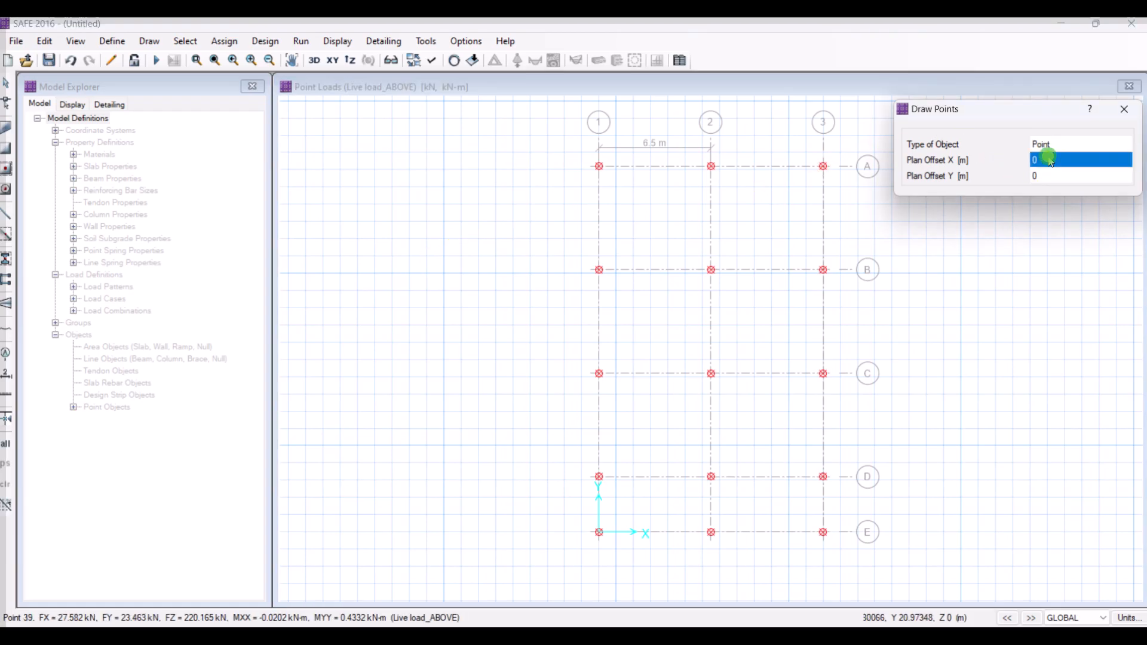
click(1050, 158)
text(1)
click(1053, 176)
click(1053, 175)
text(1)
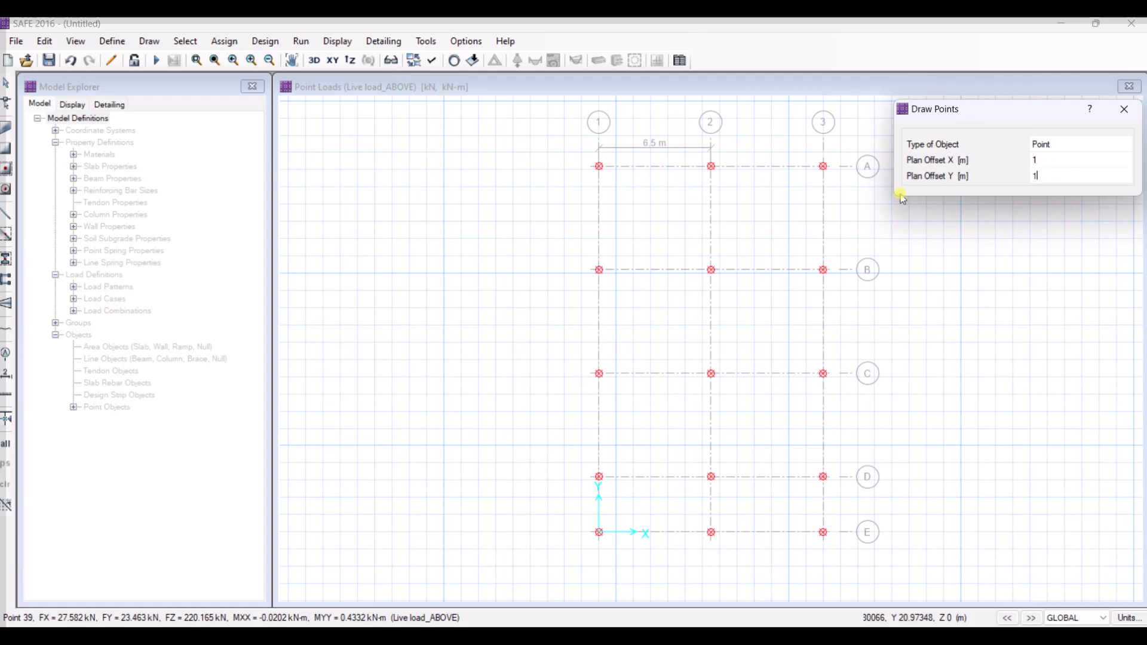
click(824, 170)
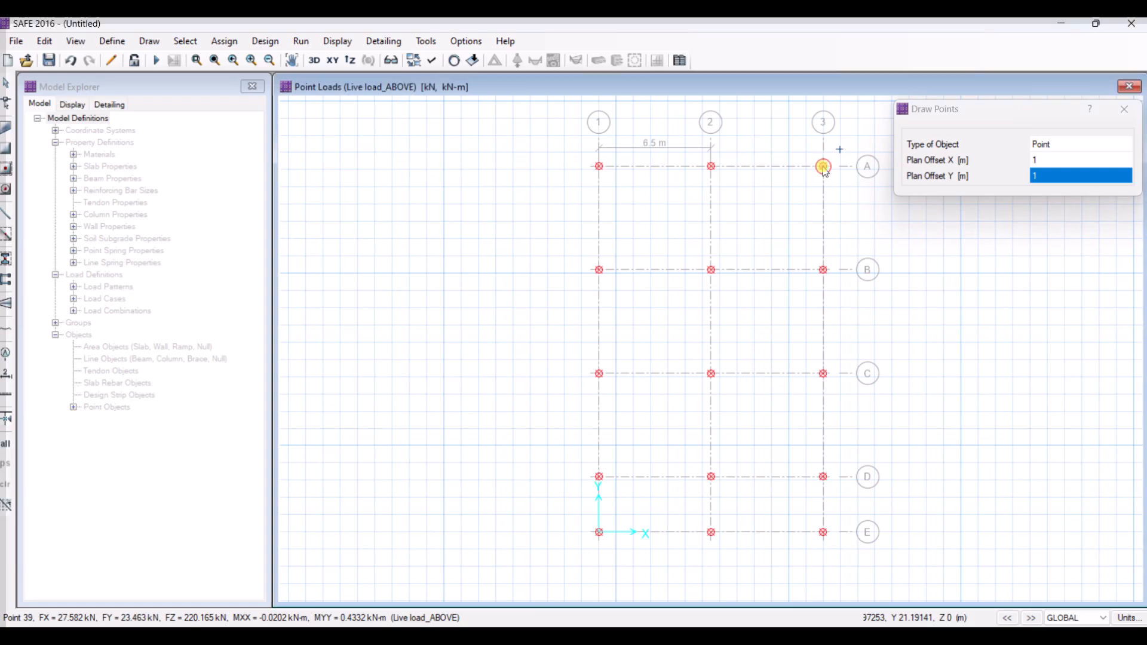
Draw a point offset -1 m in X and 1 m in Y from grid intersection A-1.
click(1034, 162)
click(1035, 176)
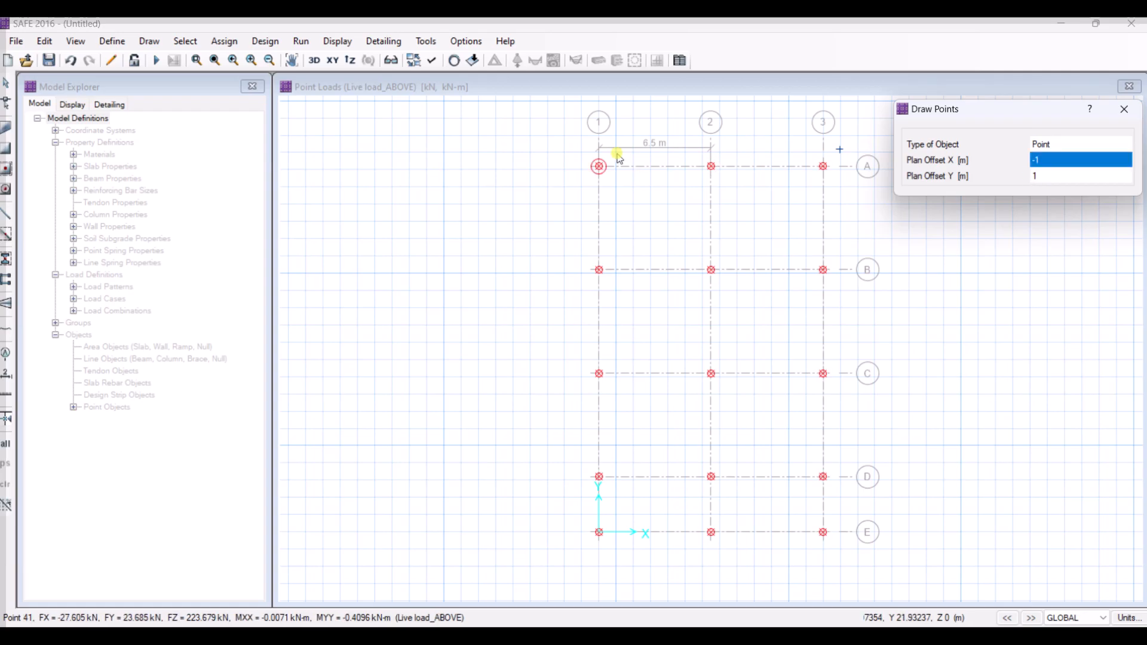
click(600, 168)
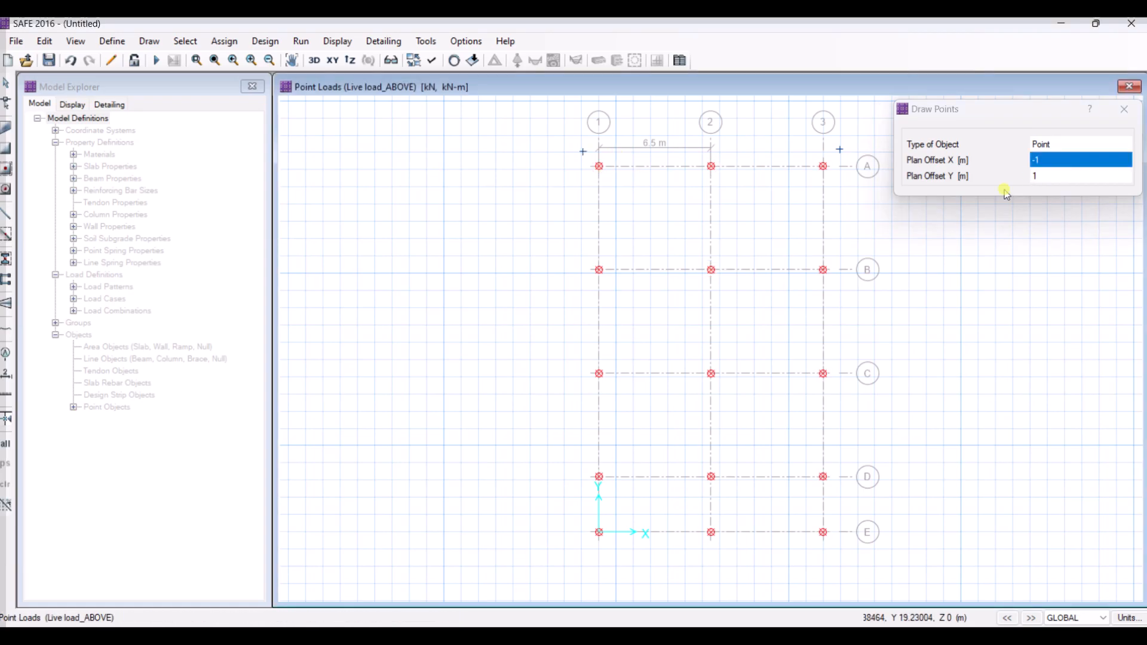
Draw a point offset -1 m in X and -1 m in Y from grid intersection E-1.
click(1034, 174)
click(1036, 176)
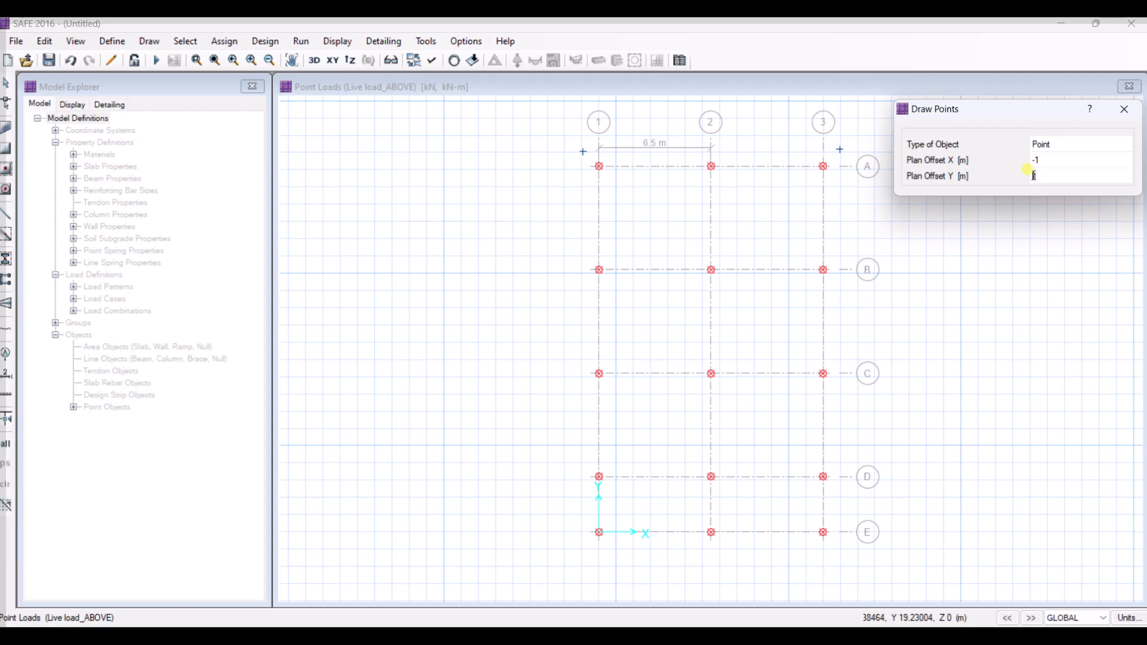
text(-)
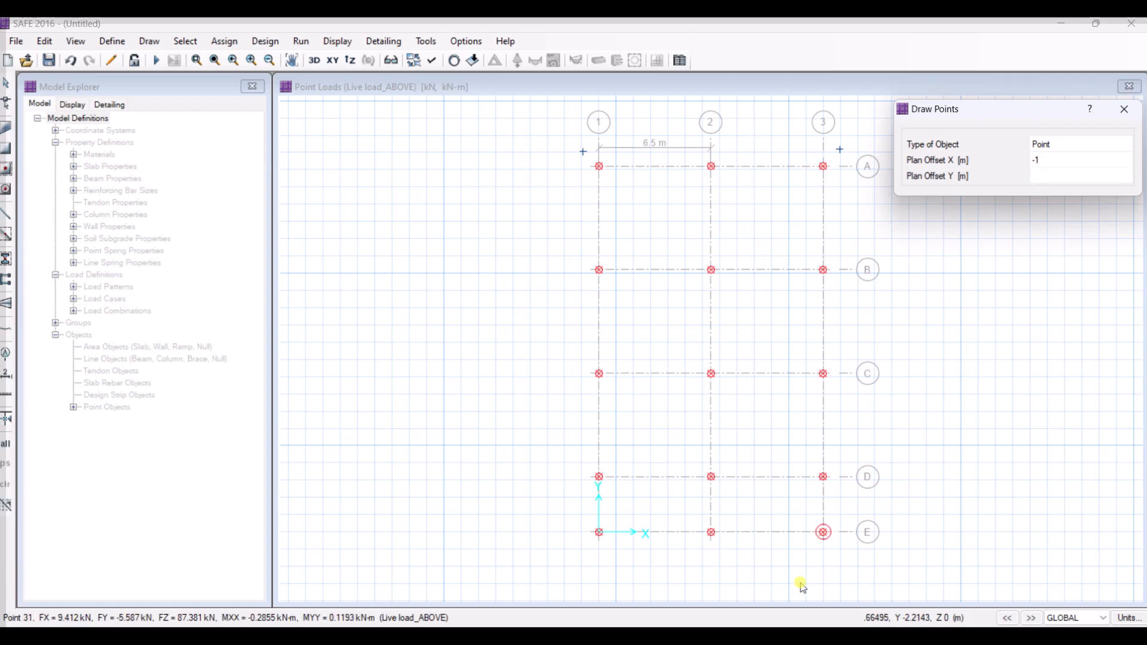
click(598, 532)
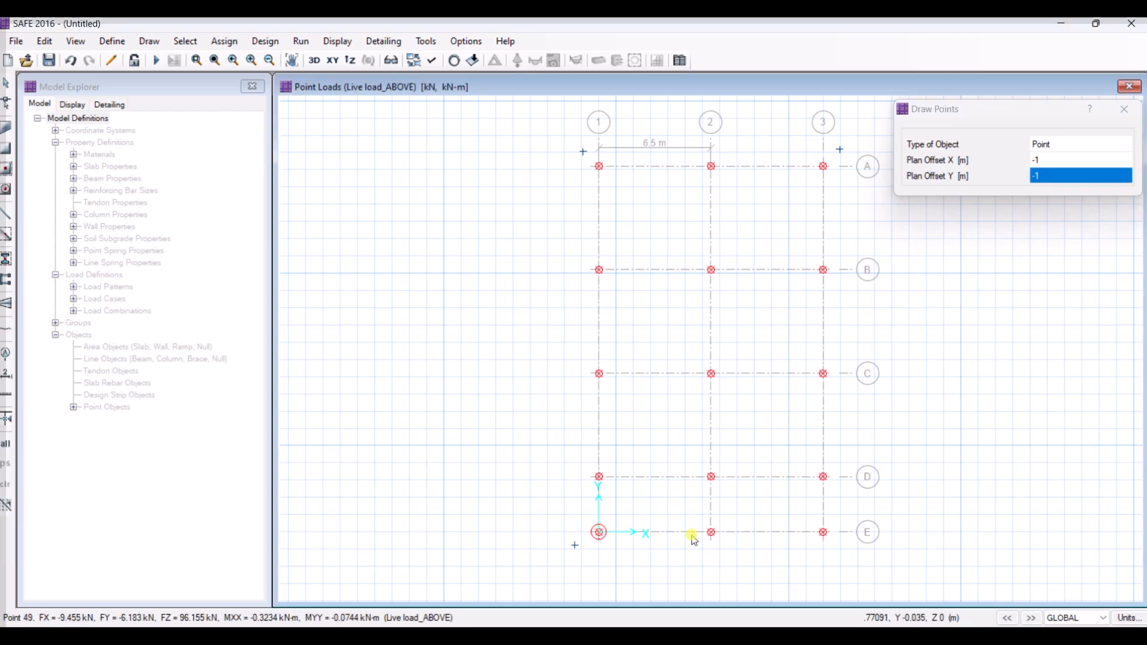
Draw a point offset 1 m in X and -1 m in Y from grid intersection E-3, then finish point drawing.
click(1043, 173)
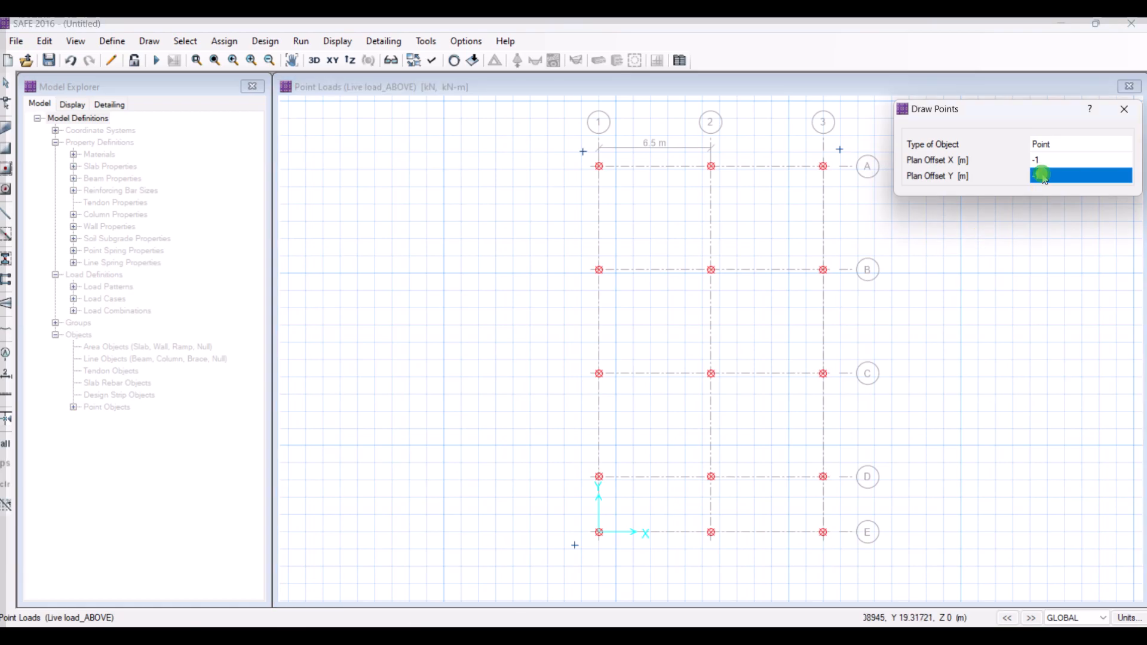
click(1043, 174)
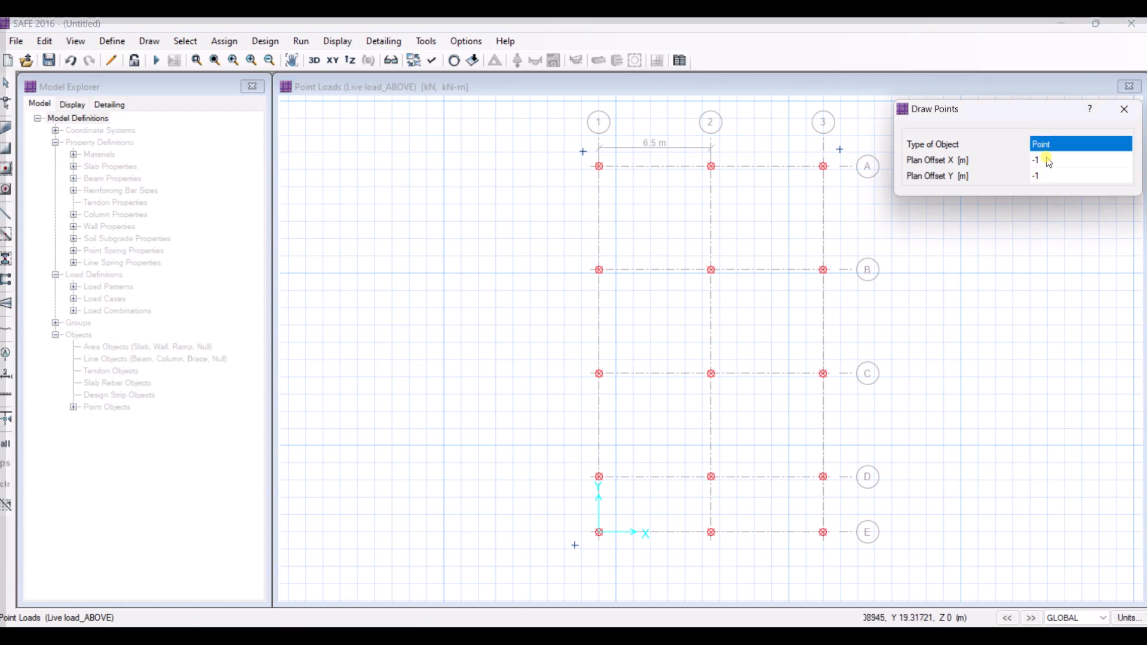
click(1048, 162)
text(1)
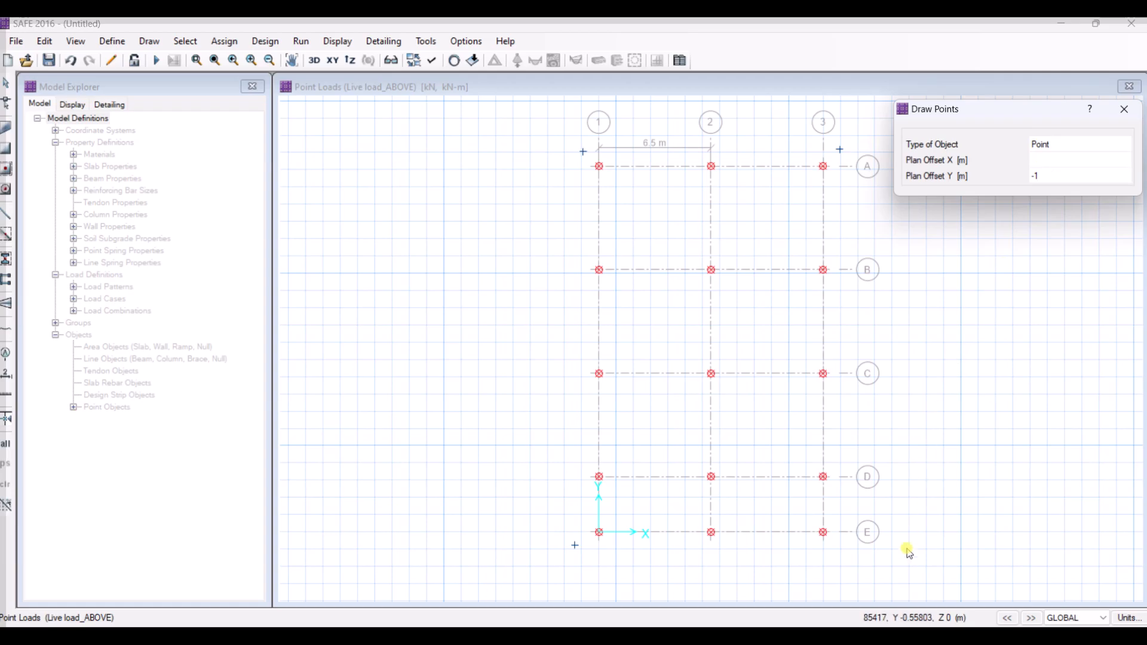
click(827, 537)
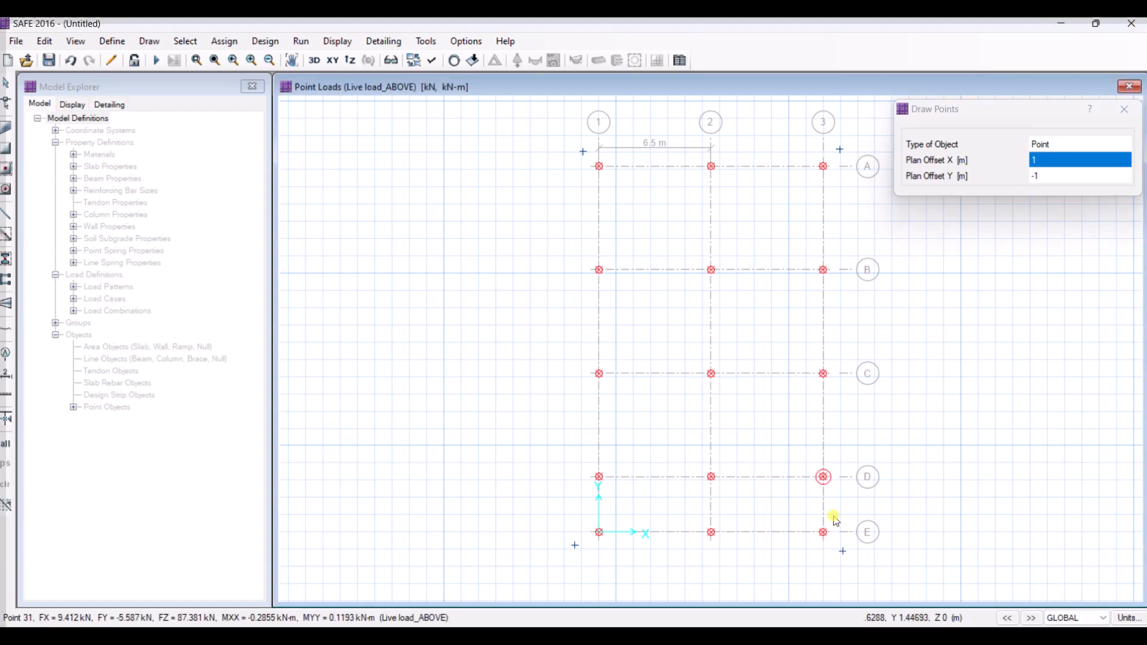
scroll(841, 542, up, 4)
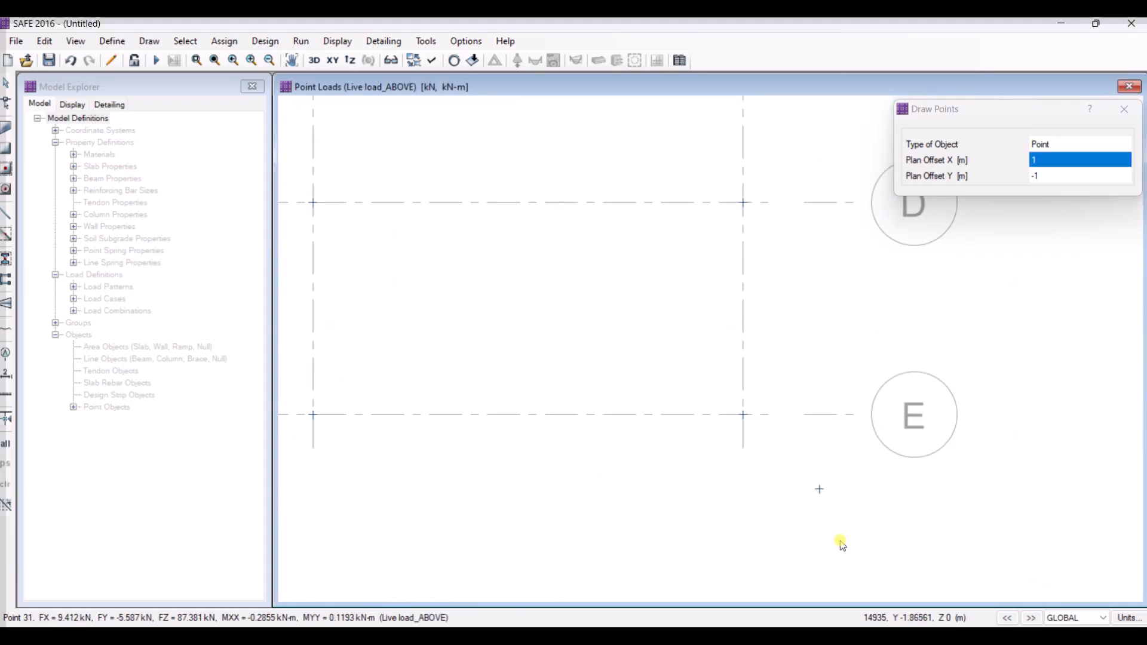
scroll(956, 418, down, 2)
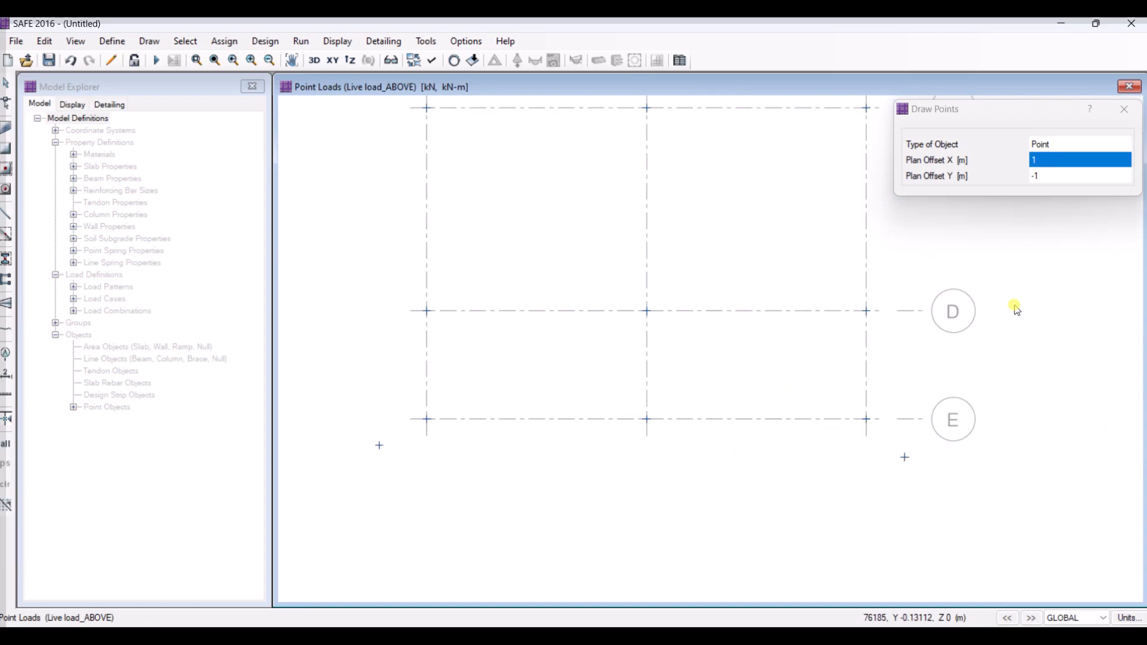
click(1124, 108)
scroll(845, 487, down, 3)
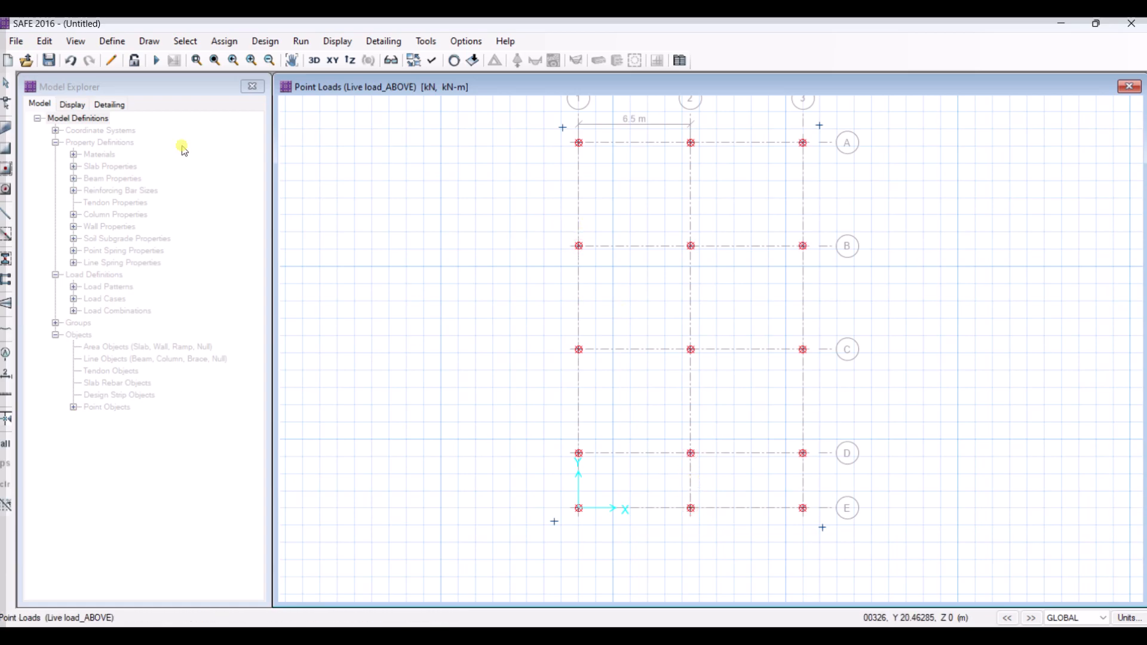
click(9, 132)
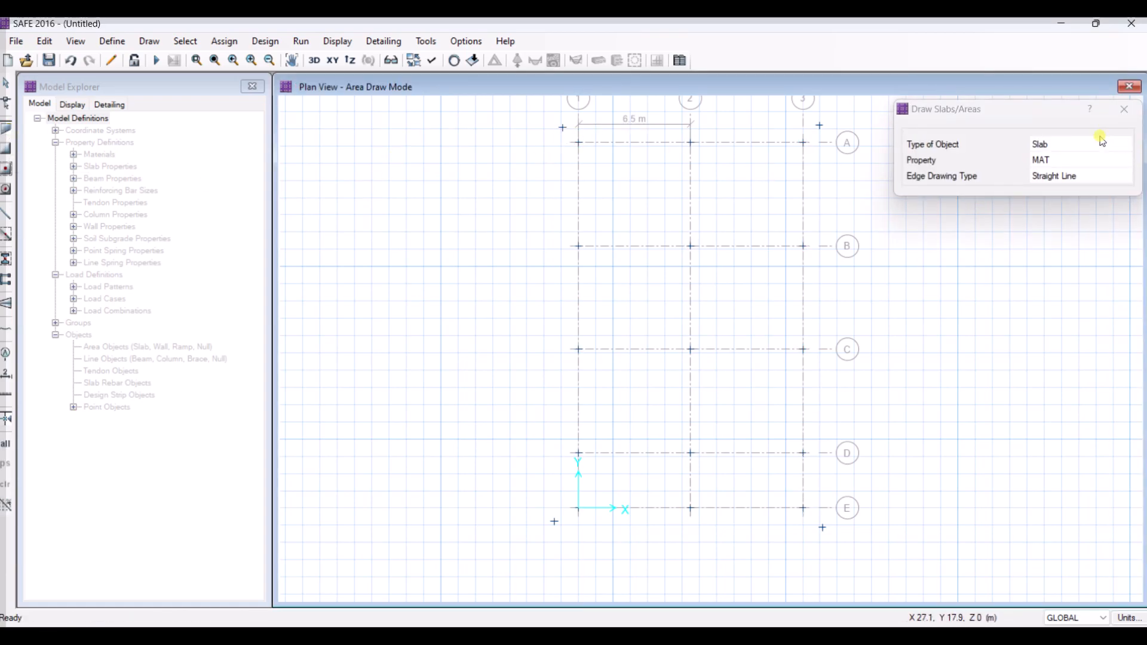
click(1091, 151)
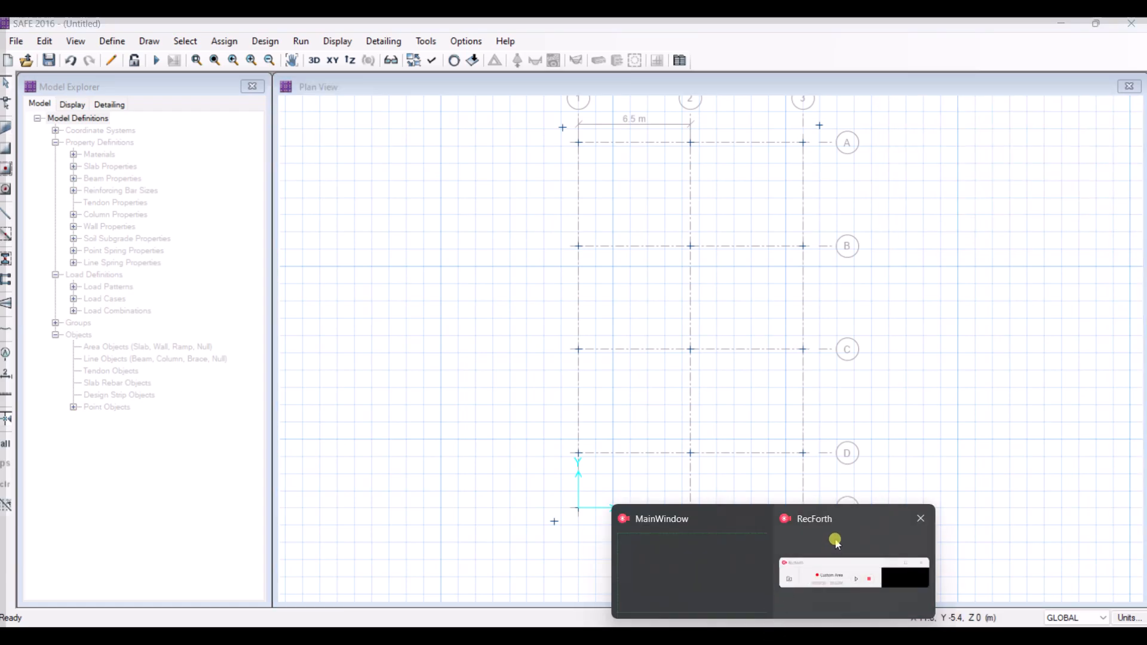
click(833, 574)
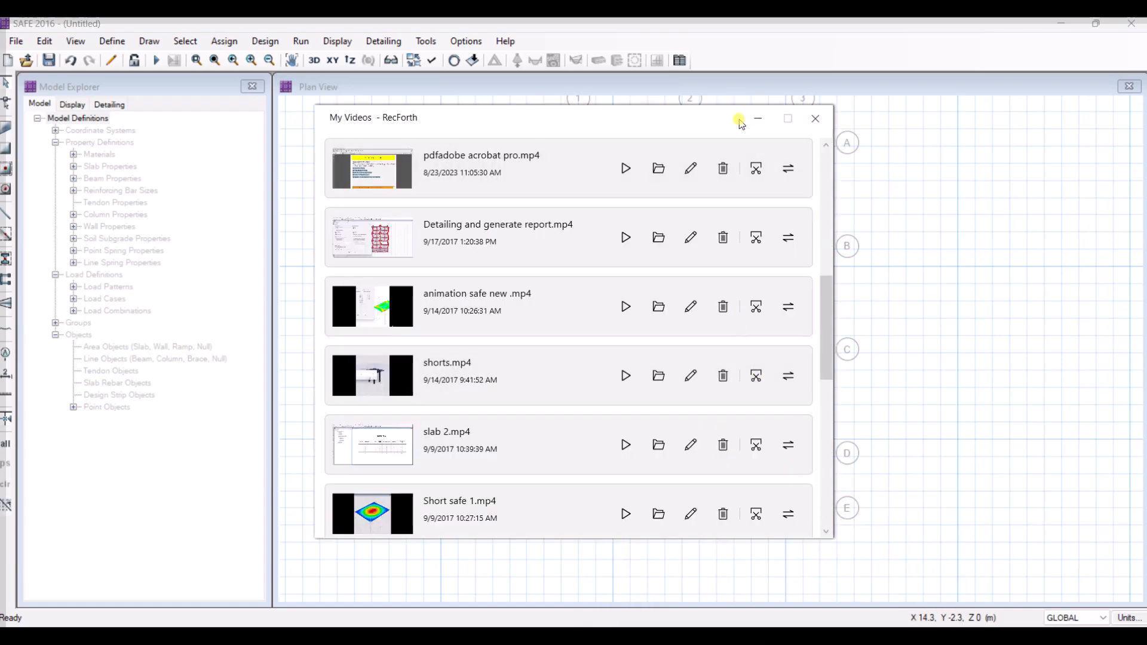
click(754, 120)
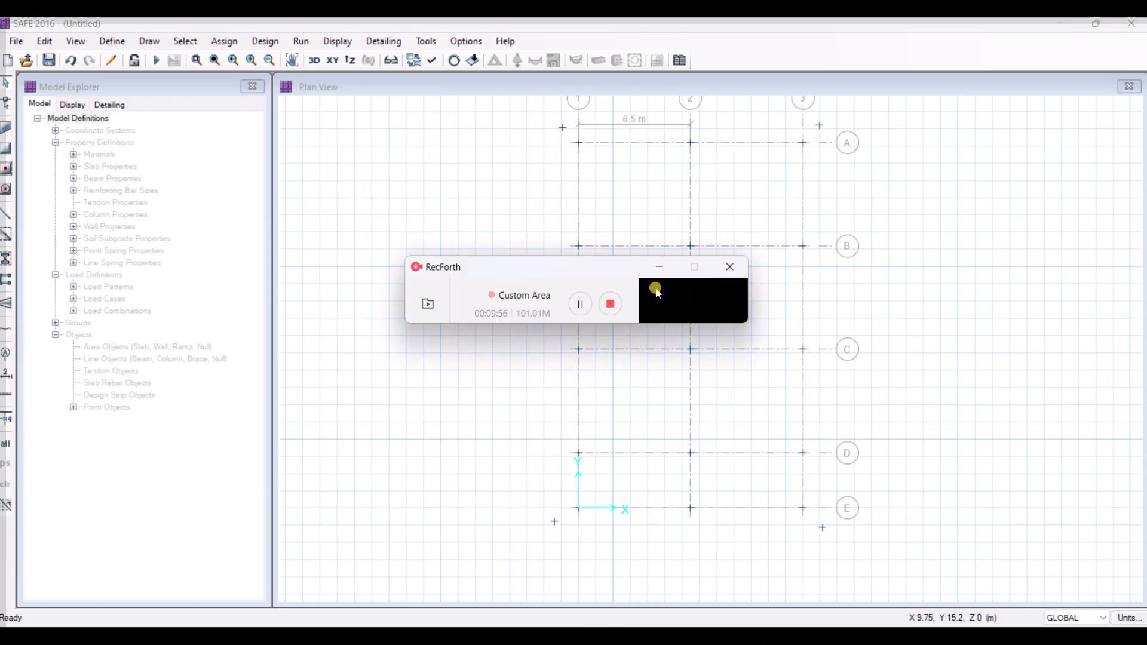
click(660, 267)
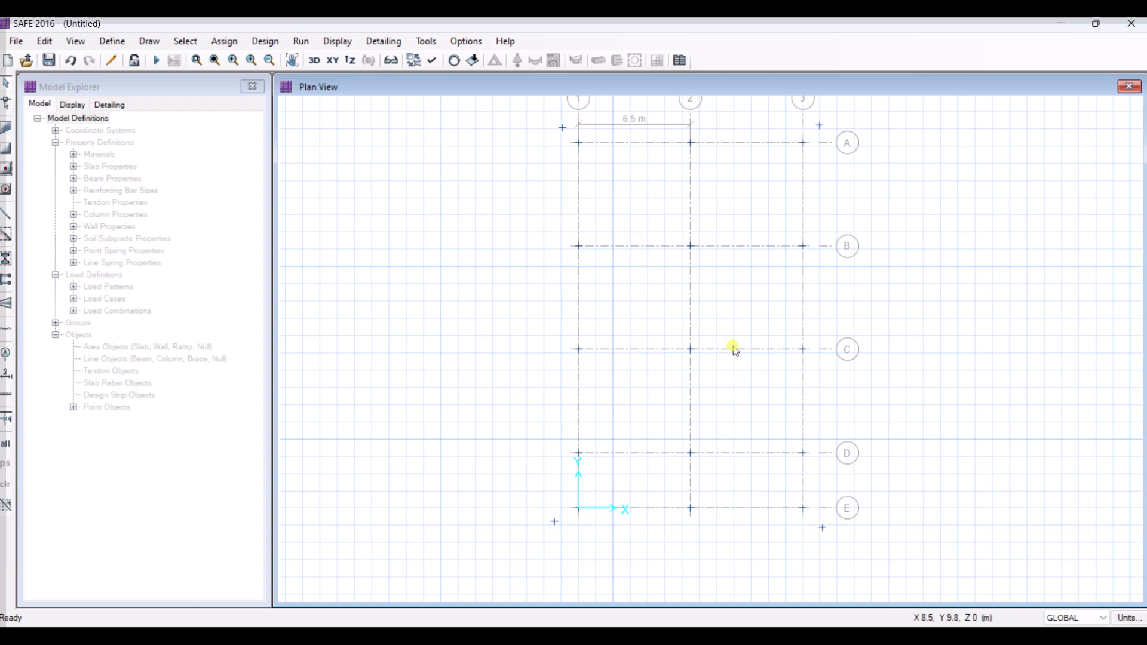
mouse_move(777, 633)
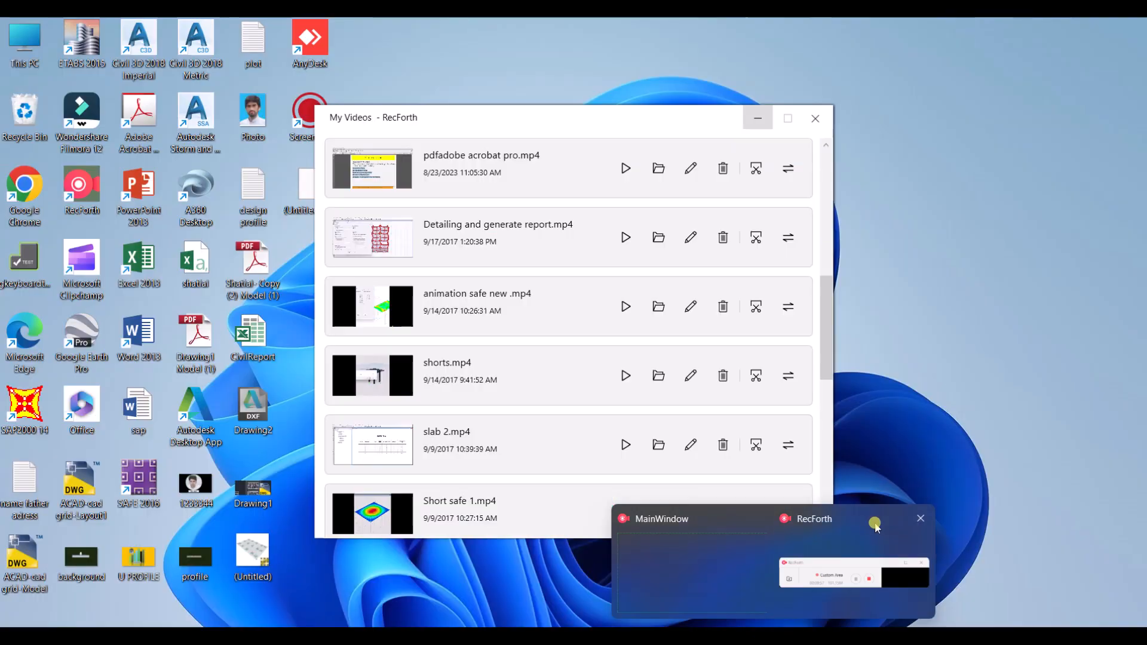
click(875, 520)
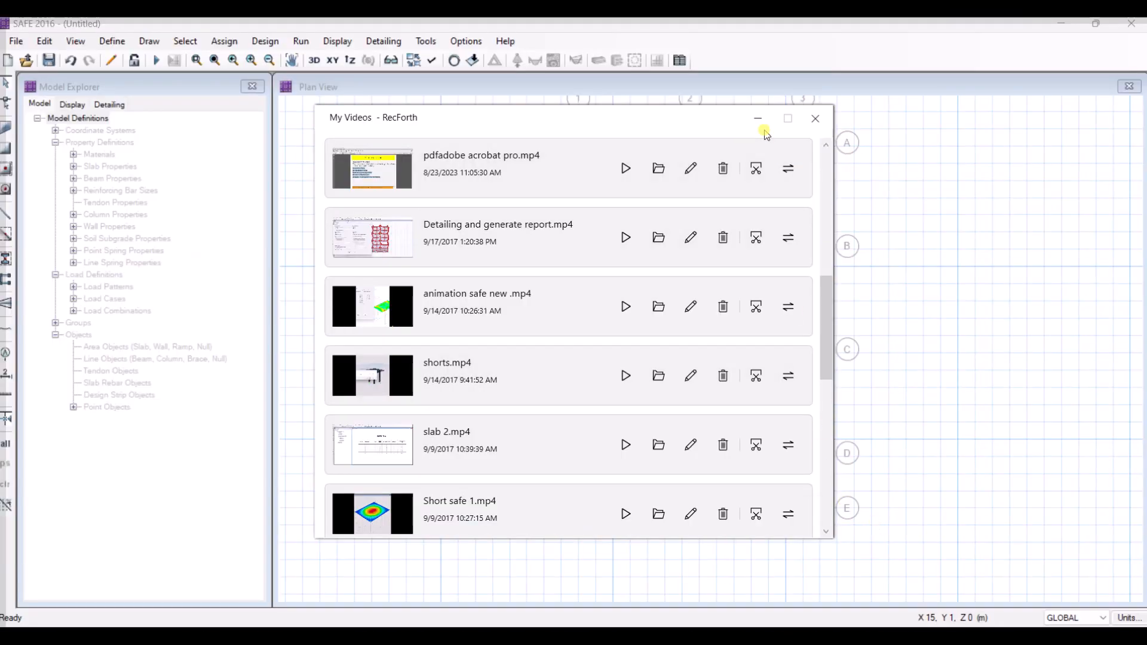
click(758, 118)
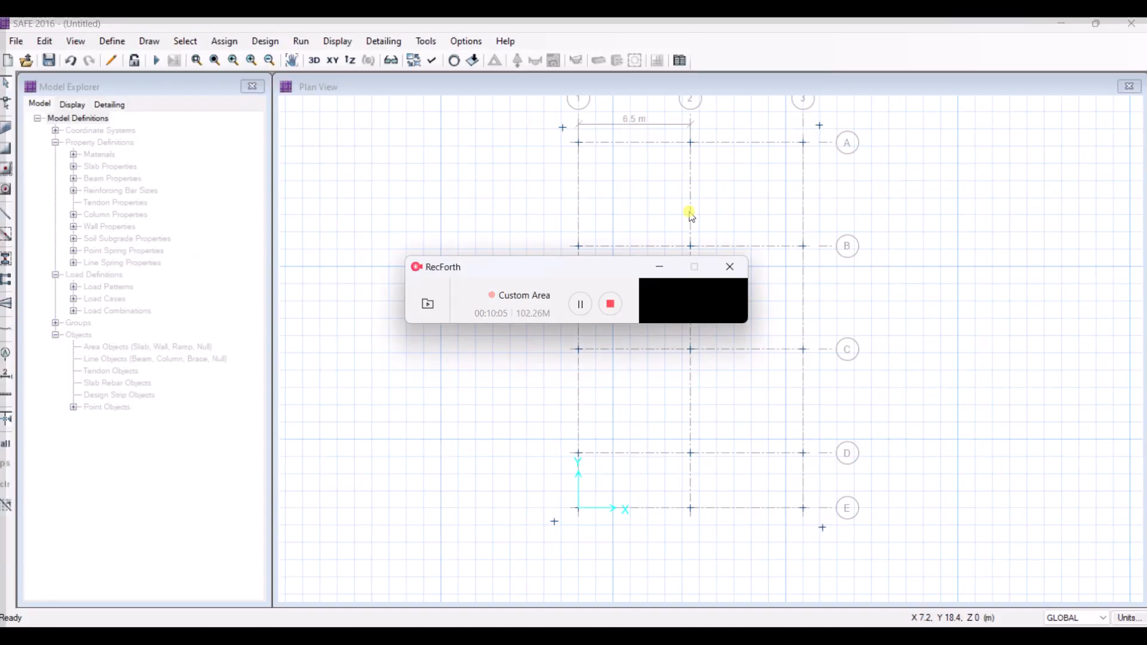
click(676, 268)
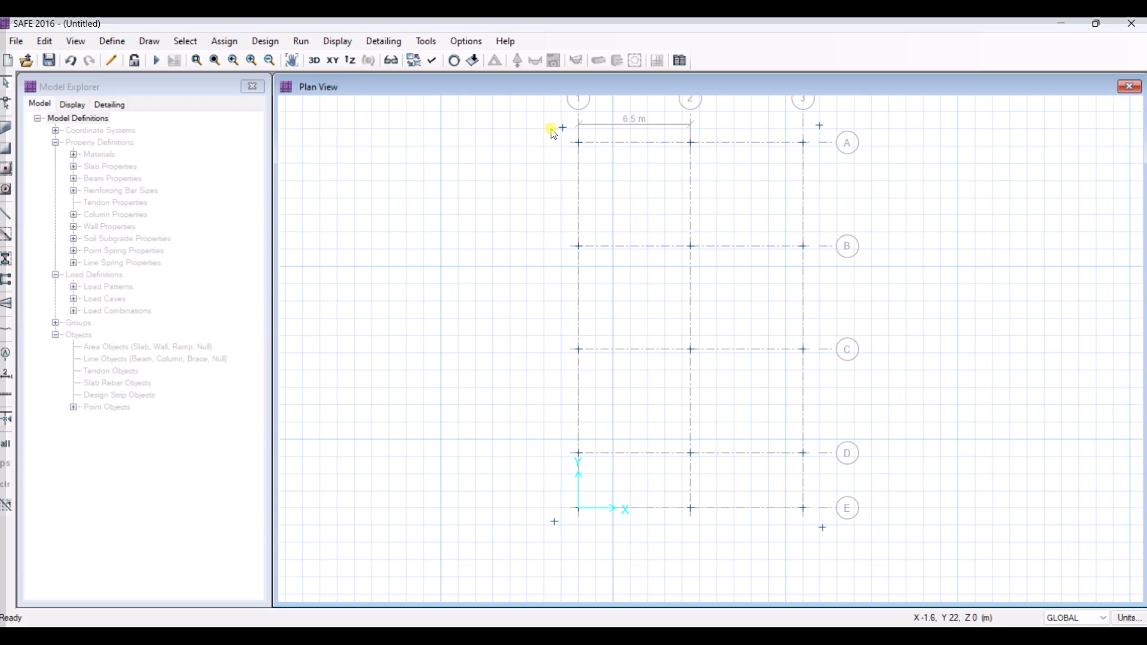
Draw a straight-edged slab with the MAT property through the four offset corner points around the grid.
click(6, 129)
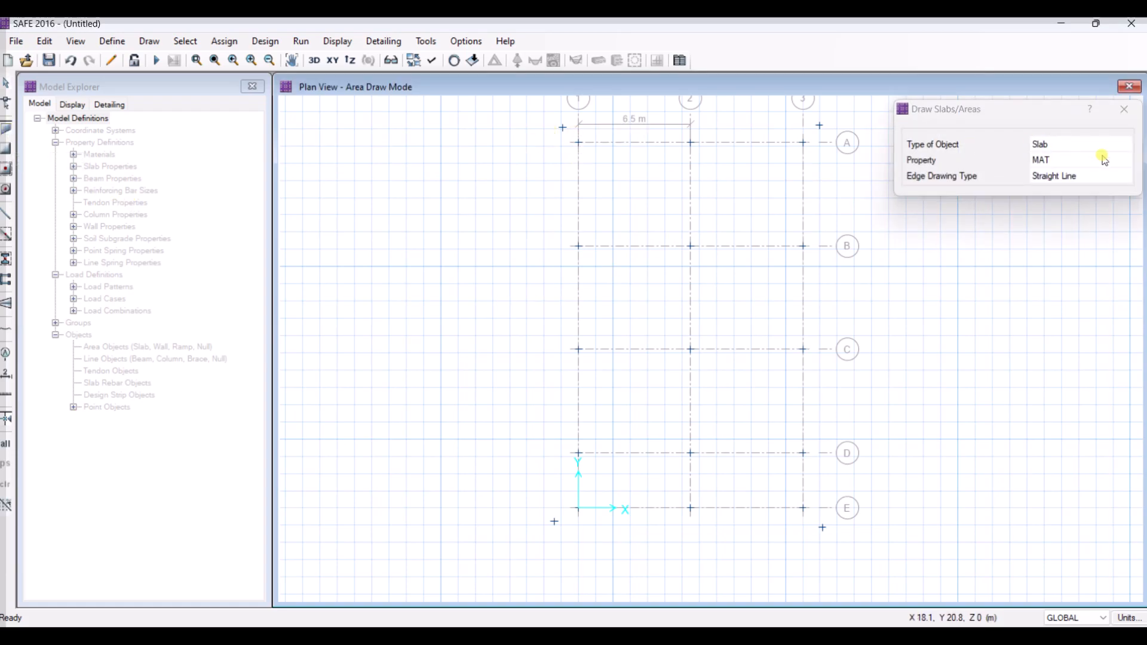
click(1086, 148)
click(1086, 148)
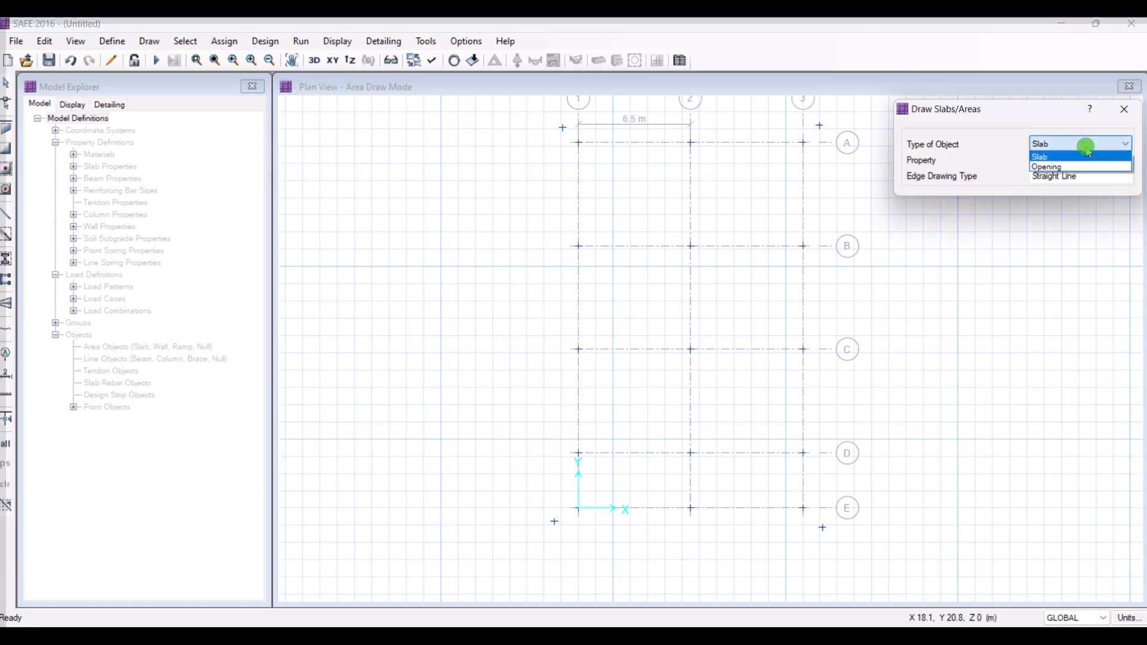
click(1079, 159)
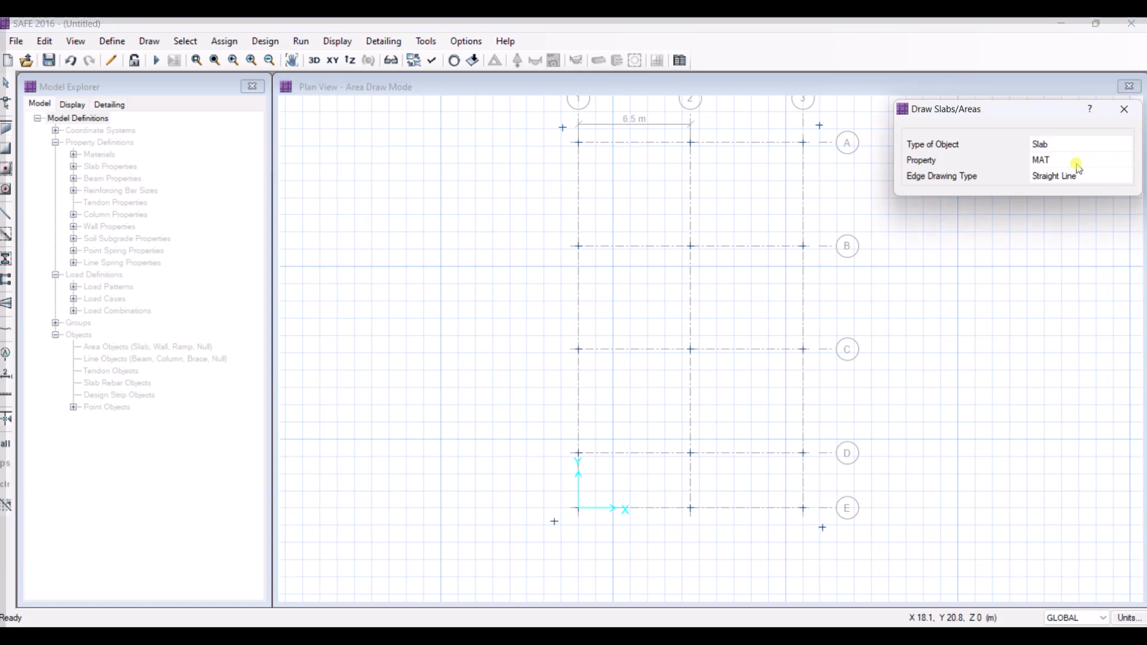
click(1079, 161)
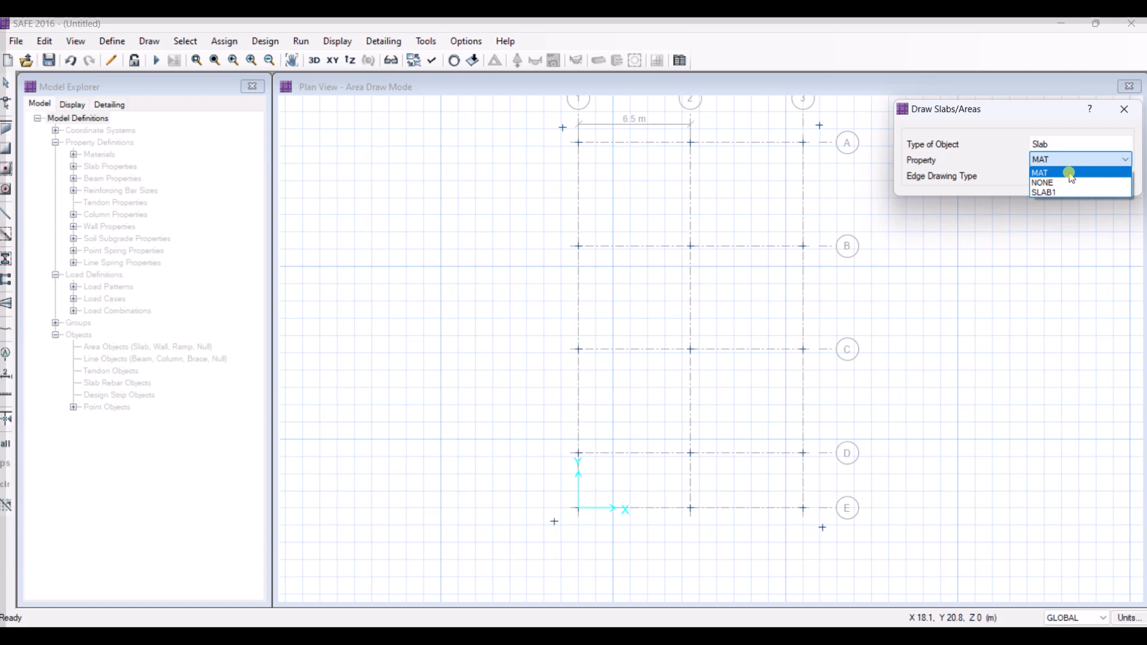
click(1071, 173)
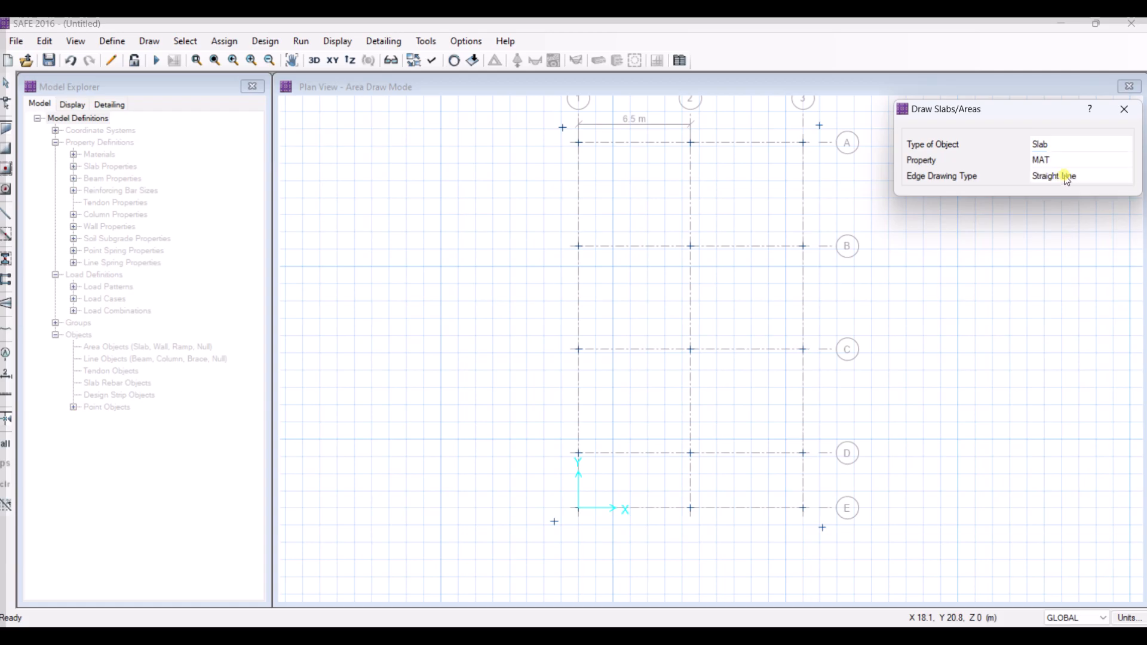
click(562, 128)
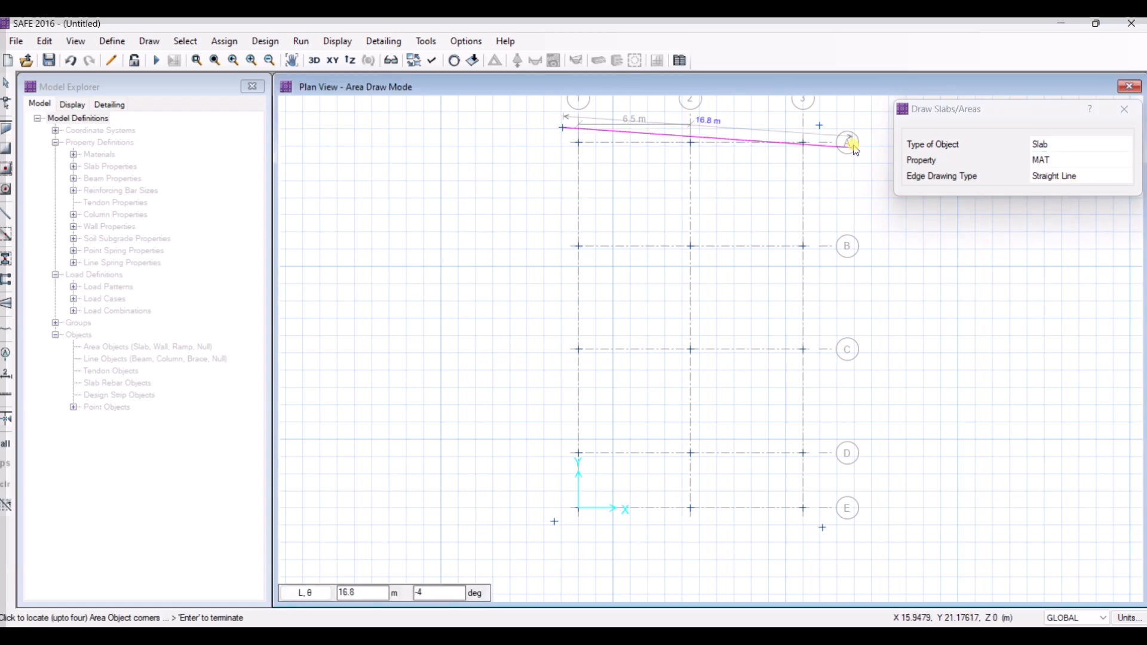
click(820, 126)
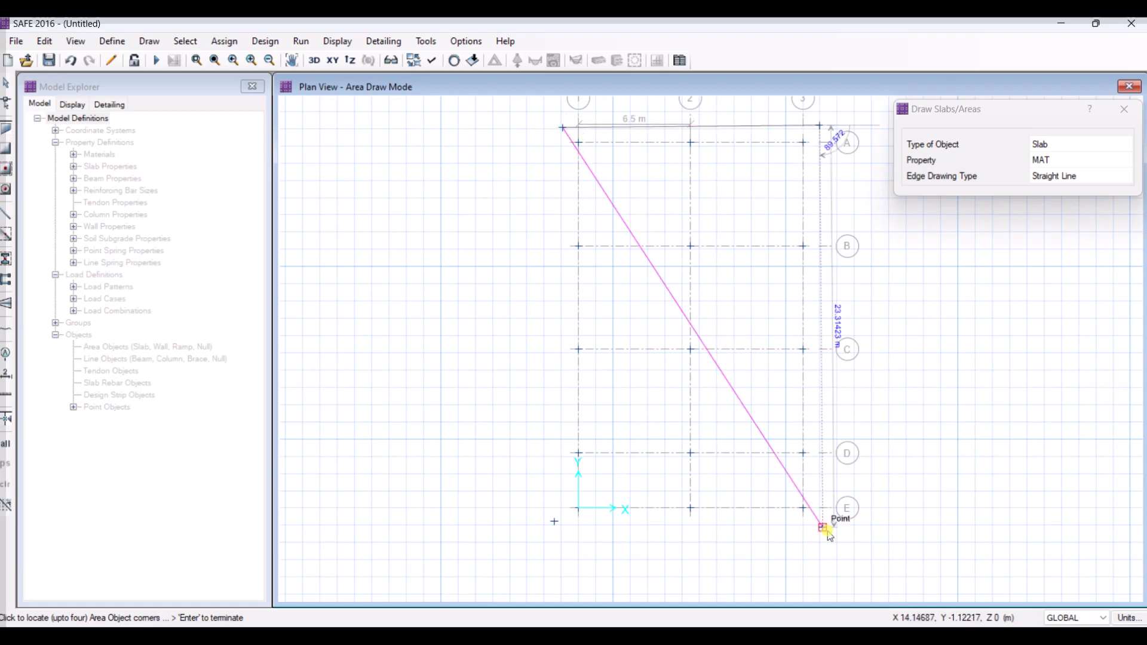
click(824, 527)
click(553, 522)
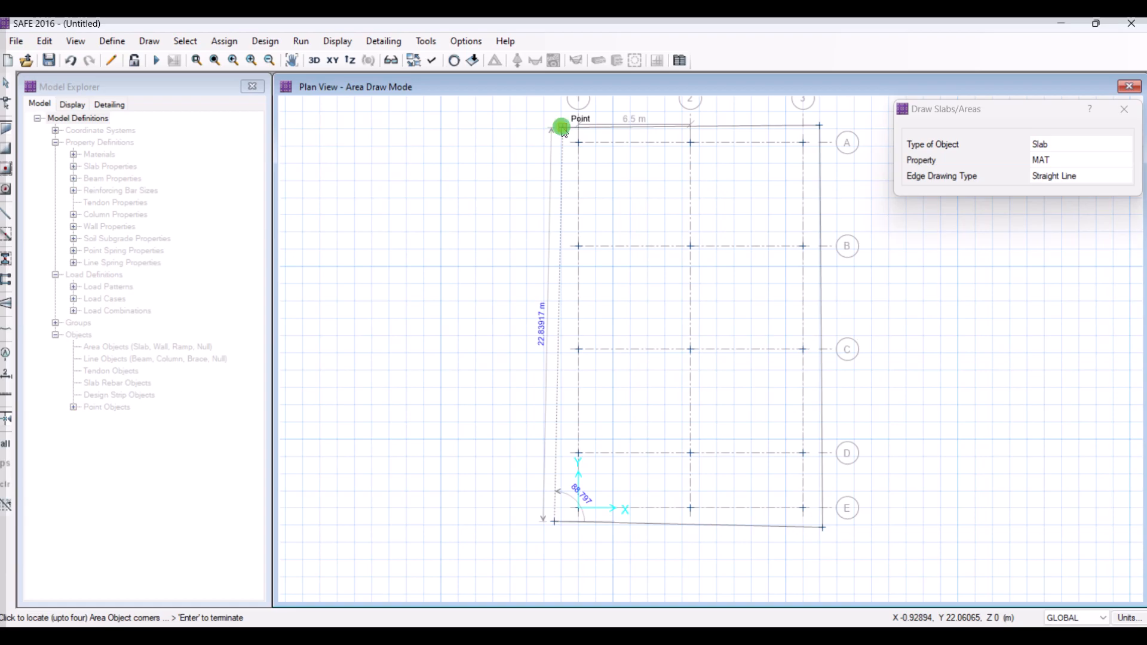
click(563, 128)
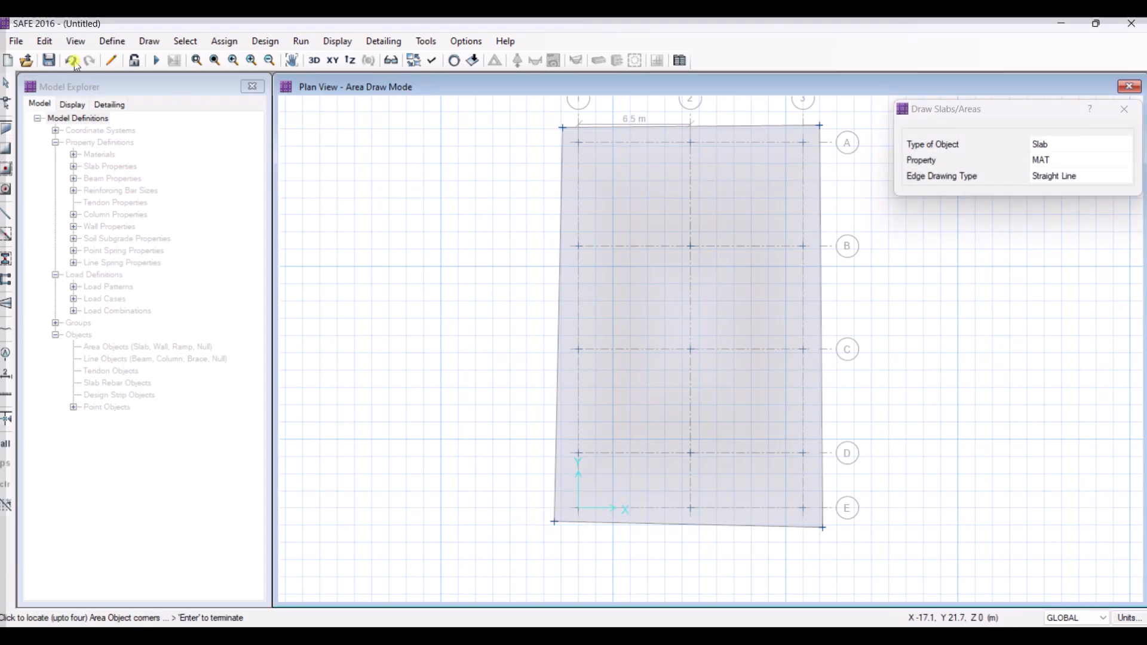
click(9, 80)
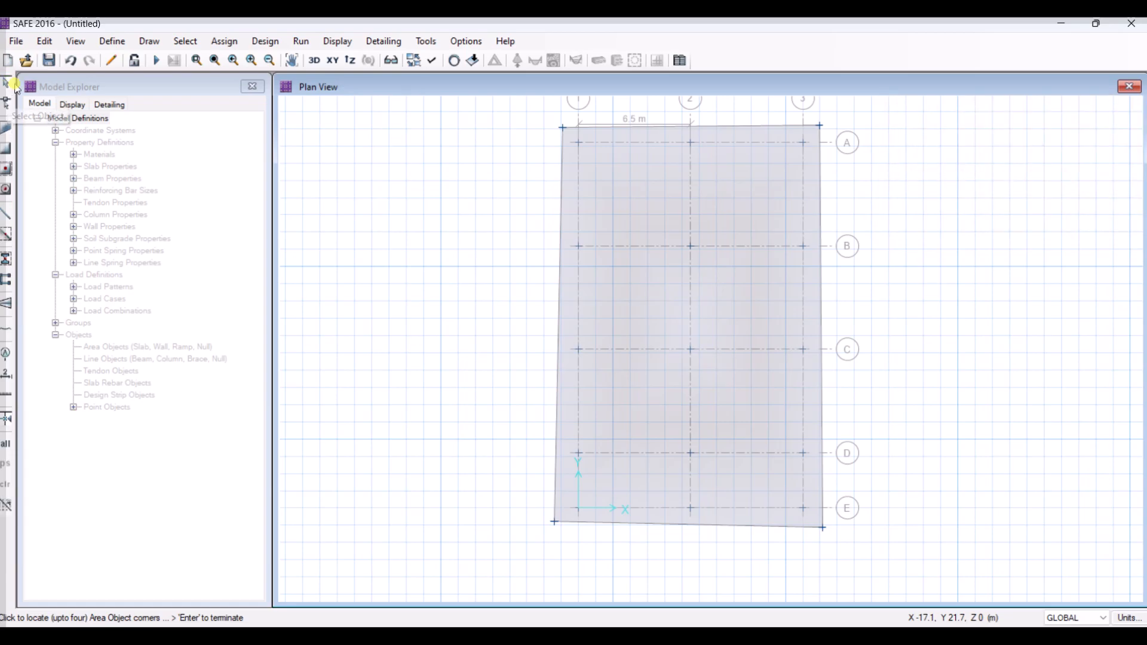
Draw another point offset -1 m in X and -1 m in Y from grid intersection E-1 to check the slab corner there.
click(127, 42)
mouse_move(148, 40)
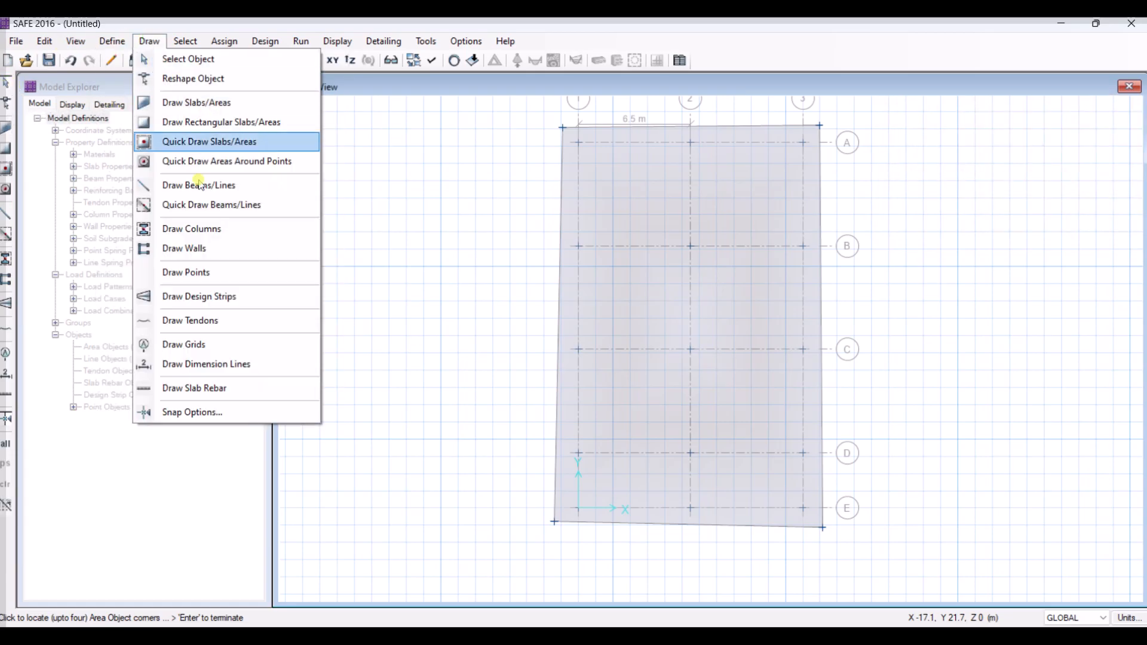
click(200, 272)
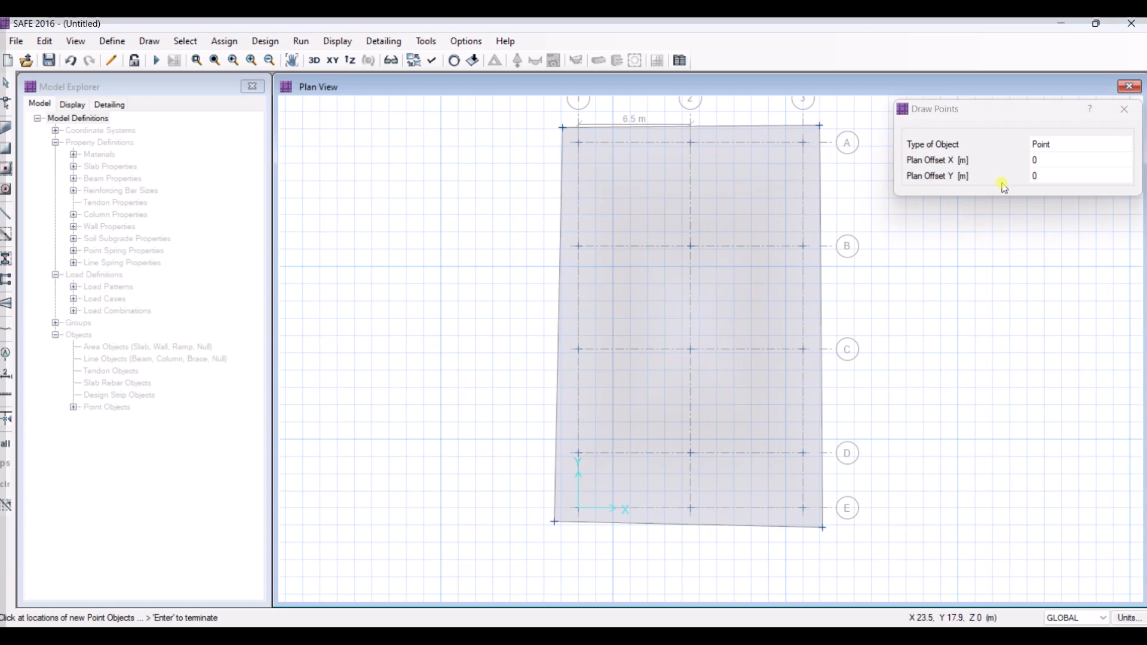
click(1051, 174)
click(1043, 174)
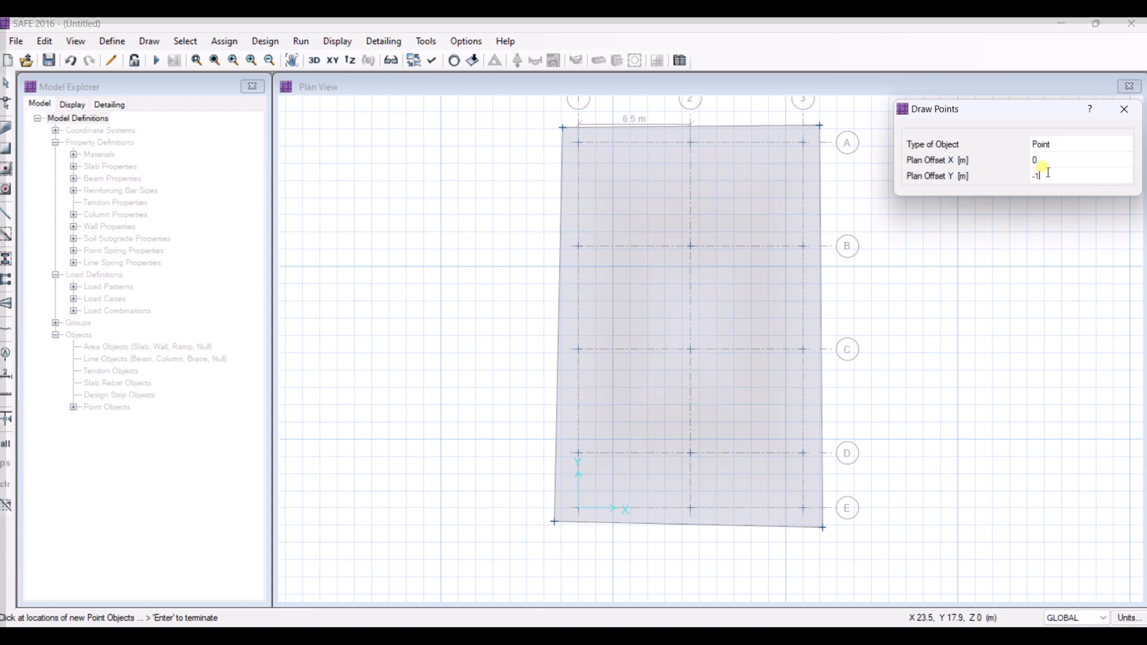
click(1053, 161)
click(1052, 160)
text(-1)
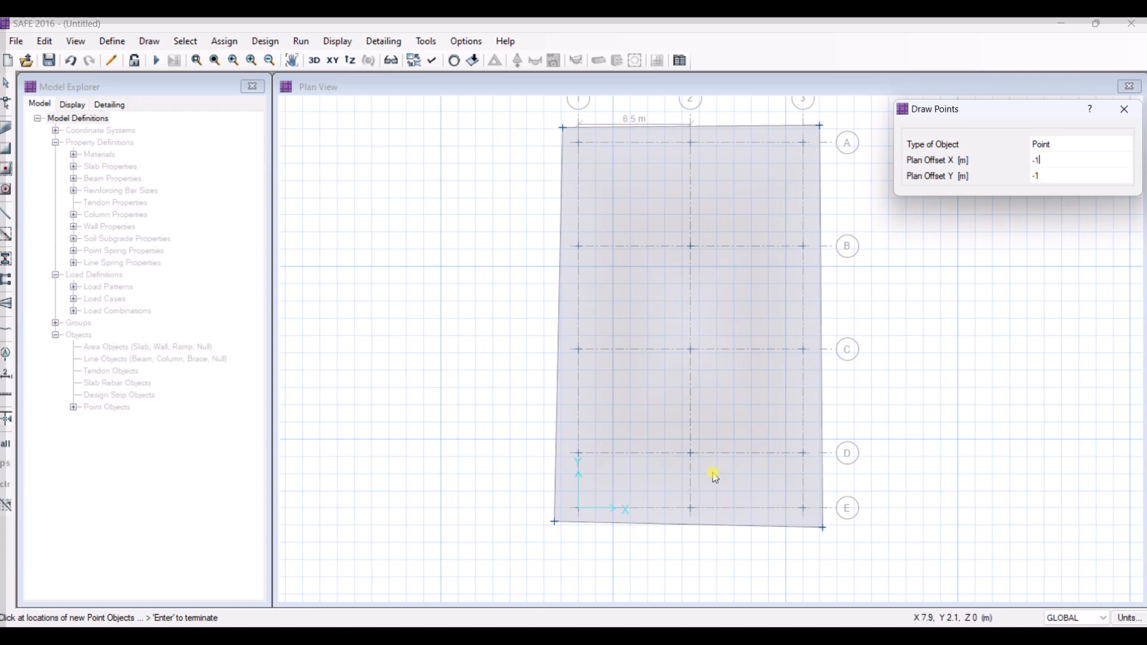
click(577, 509)
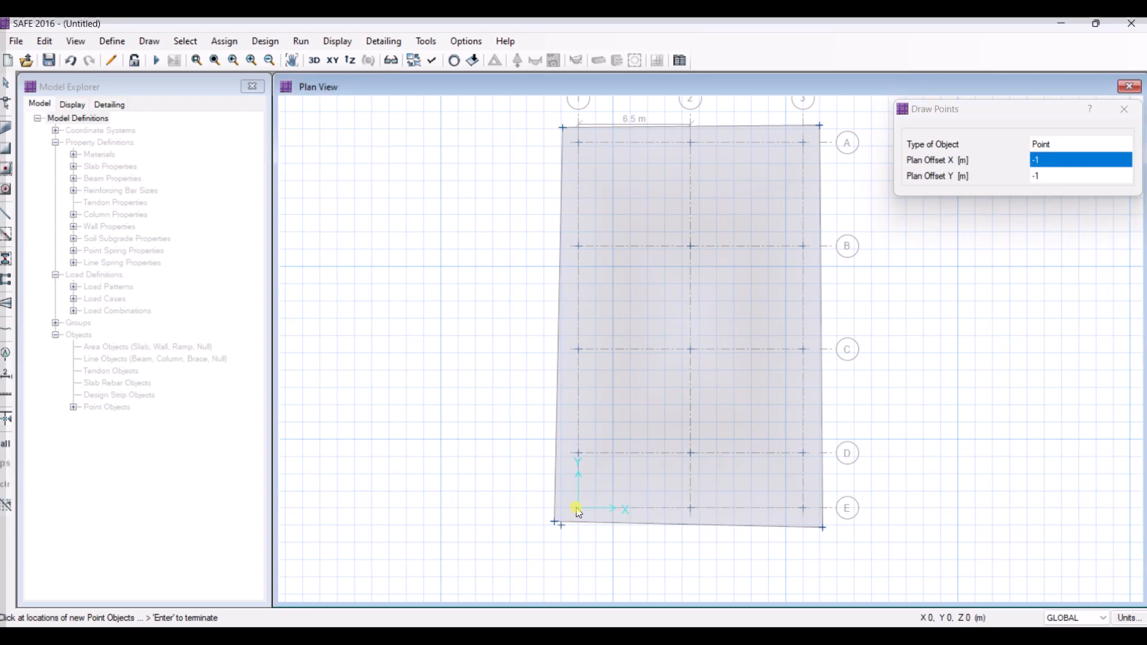
right_click(640, 529)
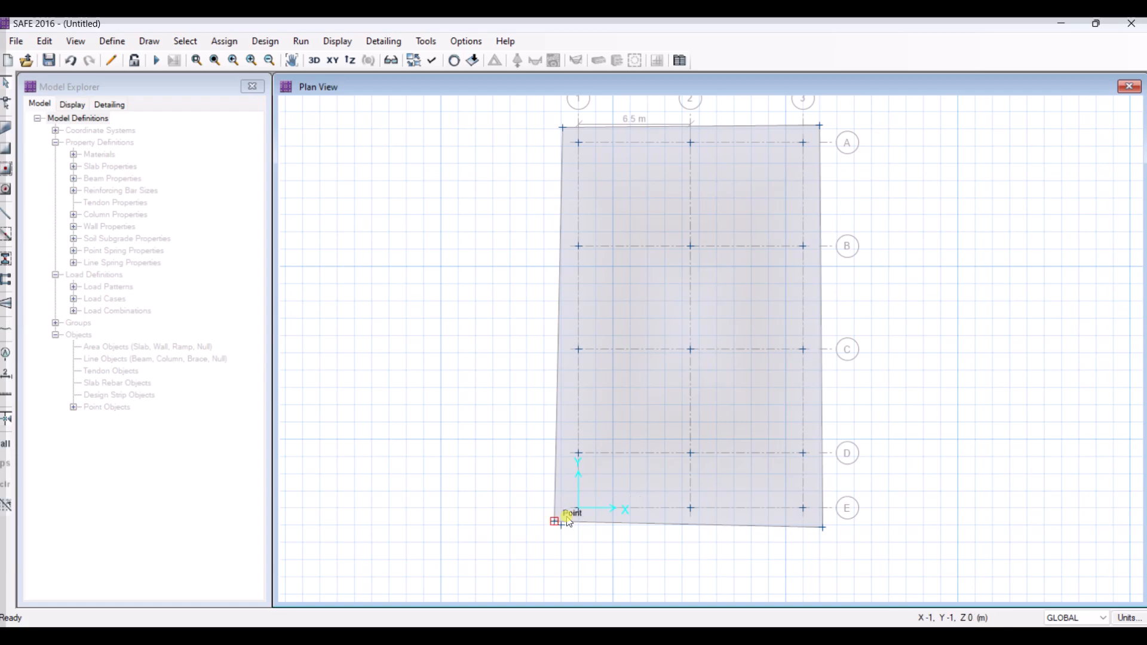
click(568, 413)
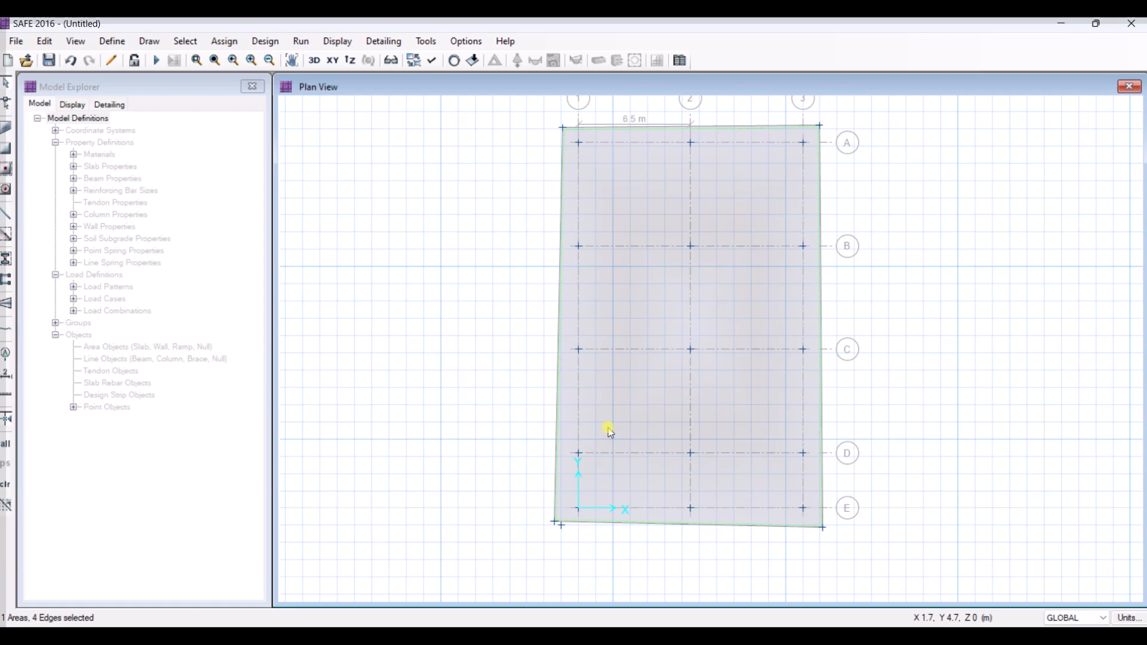
click(150, 41)
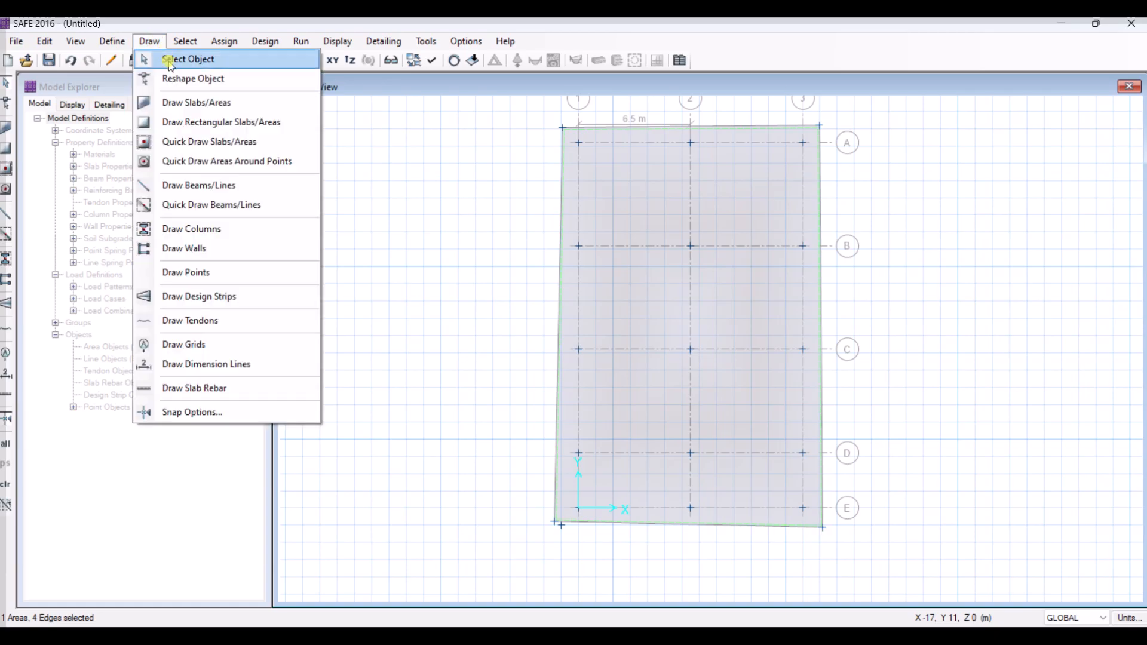
click(168, 58)
click(112, 41)
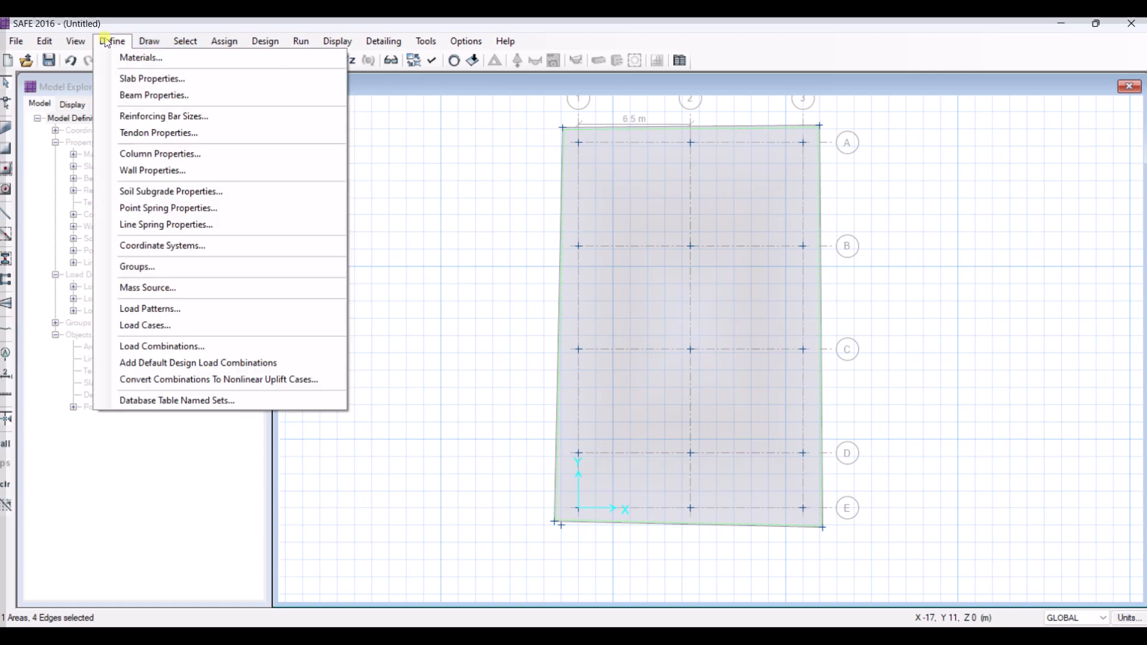
mouse_move(53, 42)
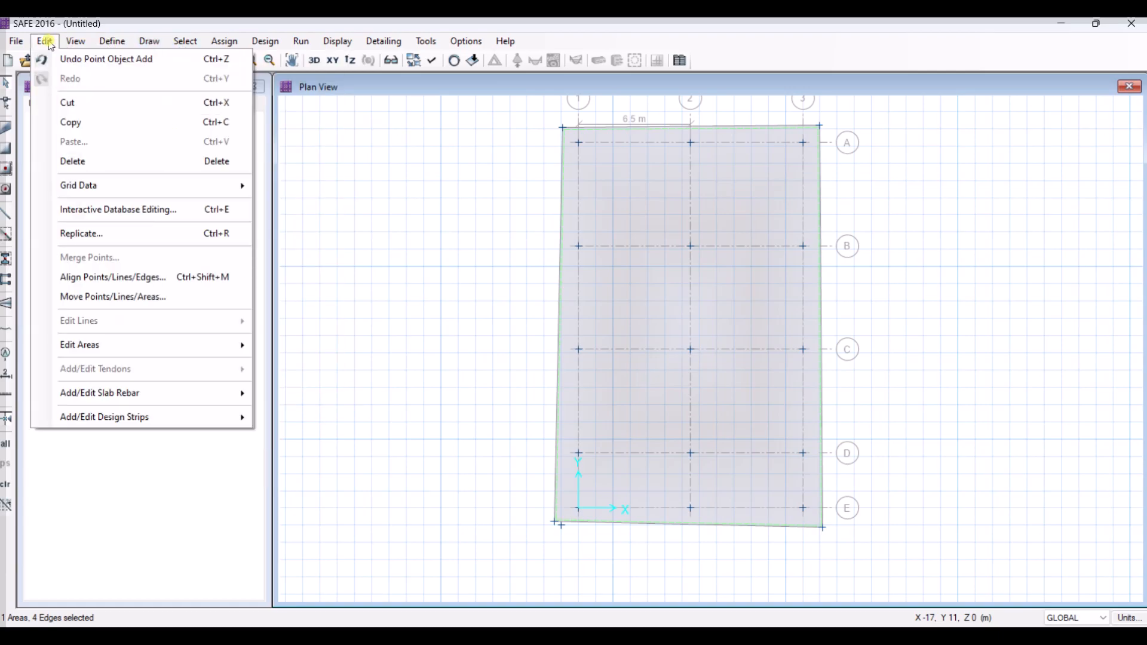
mouse_move(107, 48)
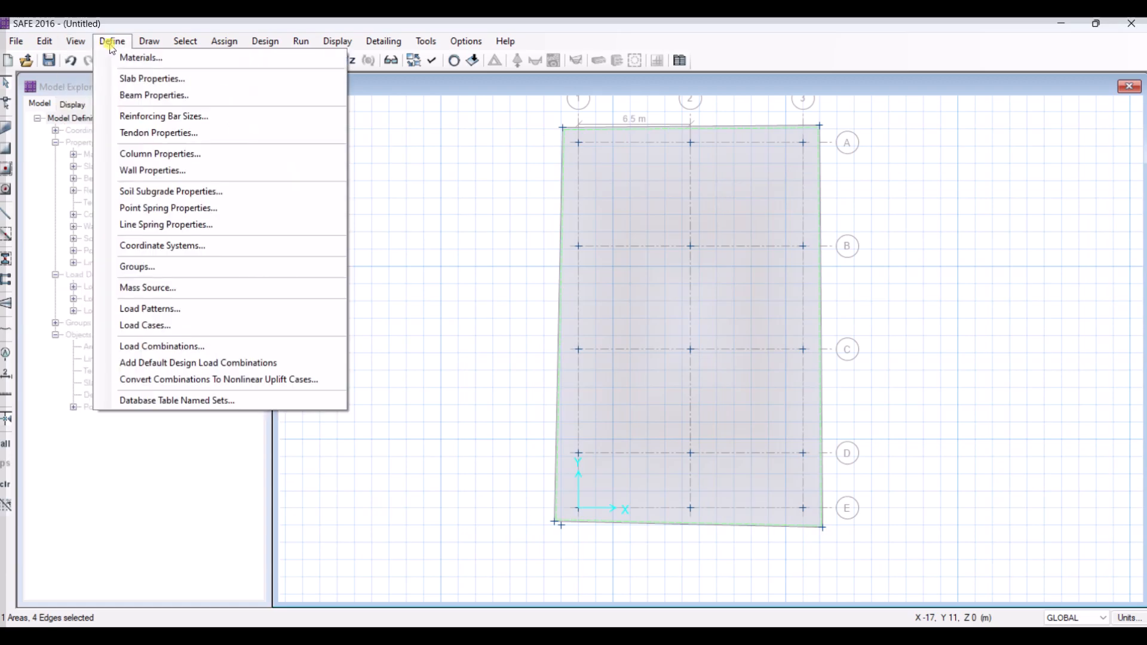
mouse_move(149, 42)
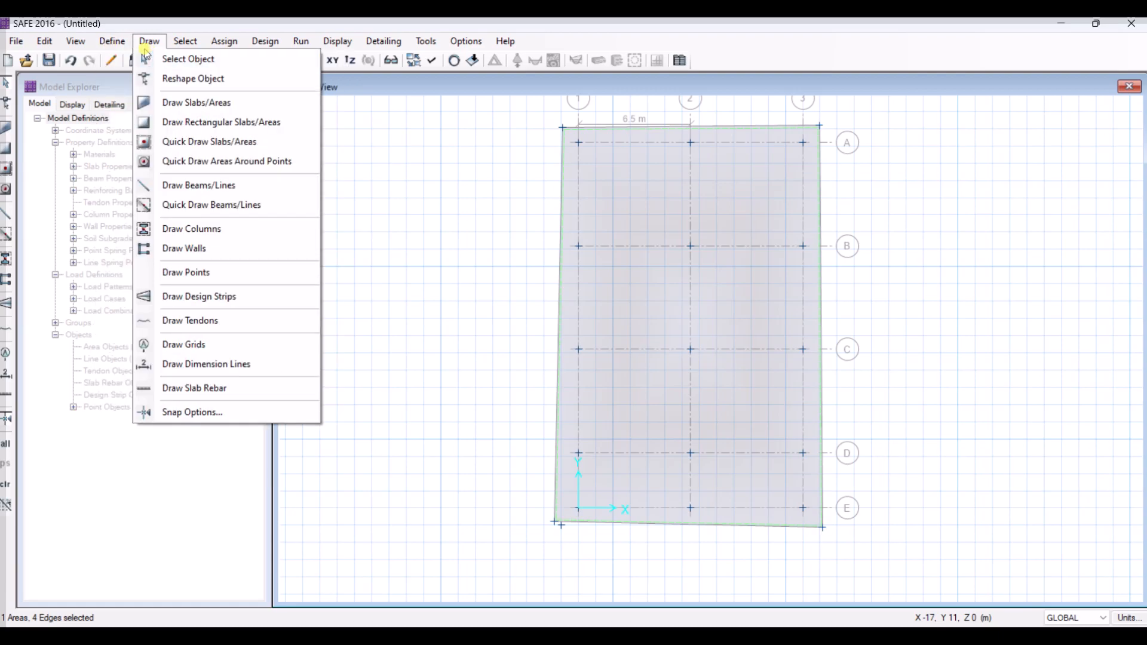
Start reshaping the MAT slab and try to move its corner near grid intersection E-1 onto the offset point.
click(200, 87)
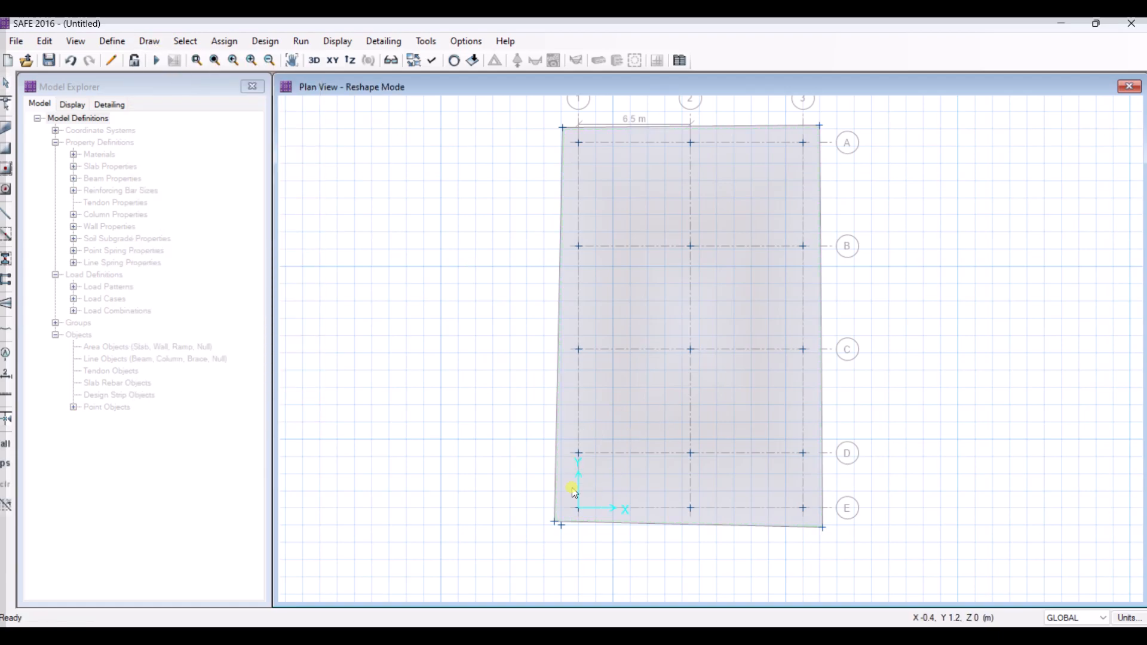
click(600, 392)
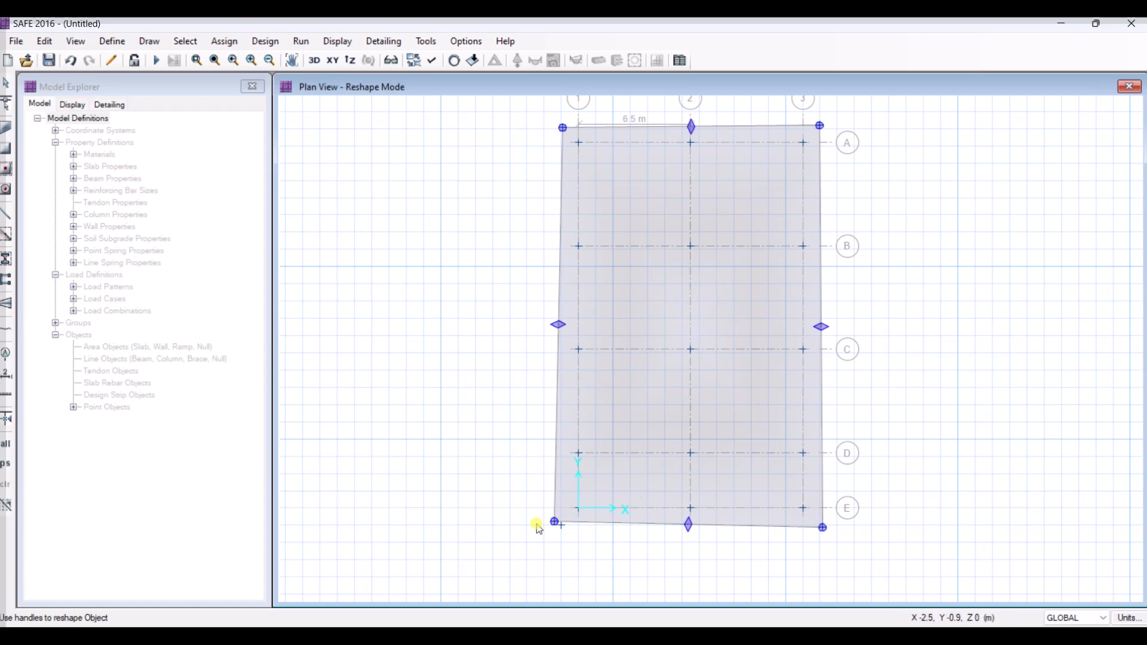
mouse_move(552, 523)
mouse_down()
mouse_move(566, 532)
mouse_move(658, 456)
mouse_move(553, 526)
mouse_move(570, 529)
mouse_move(553, 522)
mouse_move(575, 527)
mouse_move(563, 528)
mouse_up()
click(568, 534)
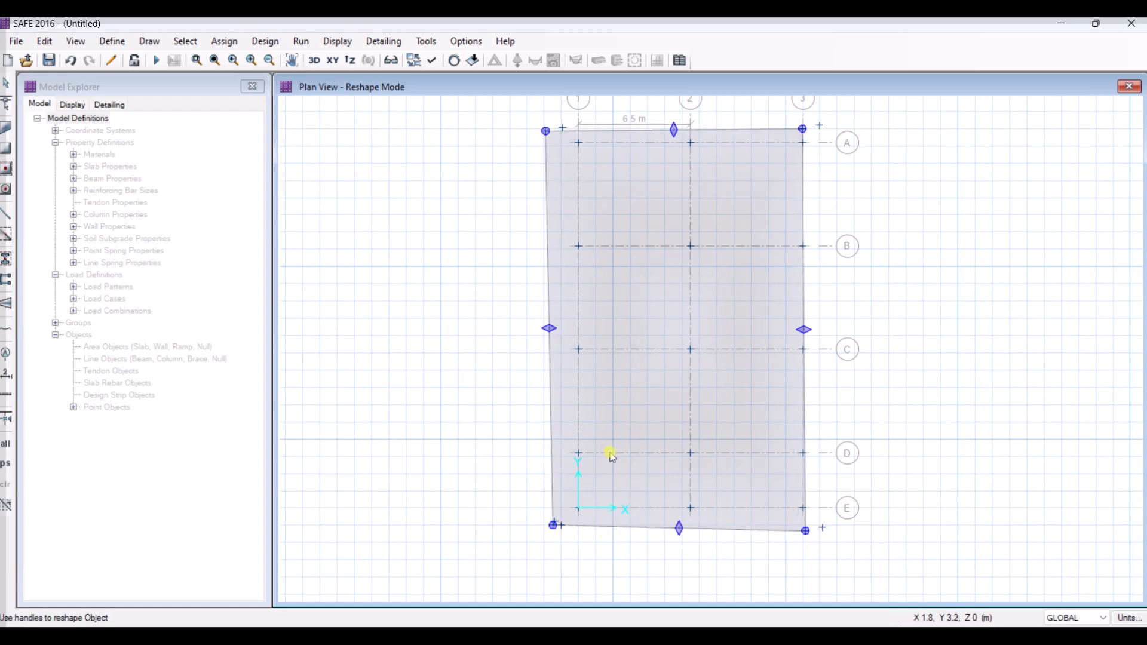
Move the slab's other three corners onto the offset points near grid intersections A-1, A-3 and E-3.
scroll(563, 542, up, 3)
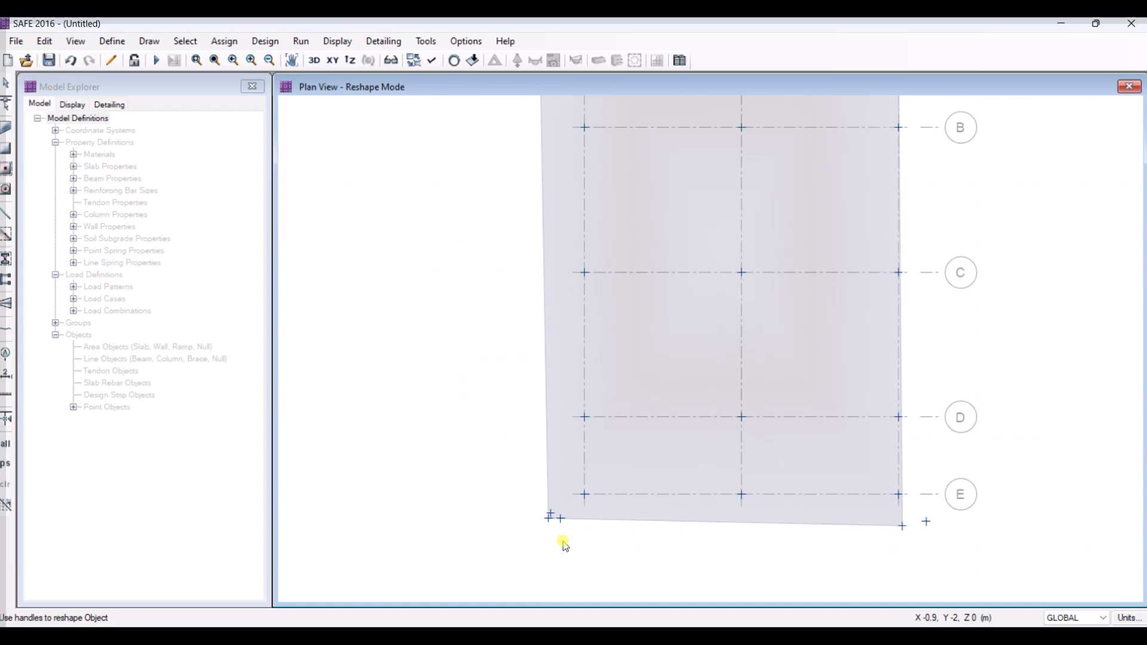
scroll(579, 537, down, 3)
drag(550, 129, 568, 128)
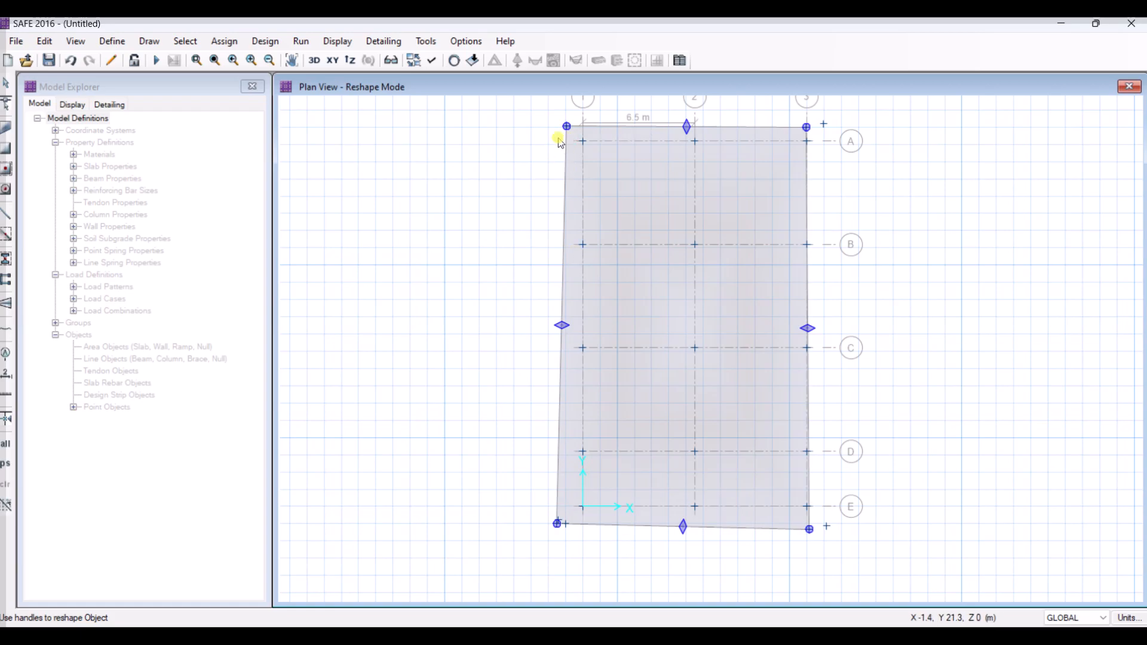
scroll(566, 130, up, 1)
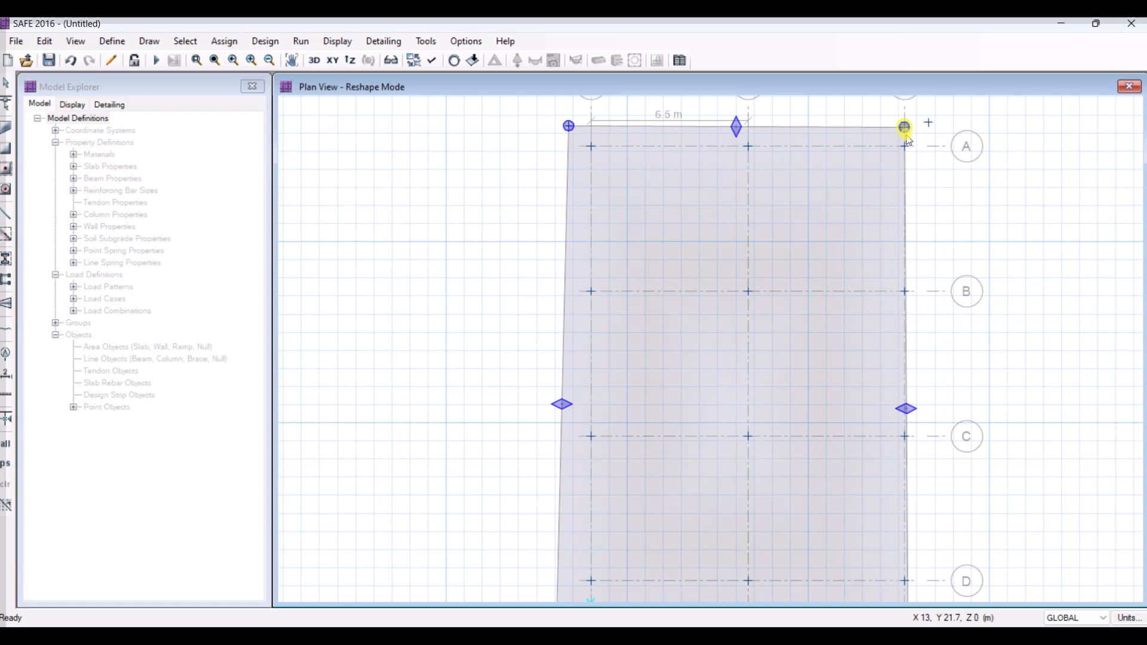
drag(908, 128, 929, 123)
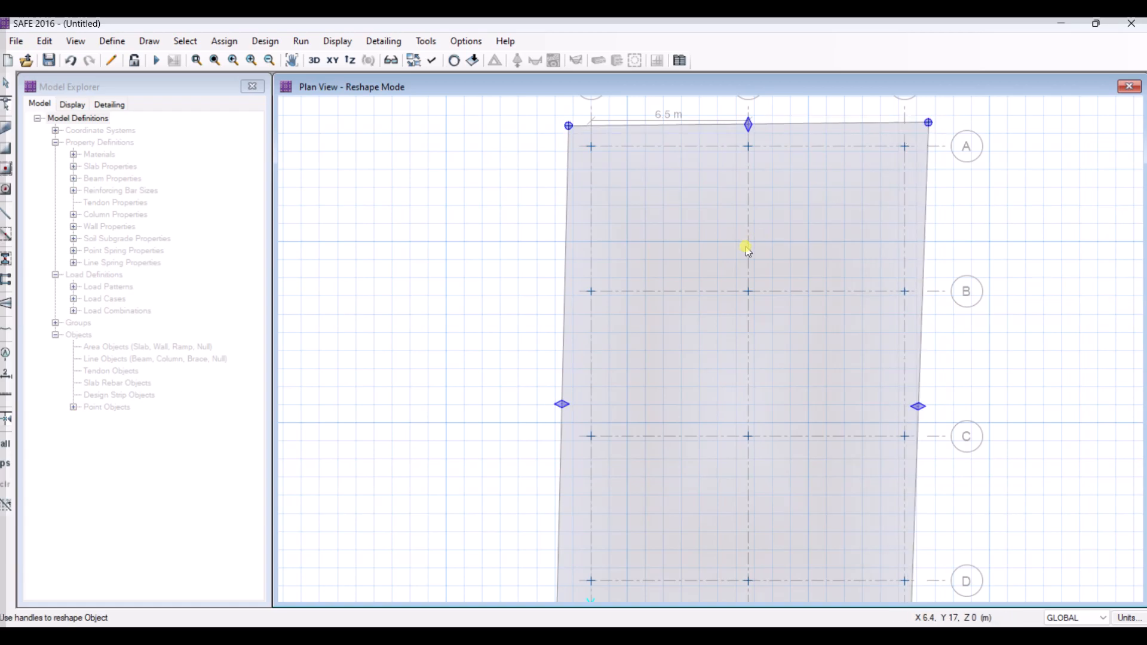
scroll(749, 251, down, 1)
drag(866, 566, 885, 563)
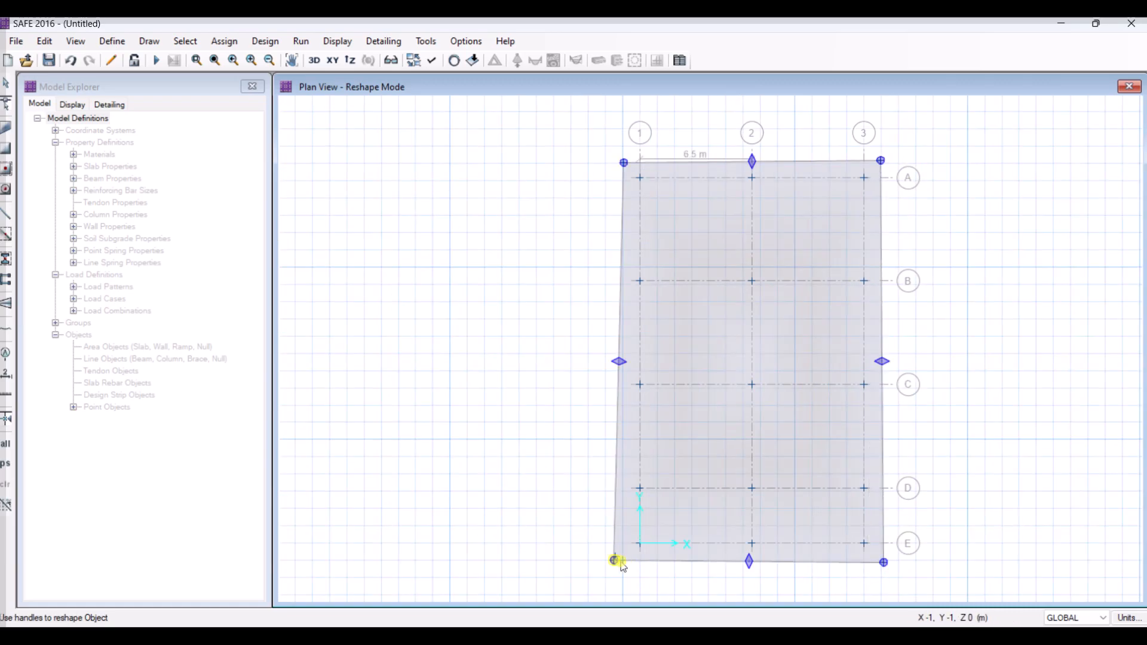
Try again to move the slab's E-1 corner onto the offset point, then leave reshape mode.
drag(615, 560, 620, 564)
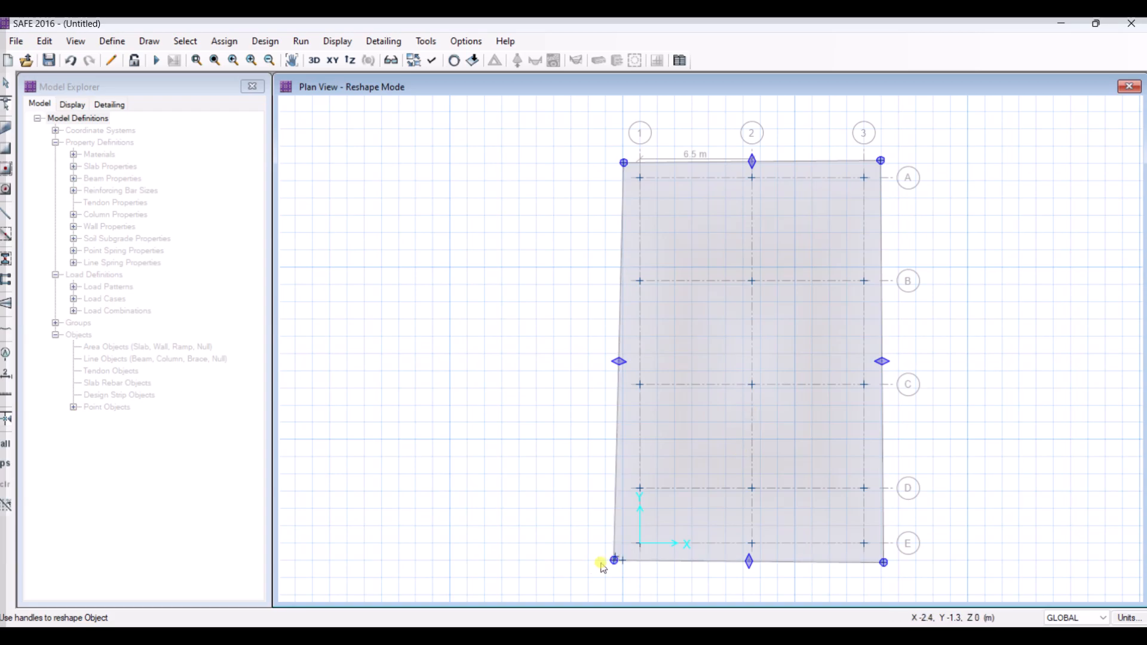
click(616, 560)
drag(621, 563, 629, 564)
key(Escape)
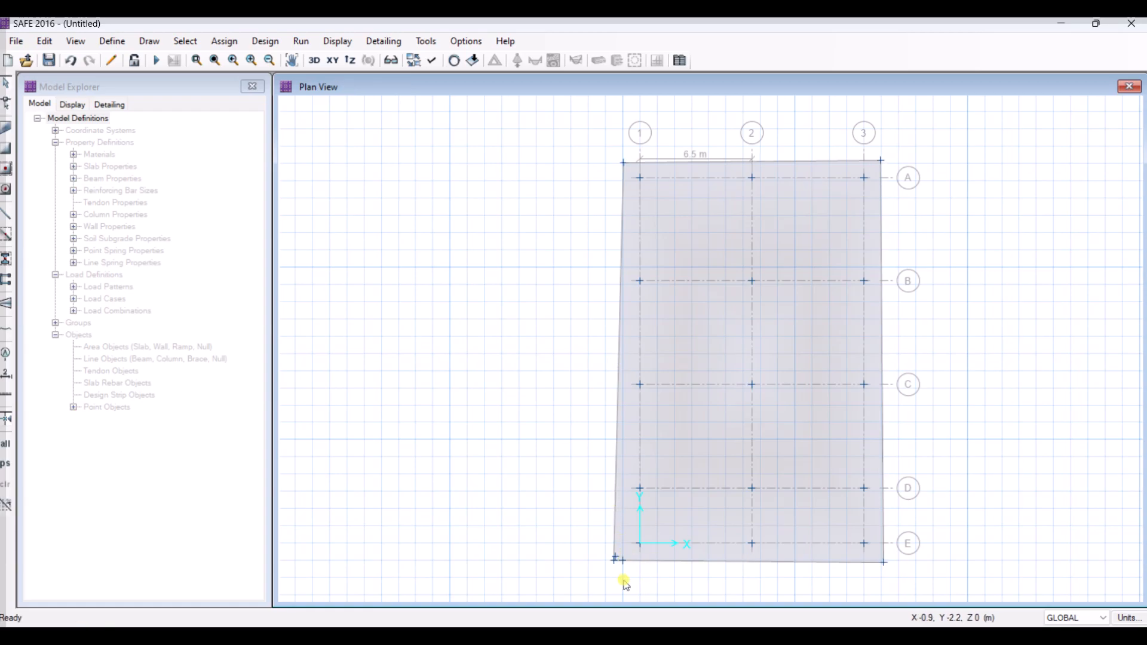
Pick out the points crowded at the slab corner near E-1, remove the stray one, and select the slab.
click(629, 497)
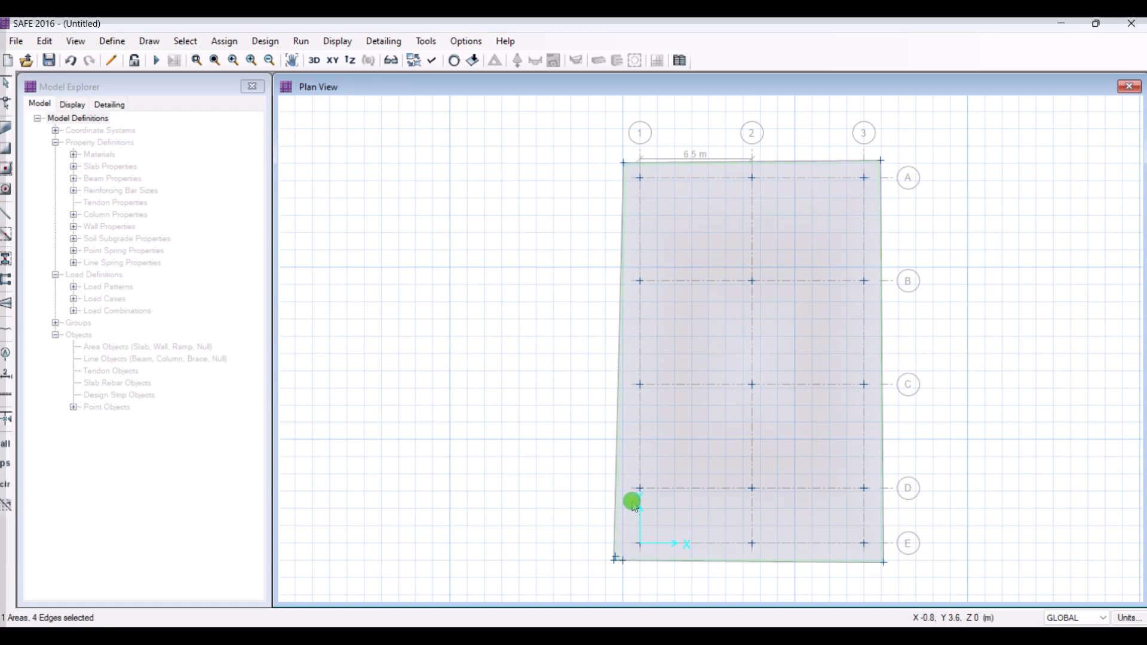
click(616, 559)
click(524, 495)
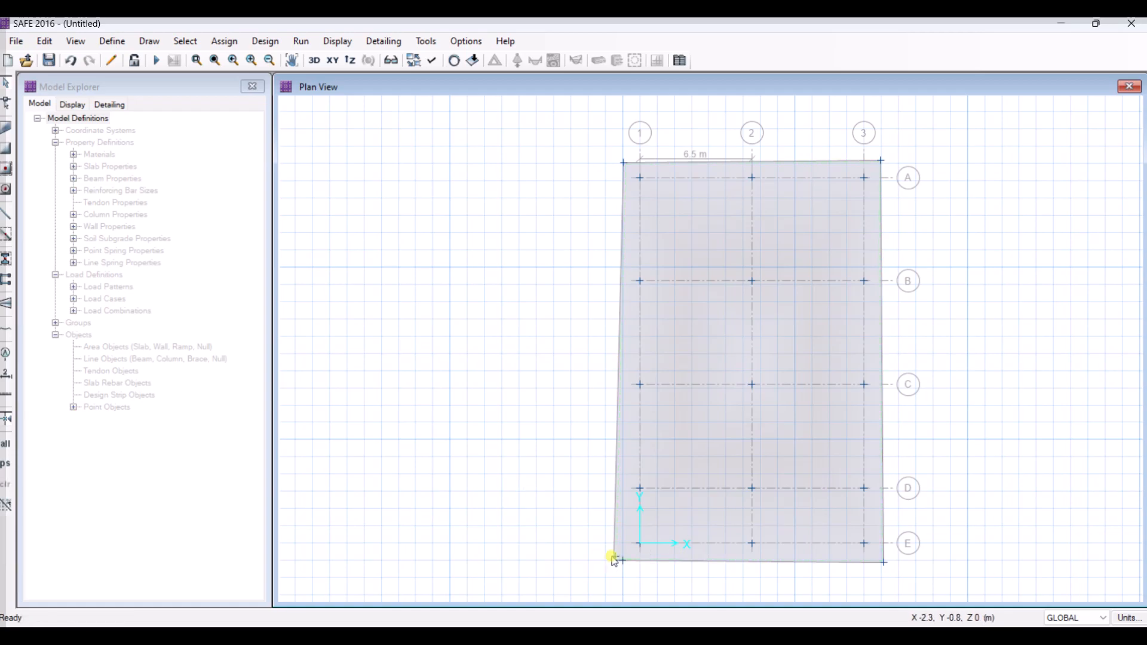
click(618, 560)
click(622, 560)
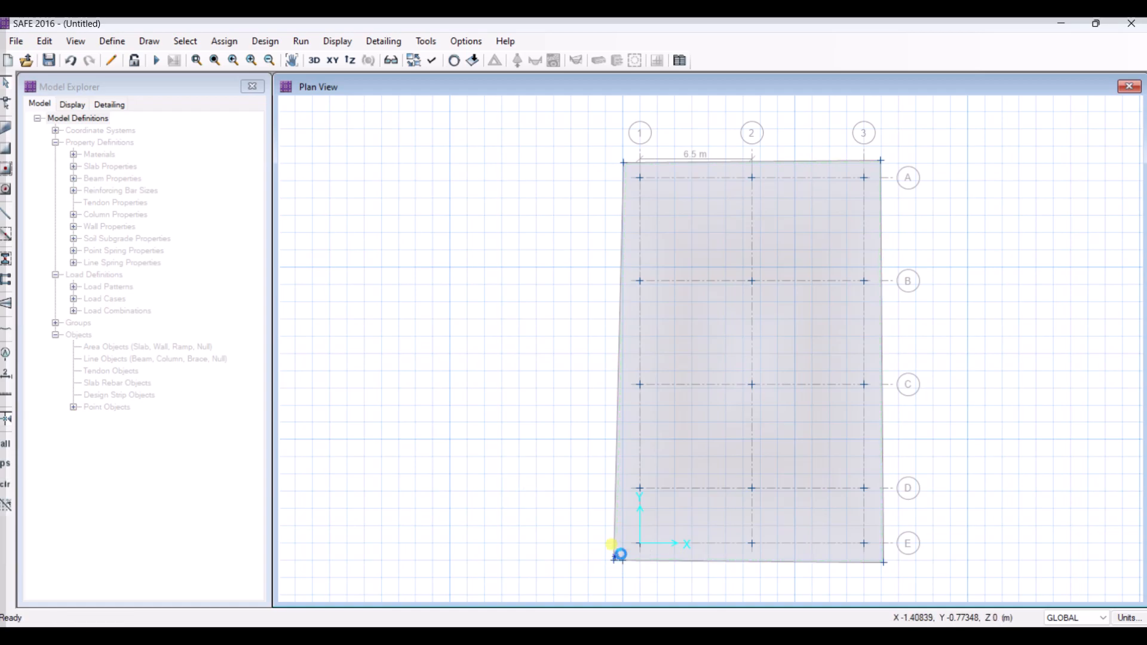
click(617, 561)
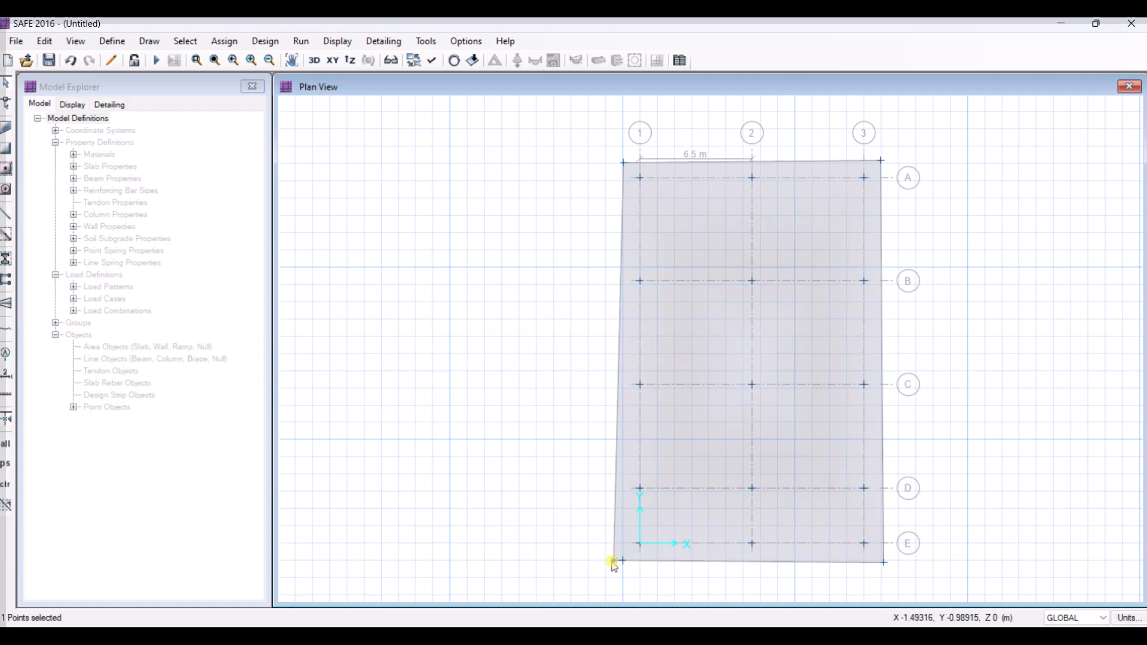
click(615, 560)
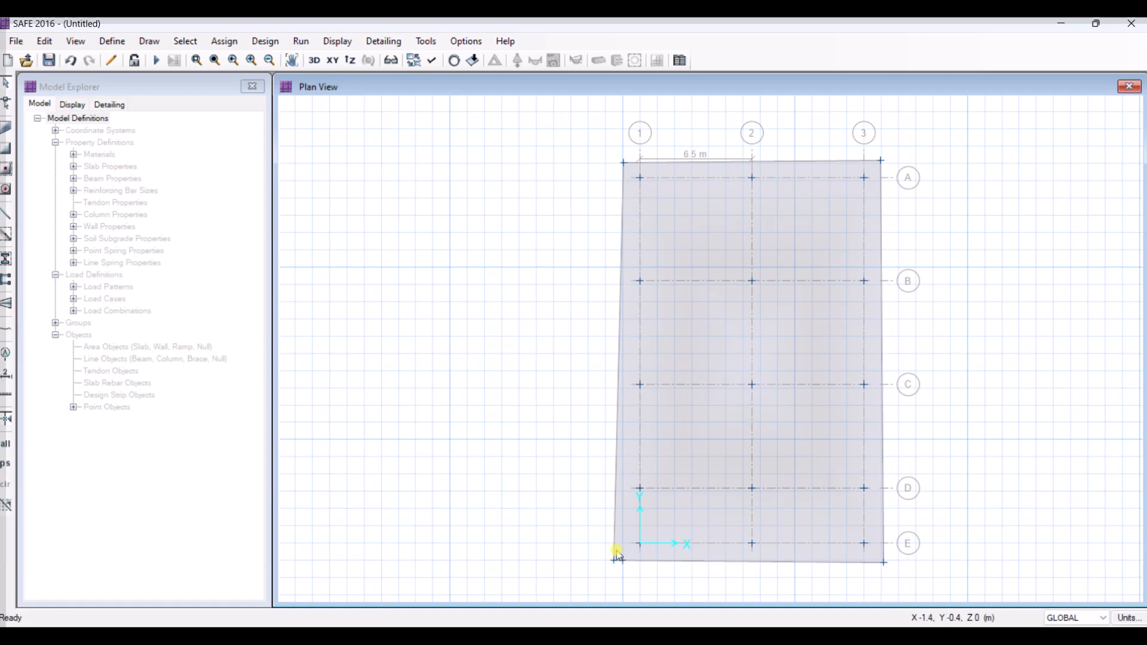
click(614, 560)
click(607, 550)
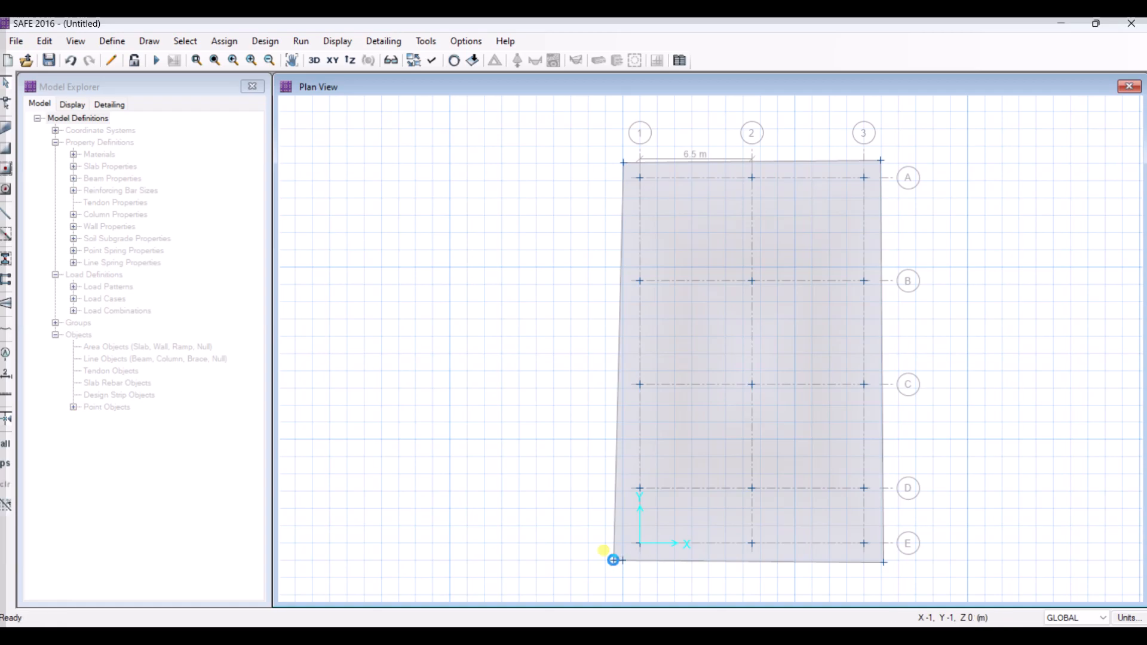
click(611, 561)
click(604, 551)
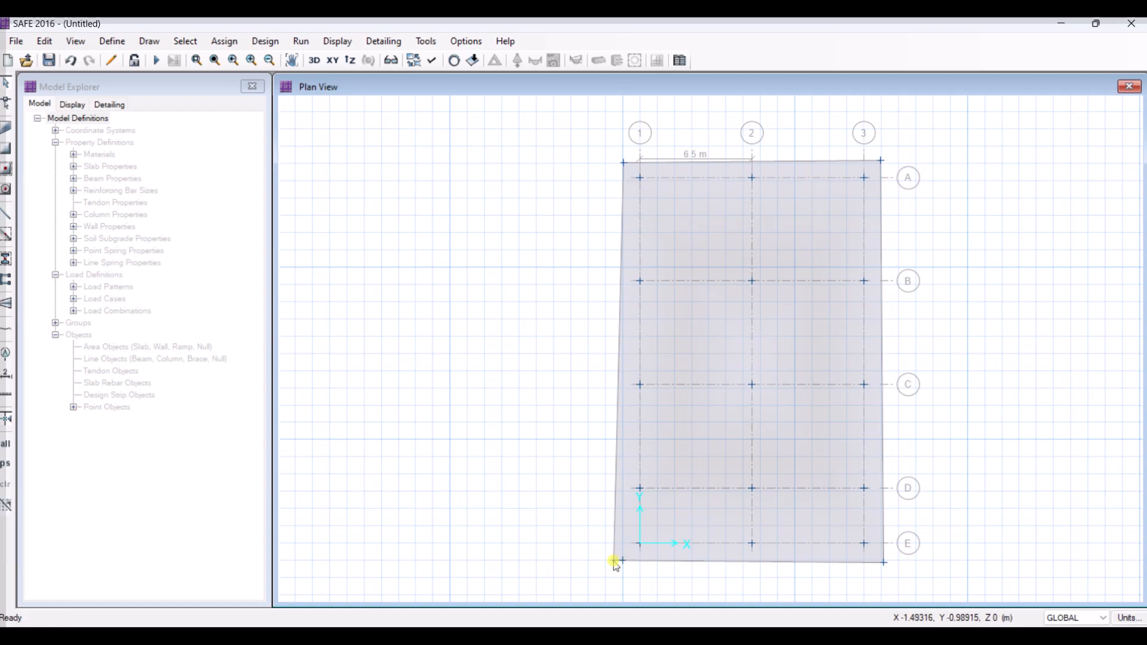
click(616, 561)
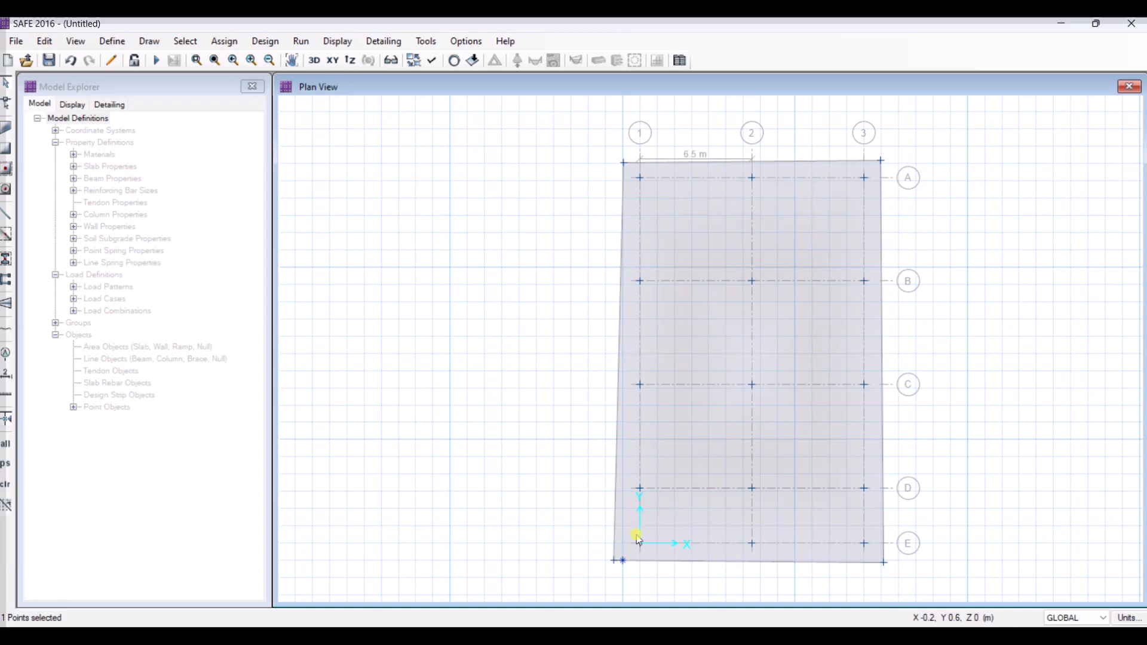
click(624, 537)
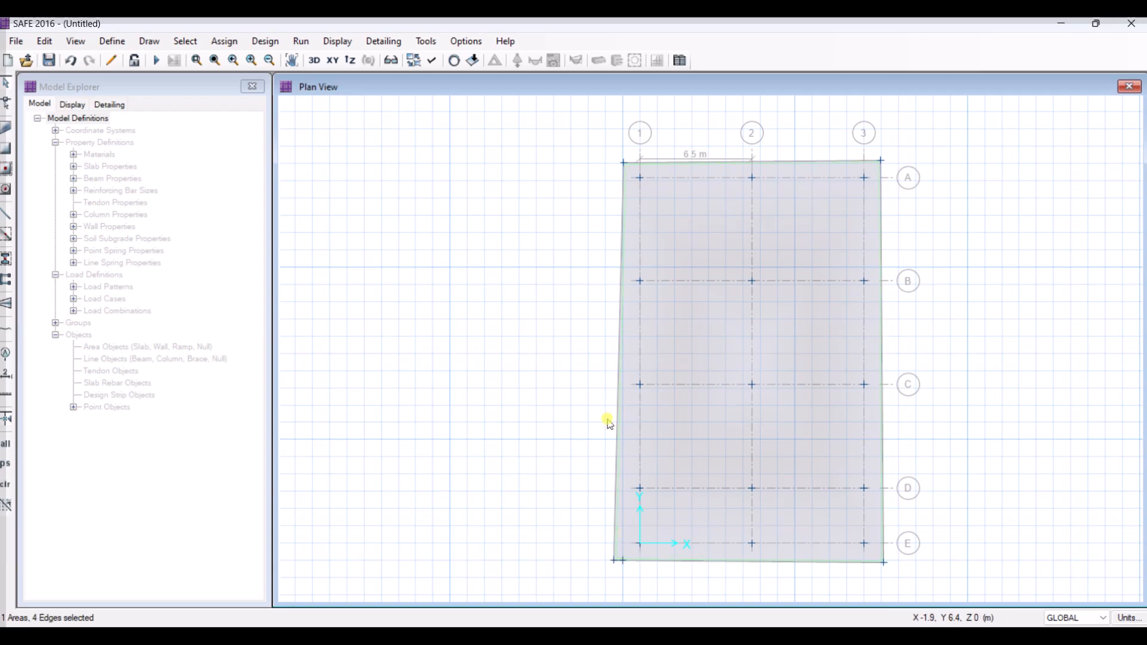
click(149, 42)
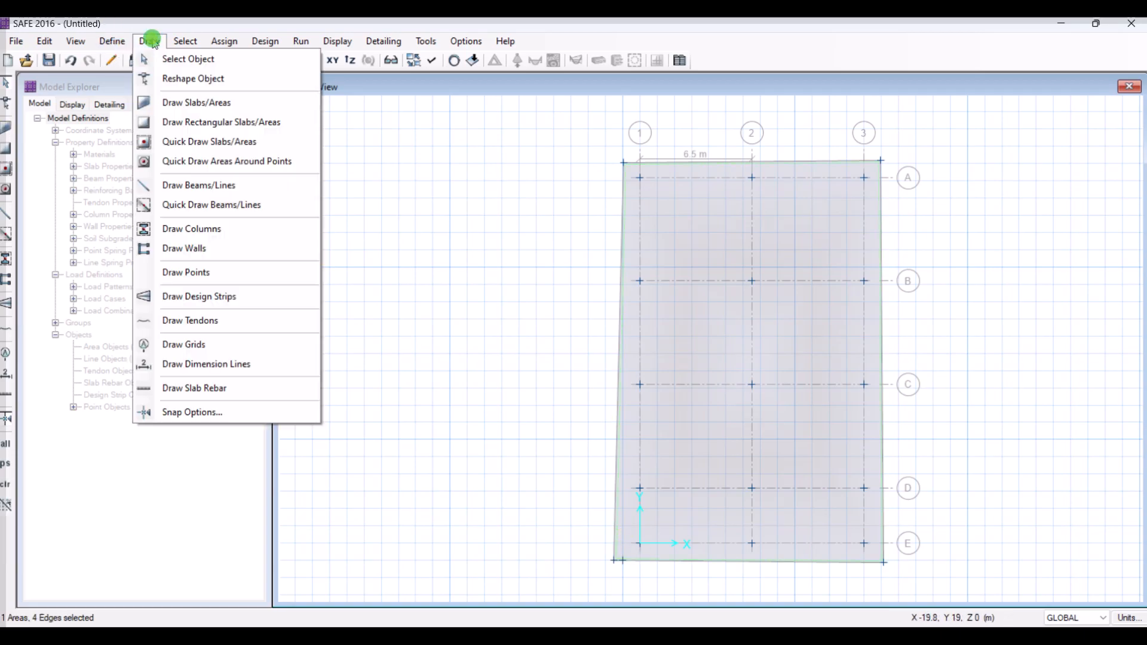
click(189, 103)
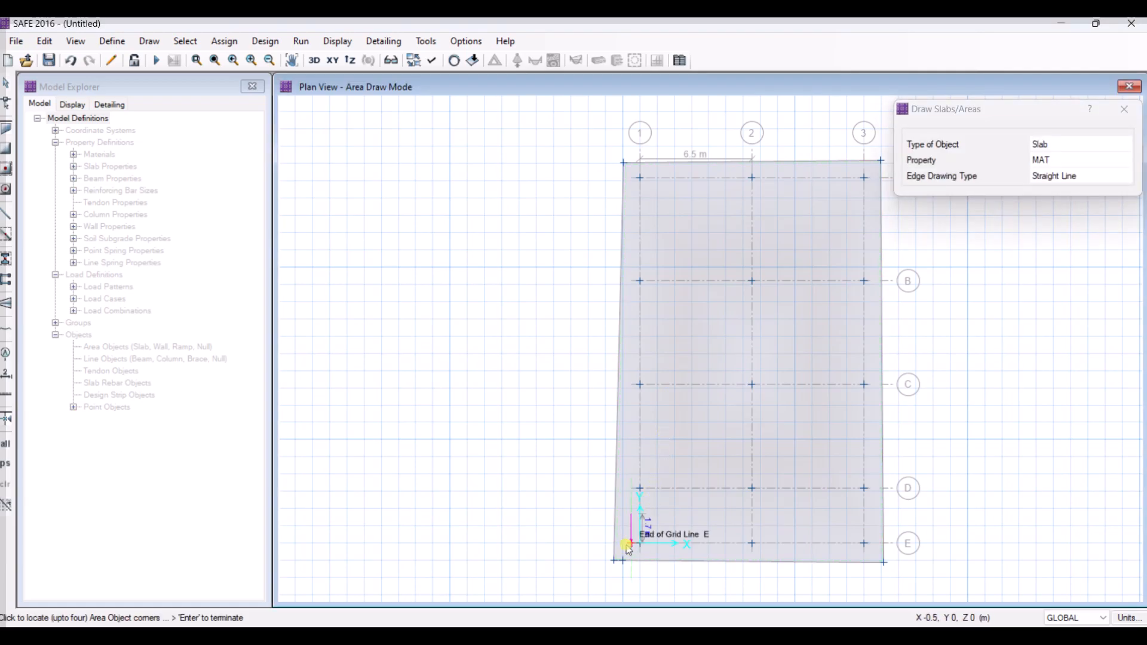
click(627, 547)
key(Escape)
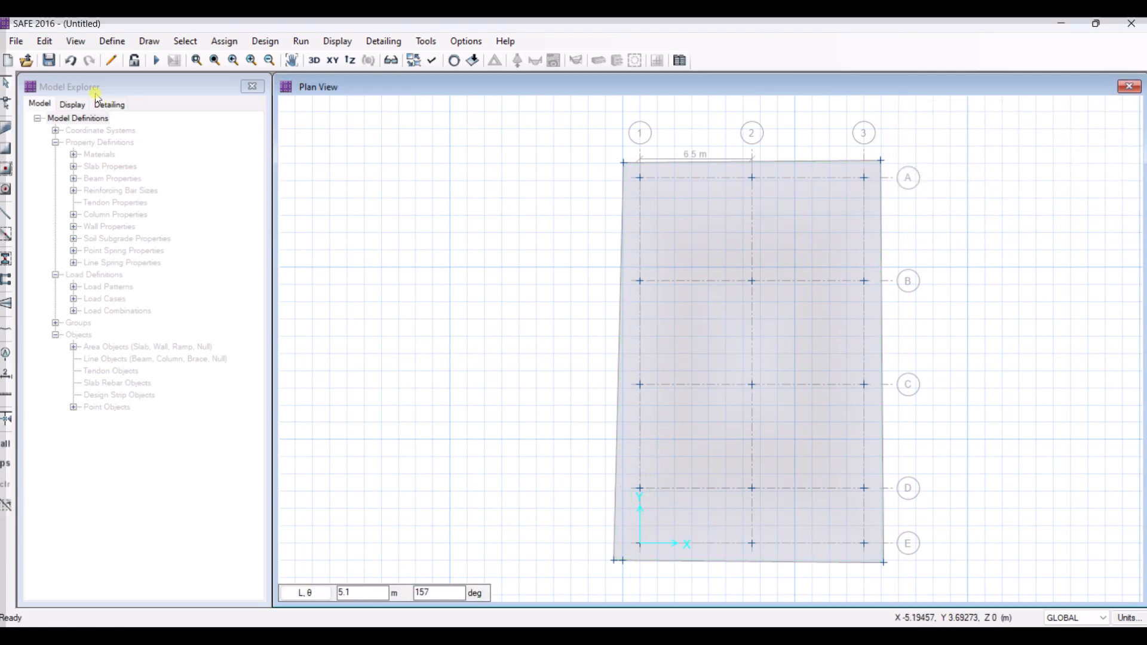
Reshape the slab by moving its grid-1 edge outward and placing that edge's corners on the offset points near E-1 and A-1.
click(150, 41)
click(169, 77)
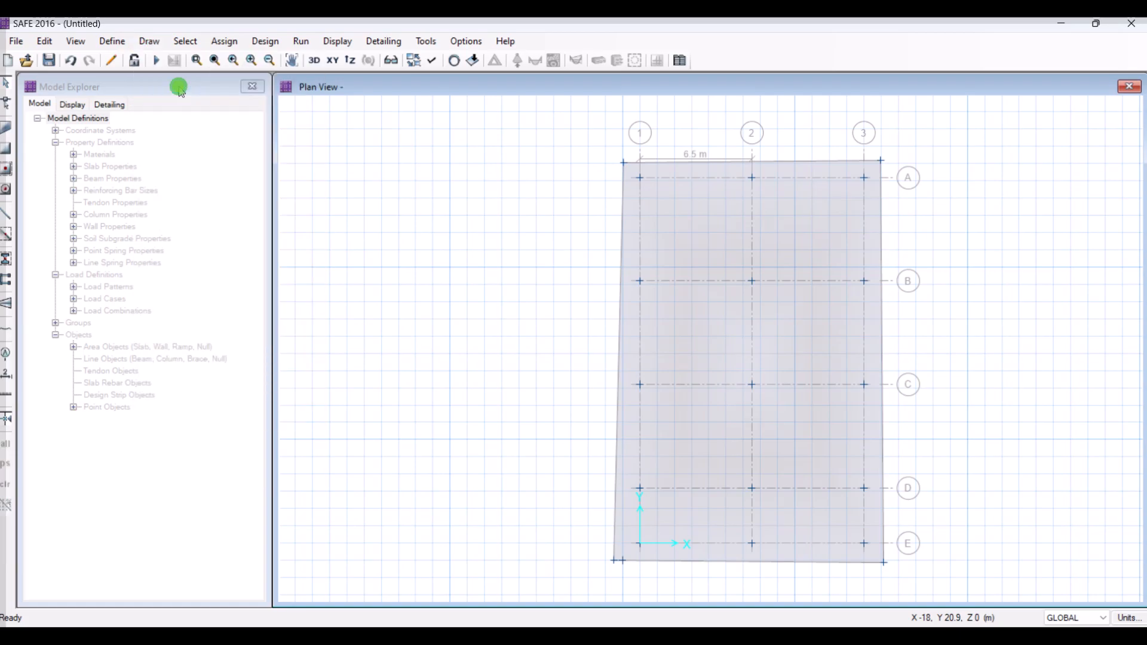
click(651, 427)
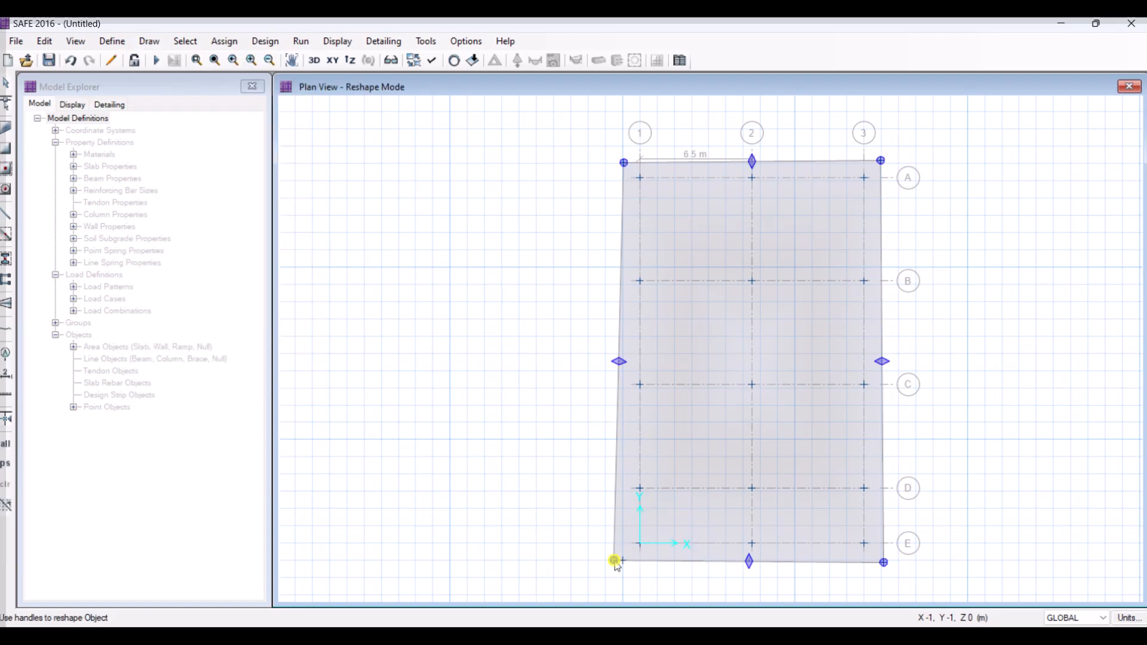
drag(613, 560, 622, 560)
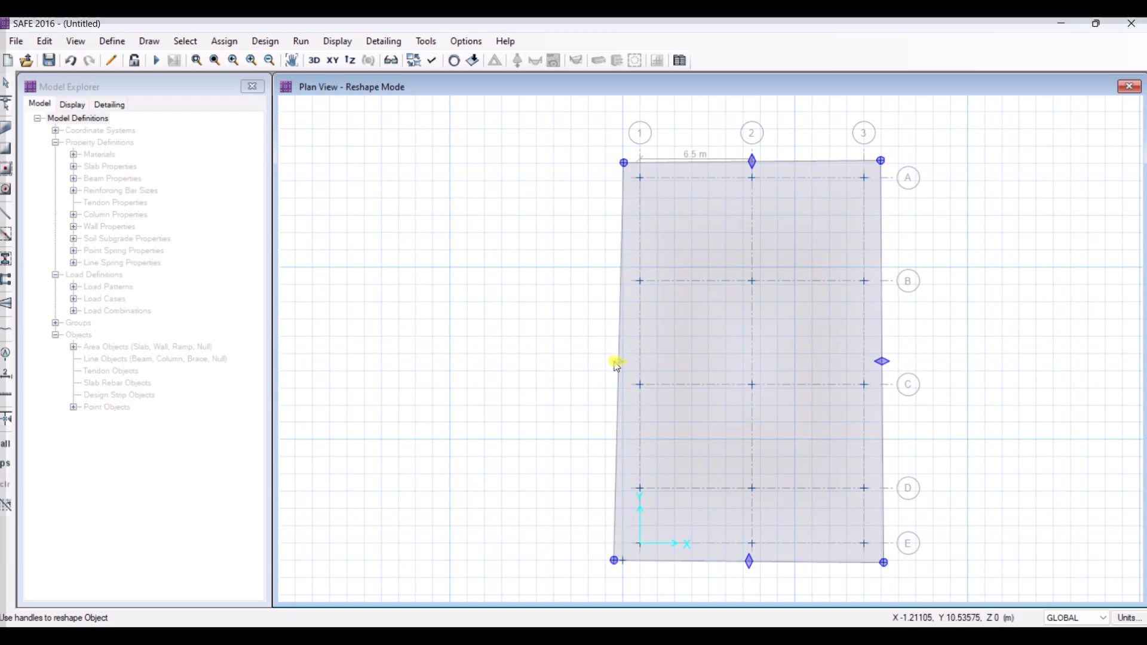
drag(619, 363, 578, 362)
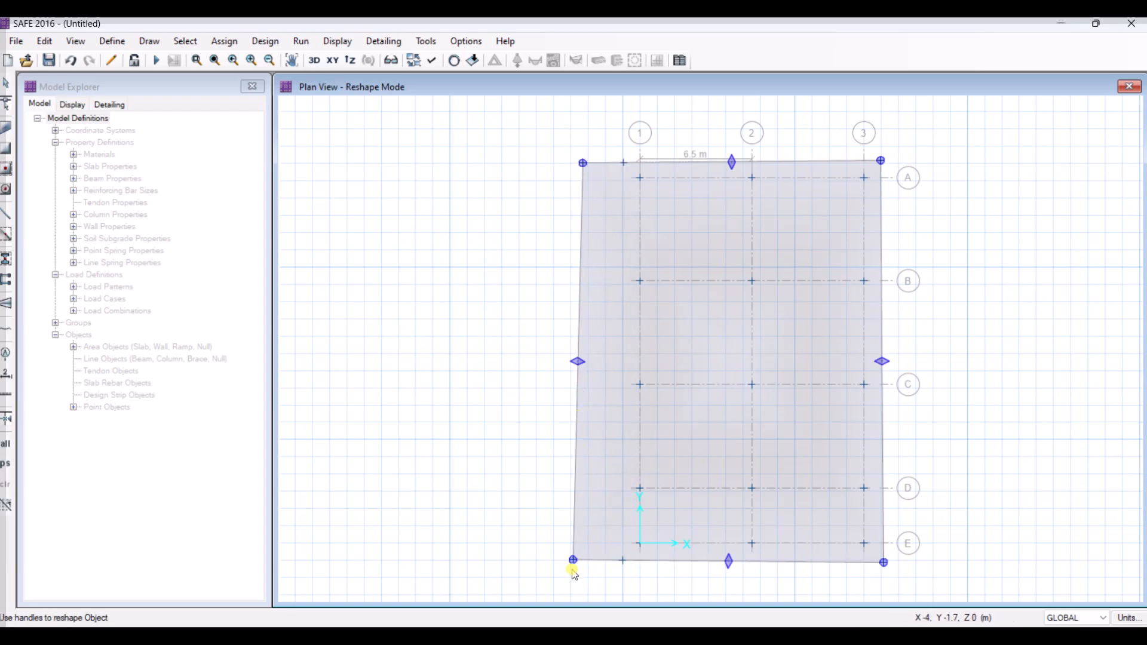
drag(575, 562, 623, 561)
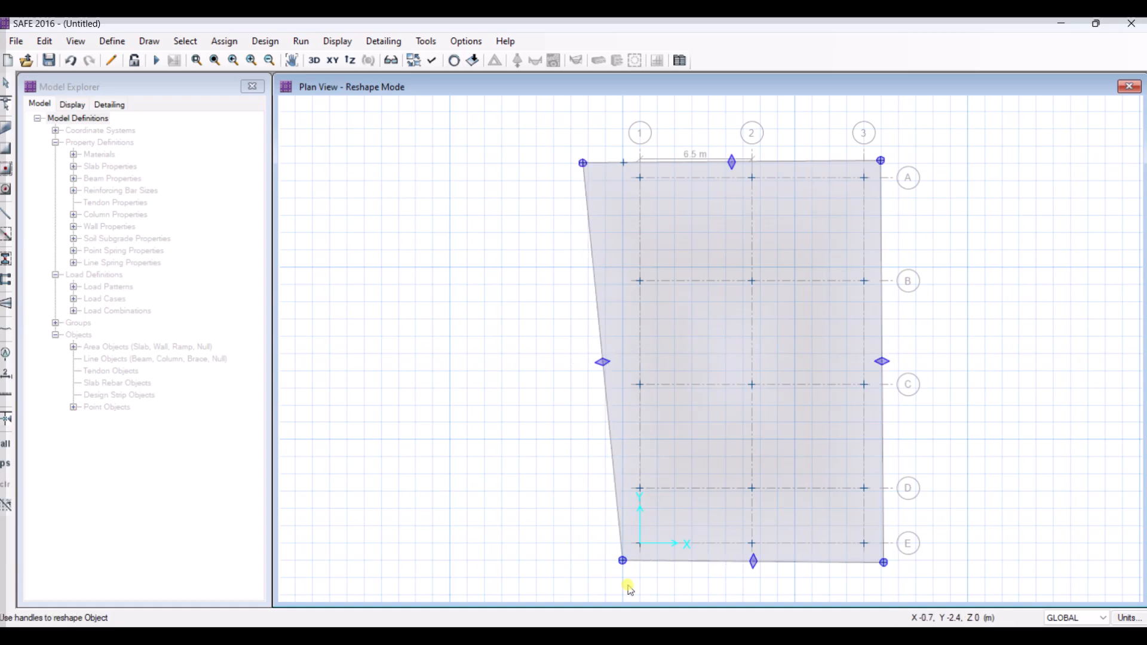
drag(584, 162, 623, 167)
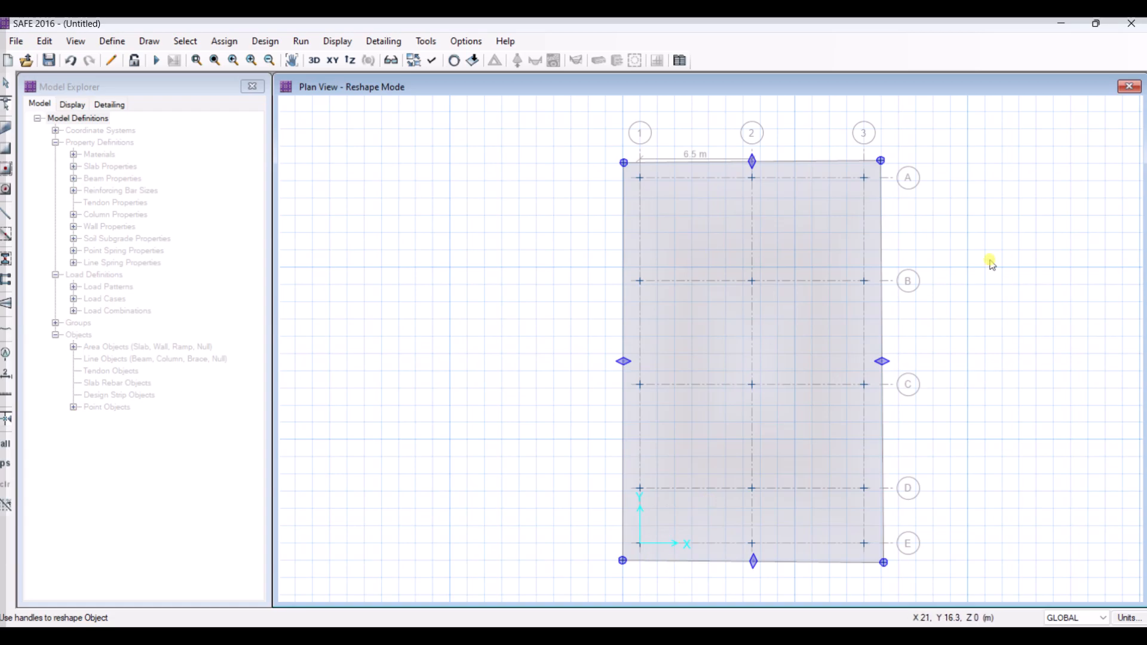
key(Escape)
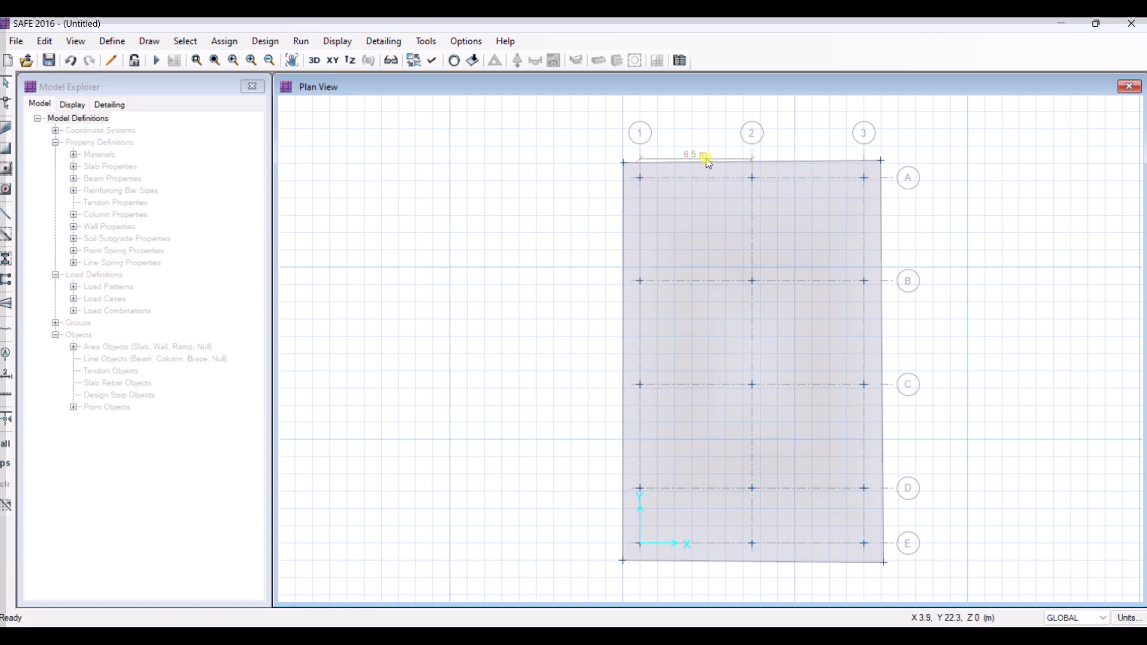
Delete the dimension line between grids 1 and 2 beyond the slab's grid-A edge.
click(707, 158)
key(Delete)
middle_drag(755, 403, 709, 389)
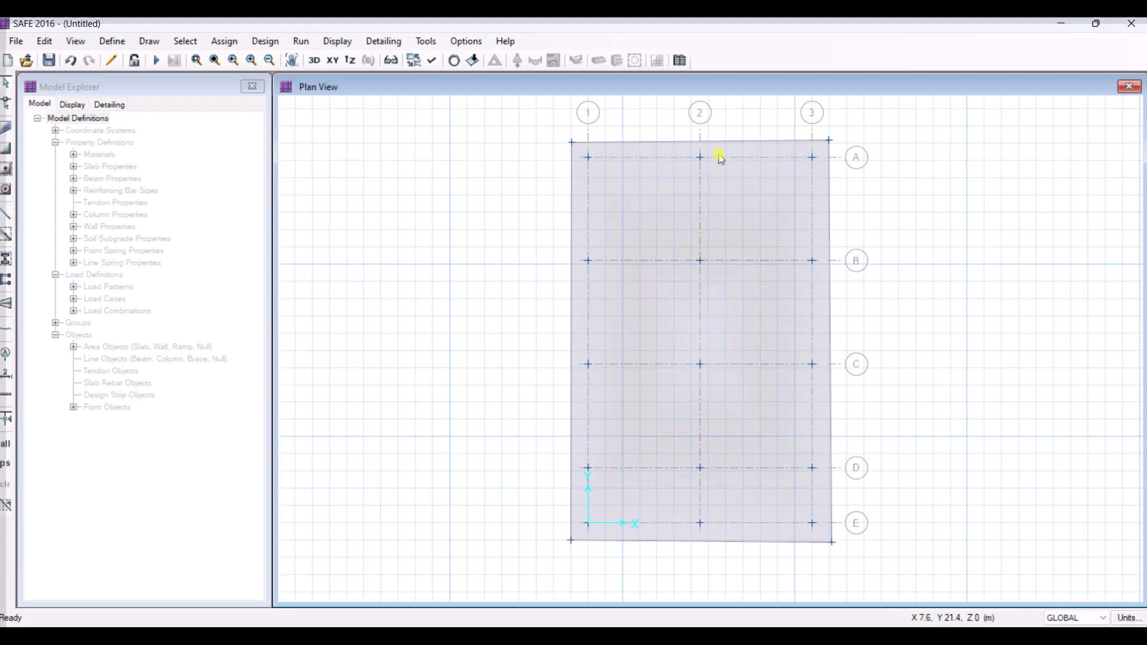
Assign the SOIL1 soil subgrade property to the mat slab and view the soil support in 3D.
click(756, 241)
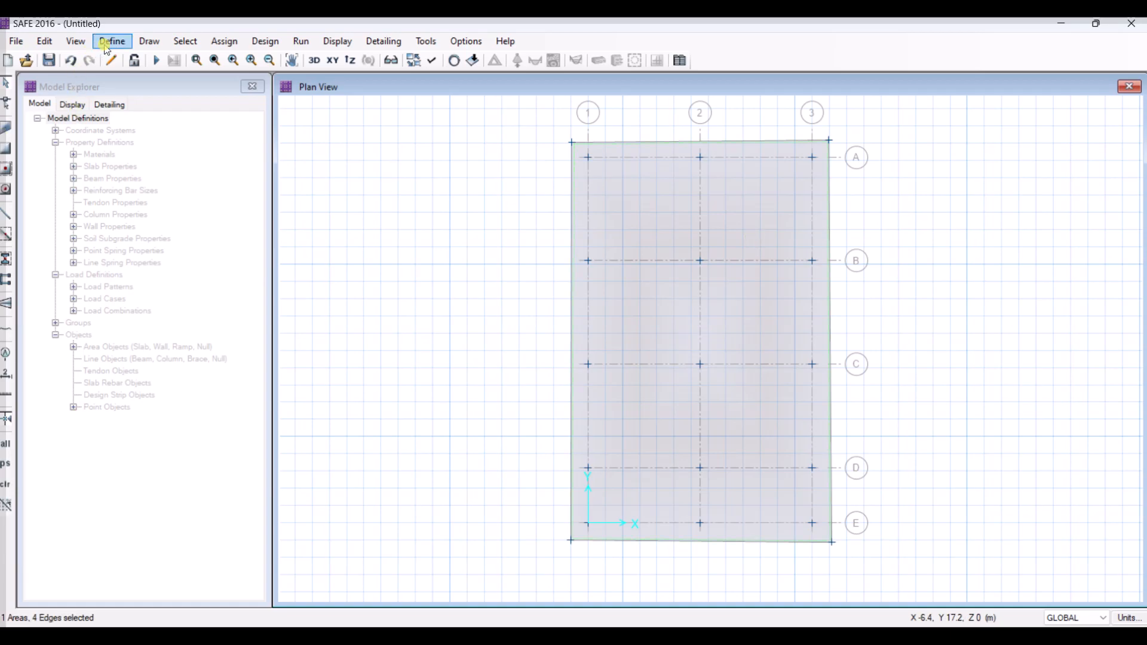
click(225, 40)
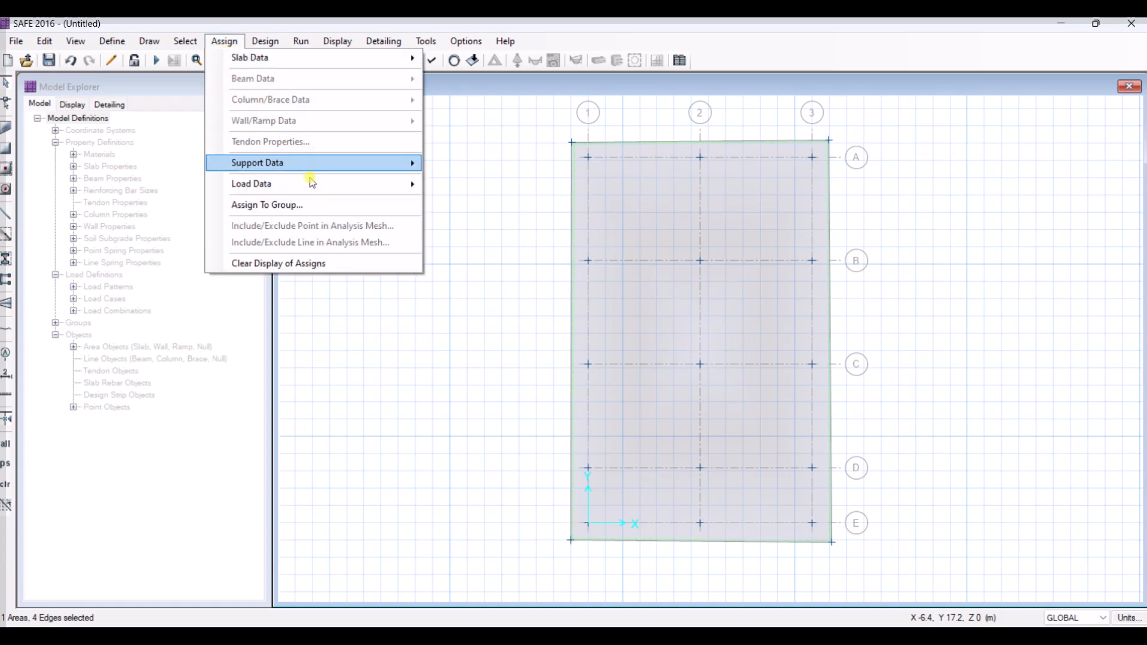
mouse_move(355, 164)
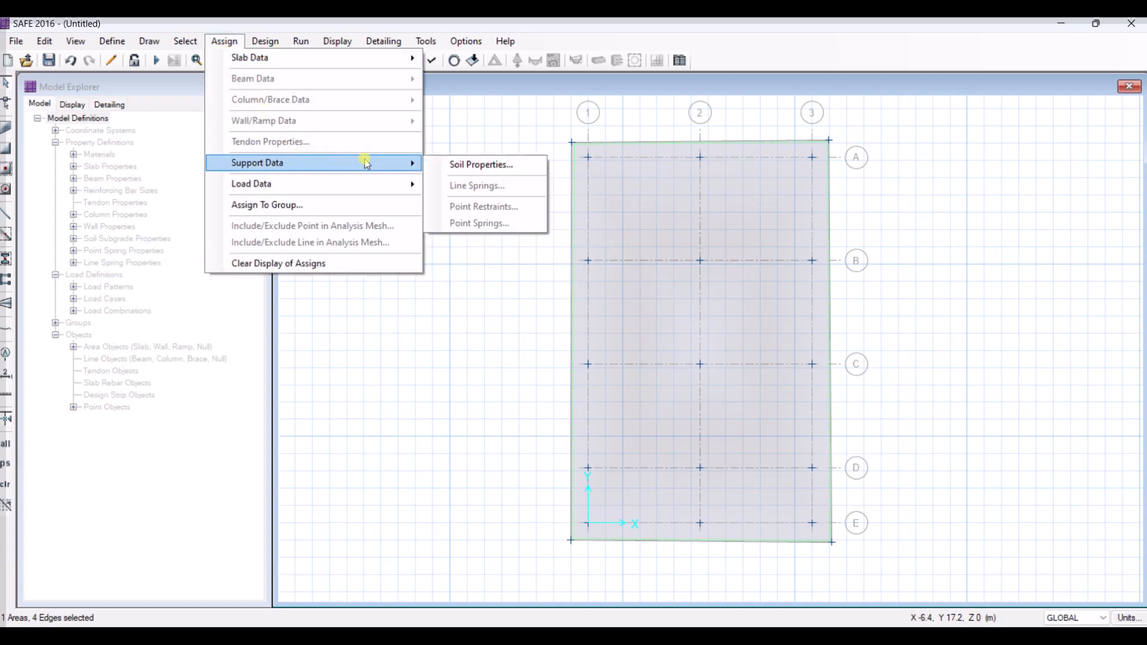
click(458, 165)
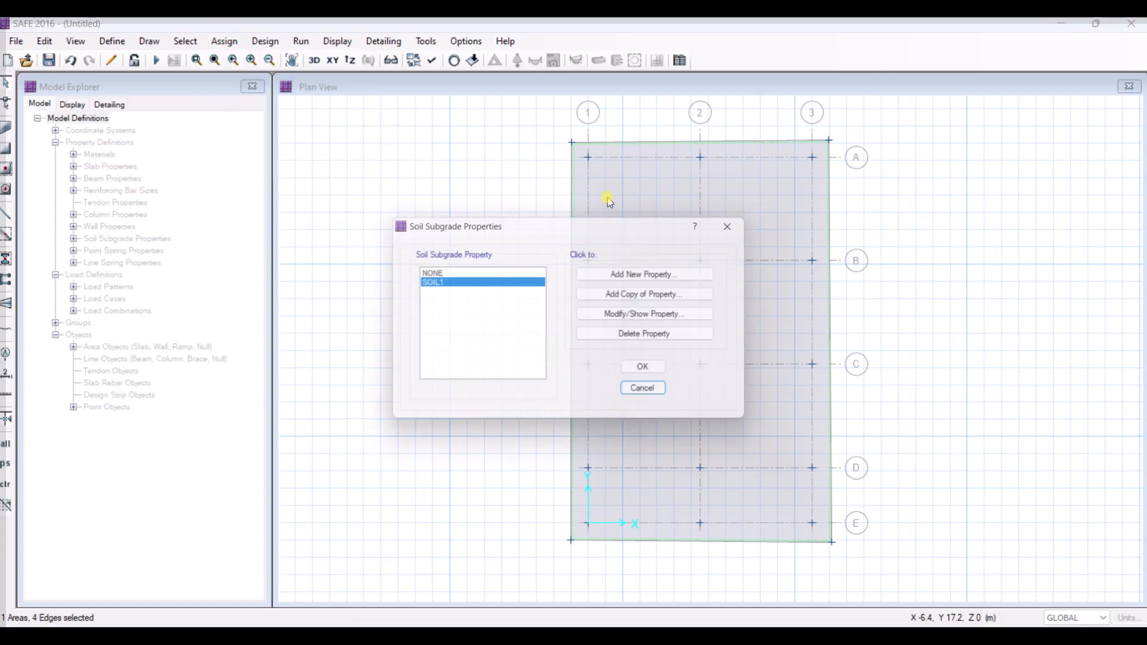
click(502, 283)
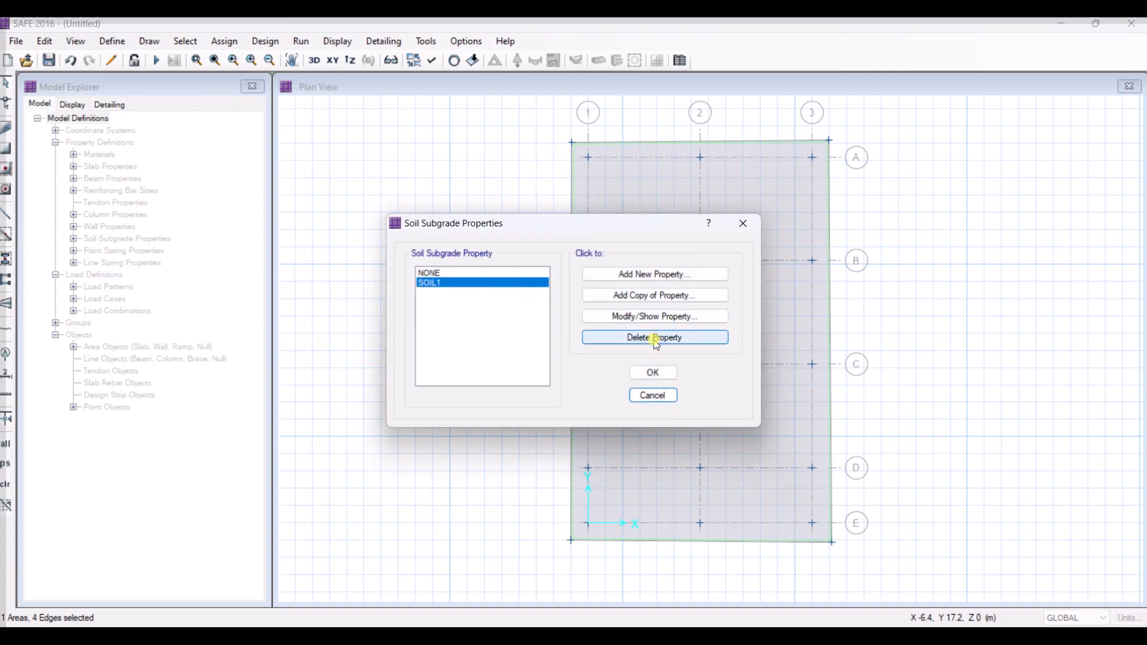
click(651, 380)
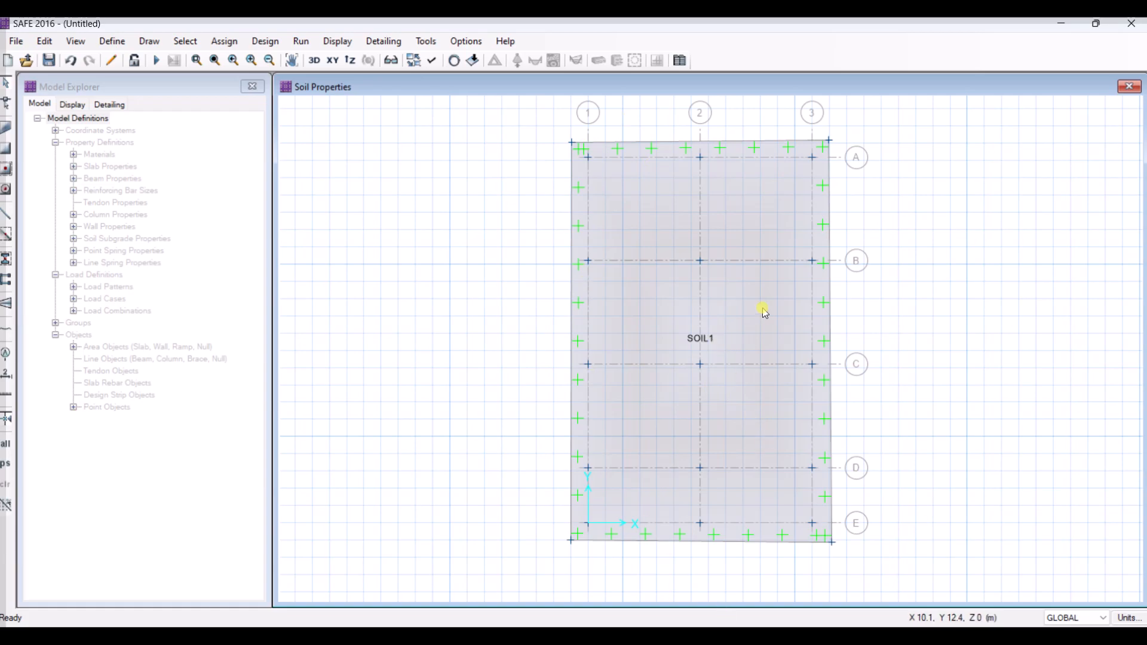
click(316, 62)
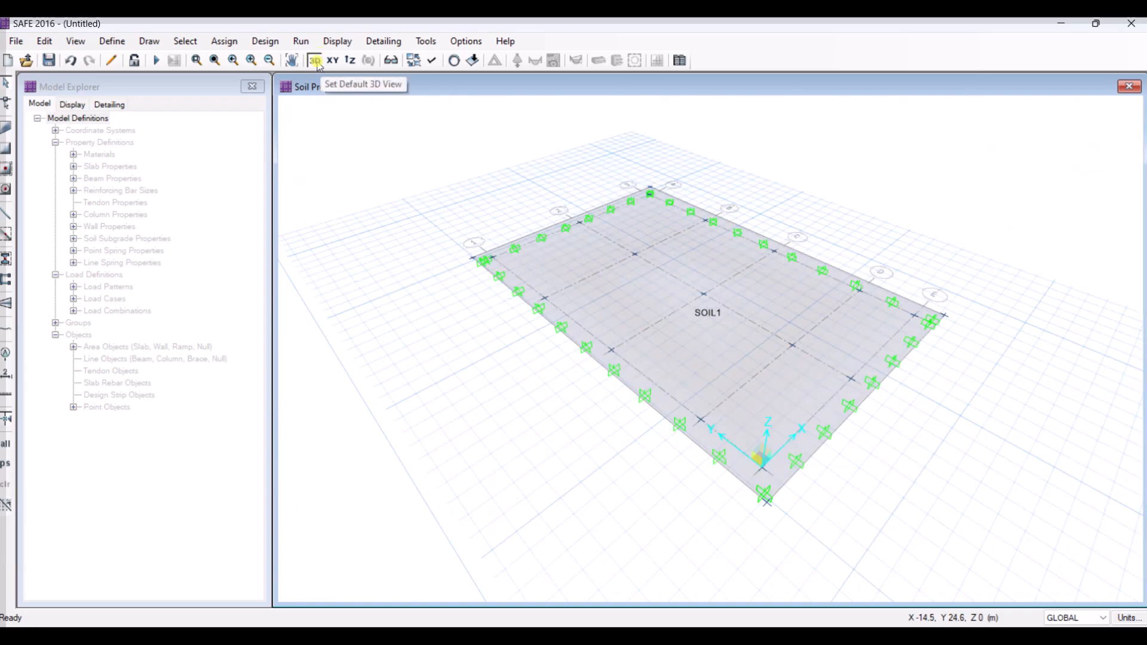
scroll(723, 430, up, 3)
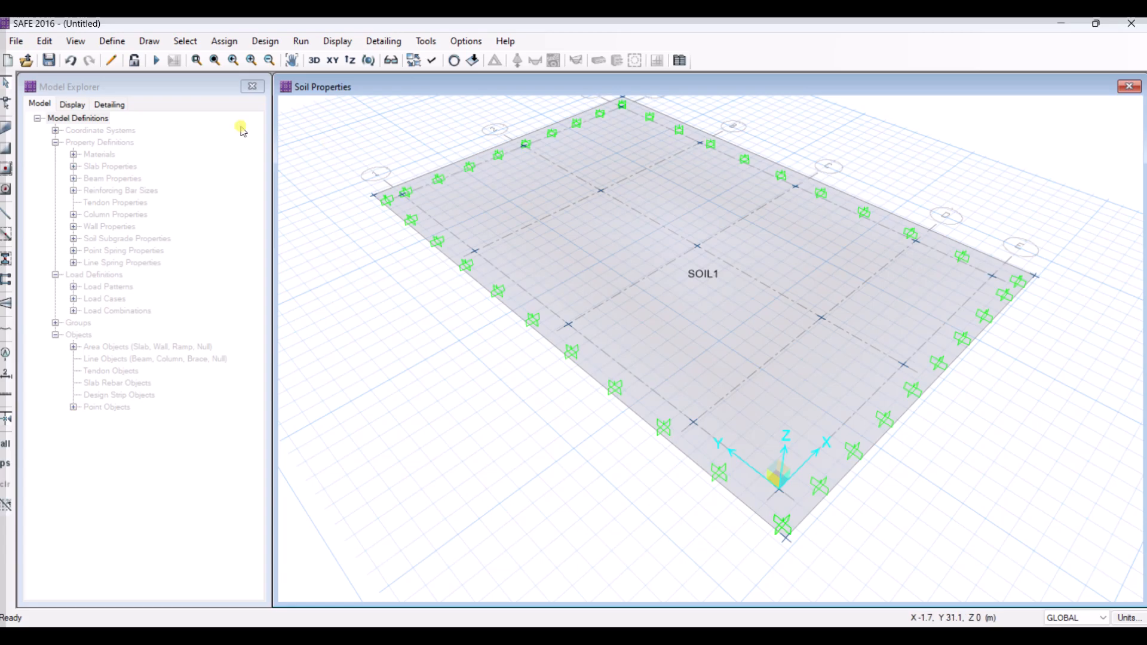
Review the load factors and design selection of the second load combination, DStlS2.
click(113, 40)
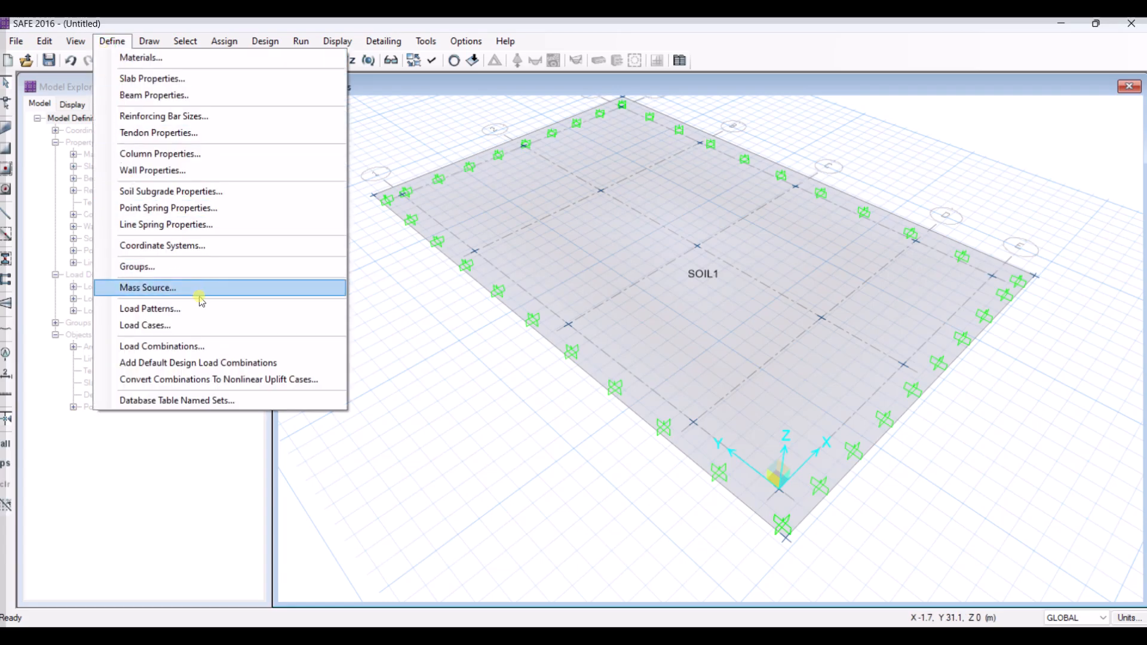
click(204, 346)
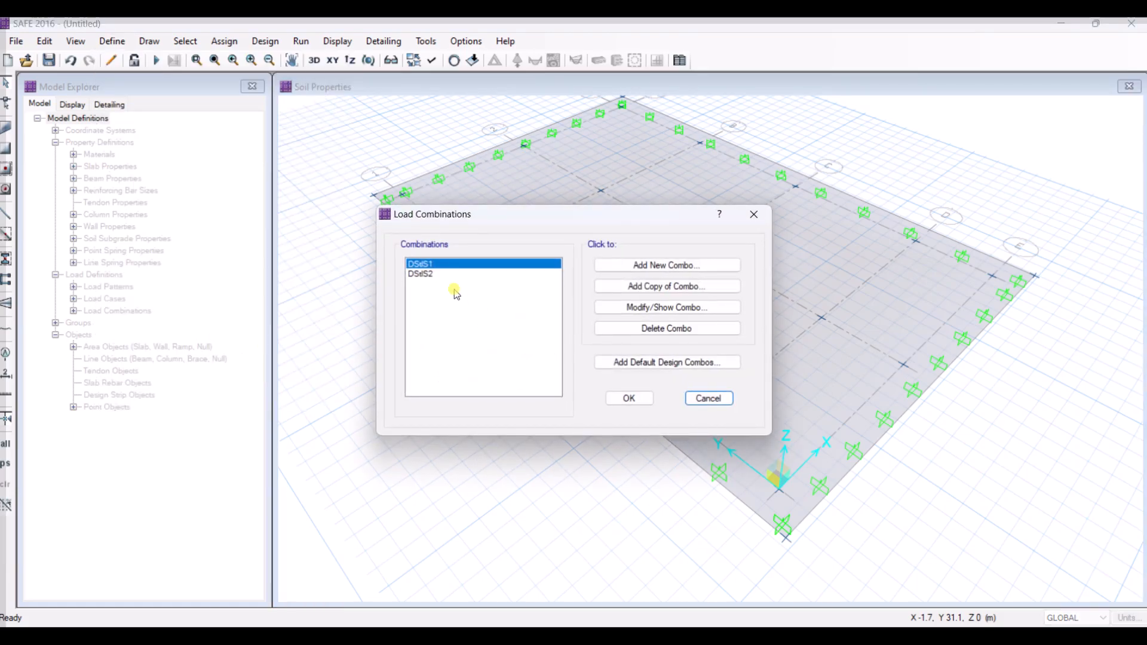
click(433, 274)
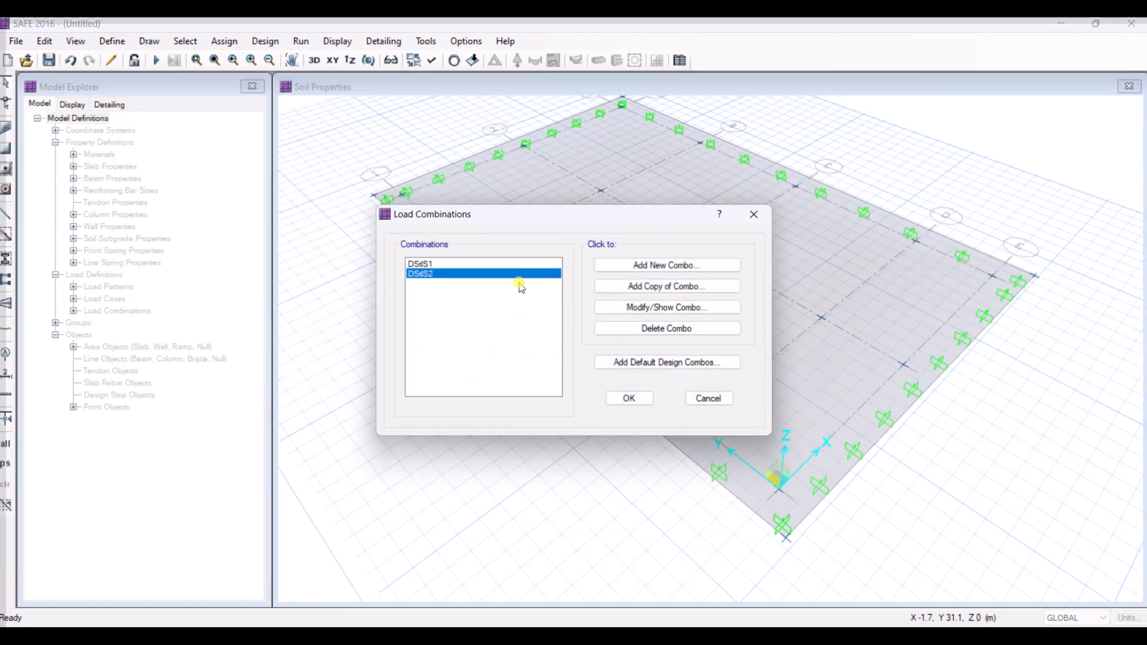
click(670, 307)
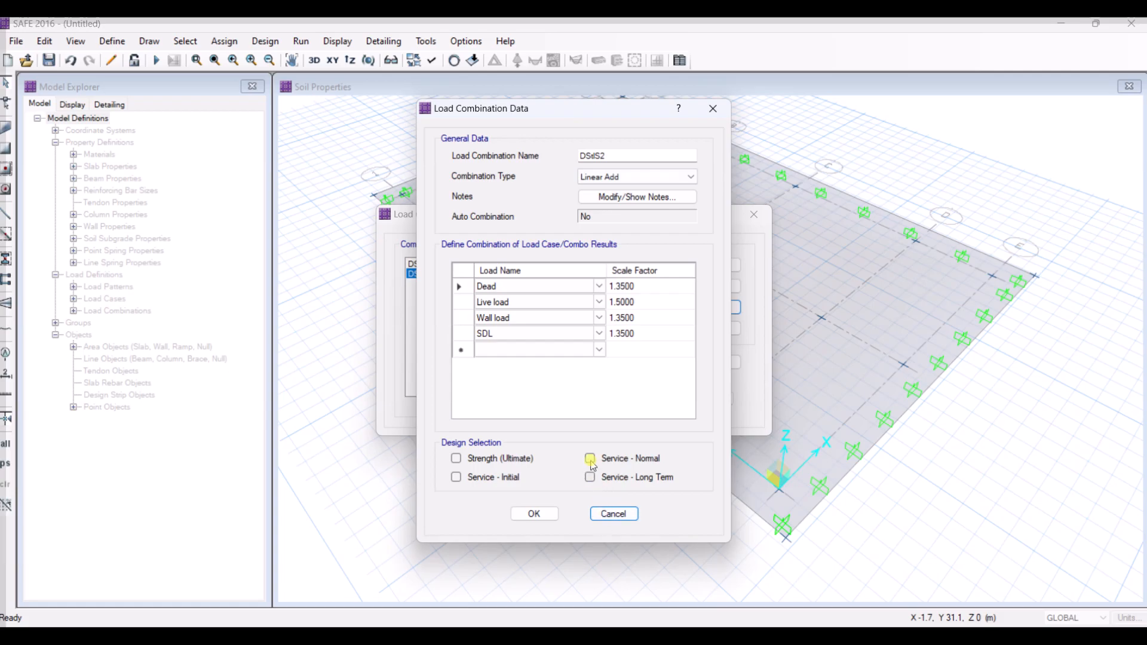
click(534, 515)
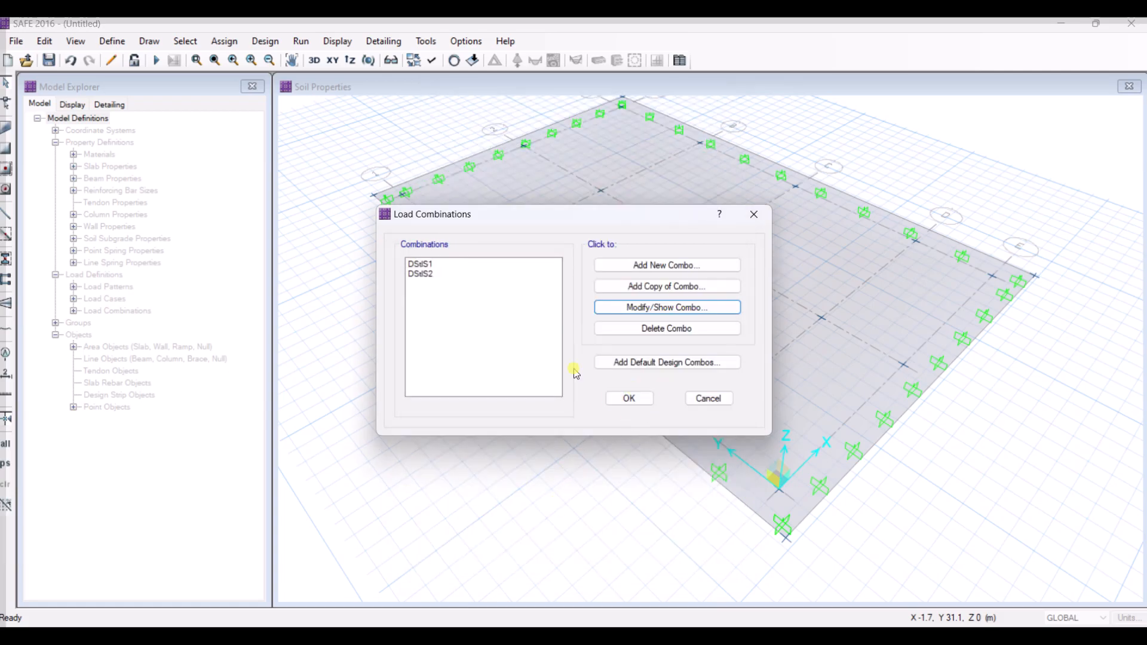
click(630, 398)
Check the list of defined load cases.
click(112, 41)
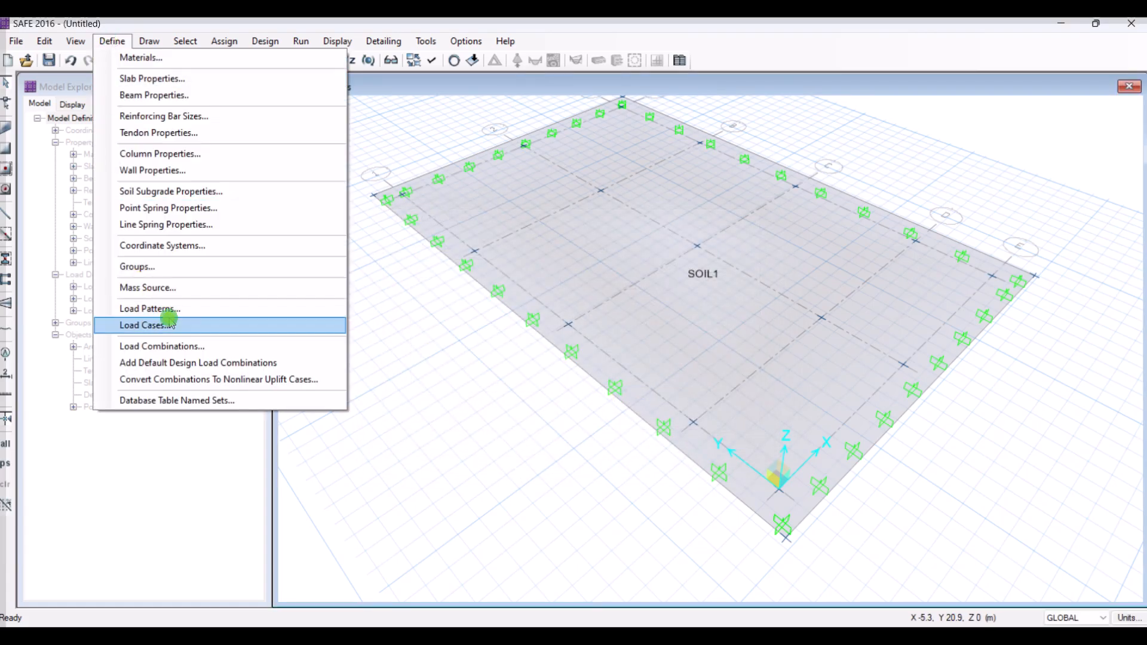
click(170, 322)
click(707, 384)
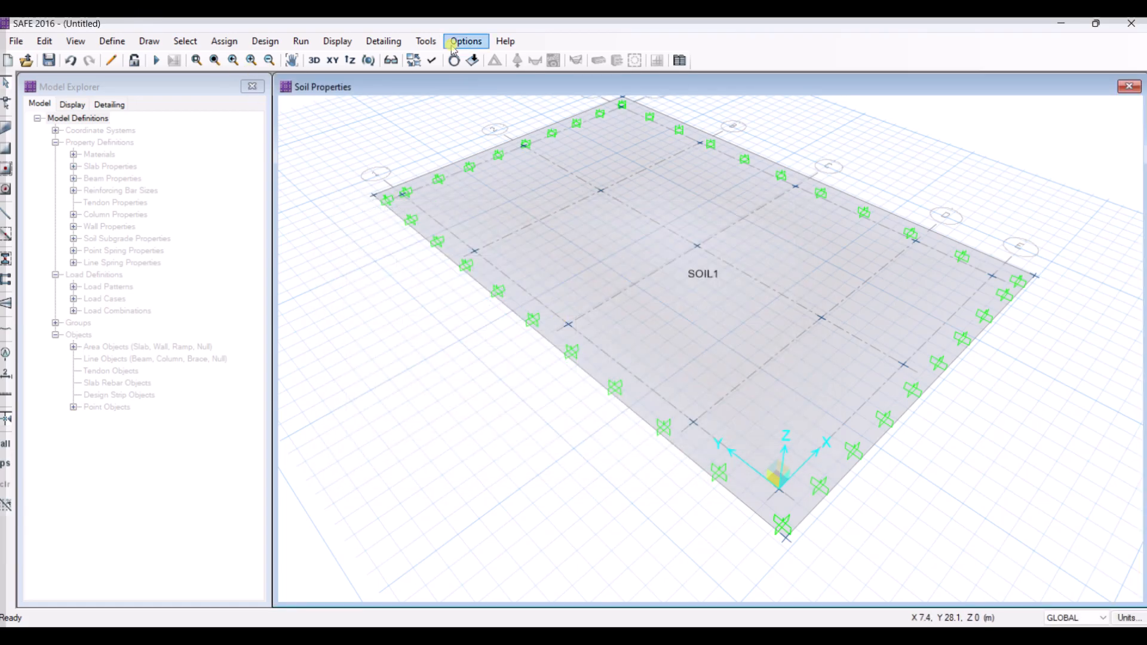
In plan view, add X-direction design strips along the grid lines on layer A, with middle strips and automatic width.
click(335, 62)
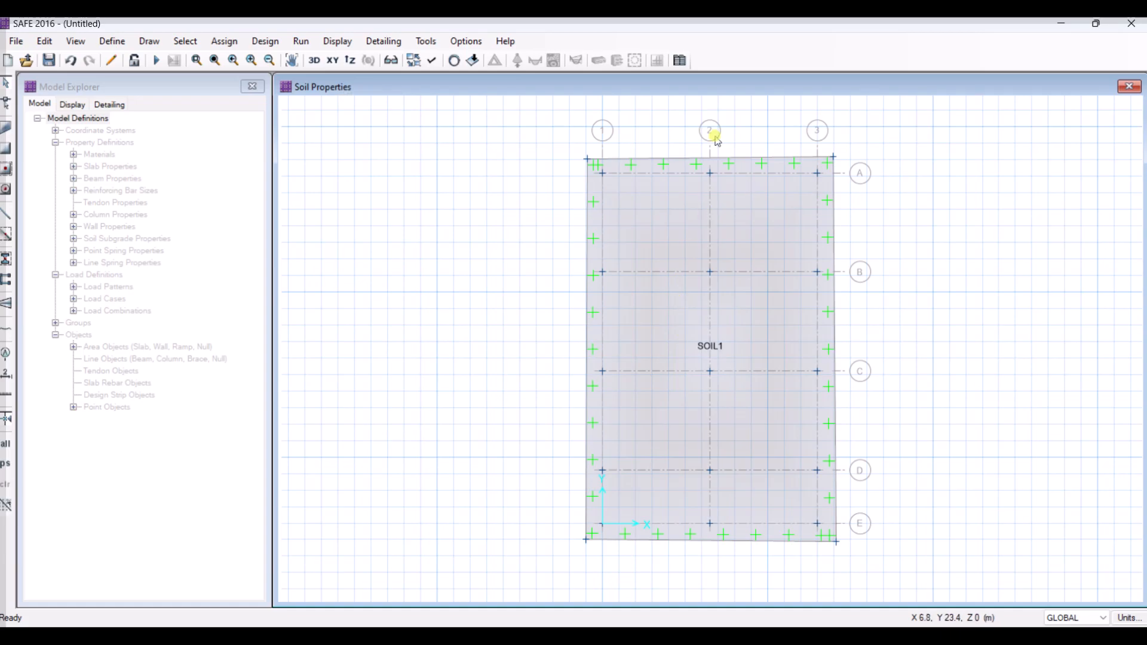
mouse_move(771, 640)
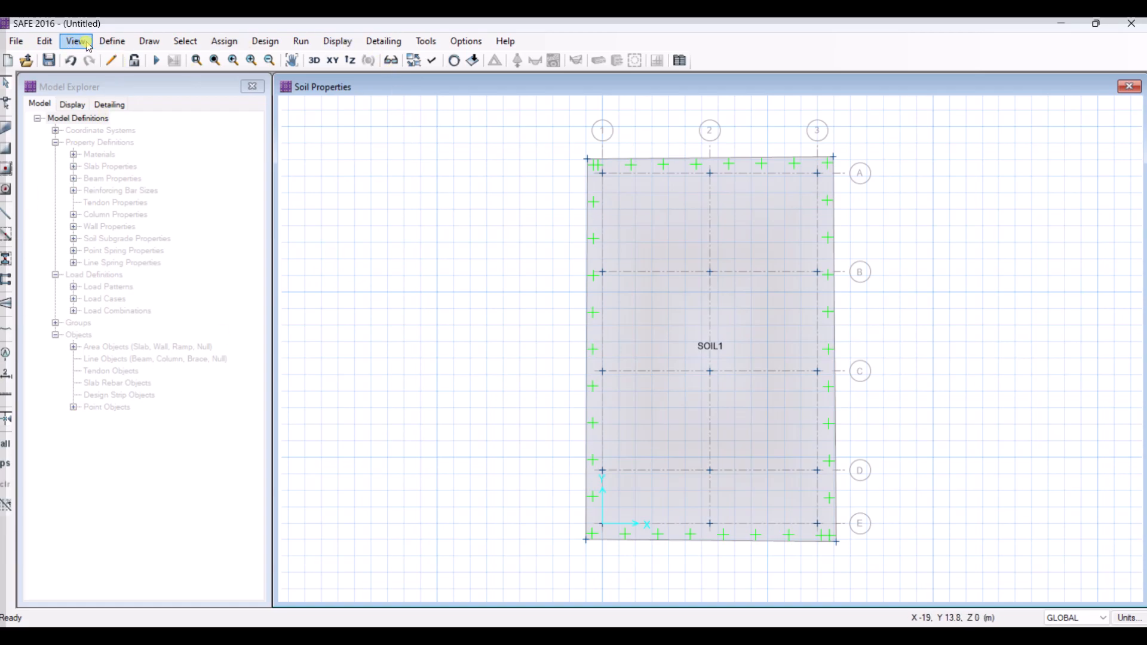
click(44, 41)
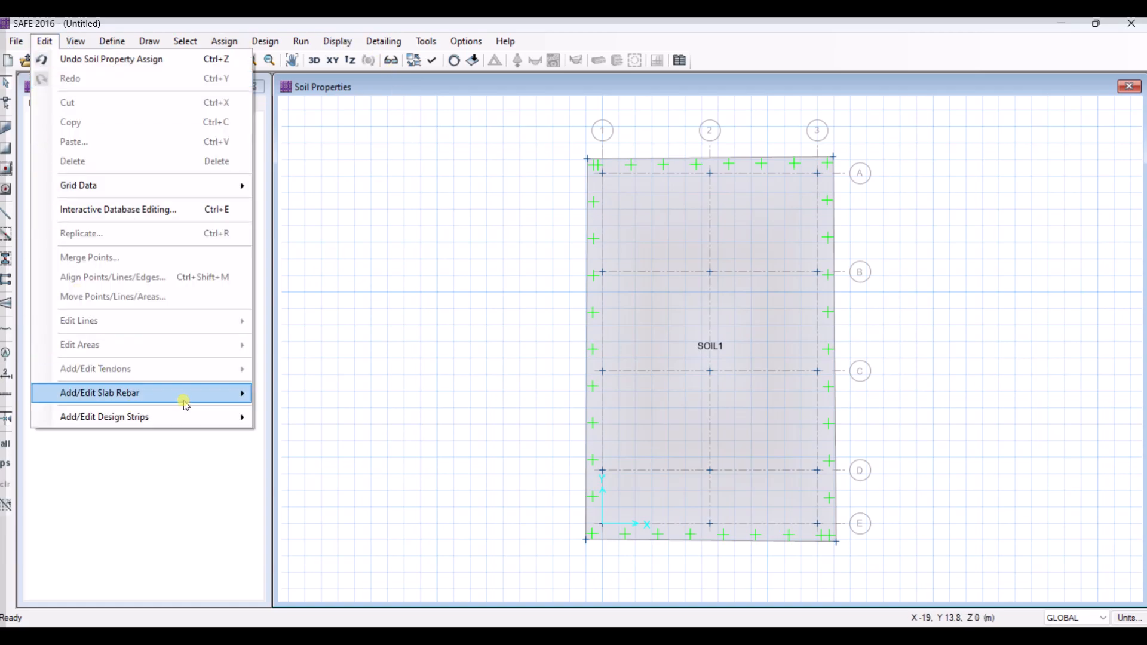
mouse_move(185, 400)
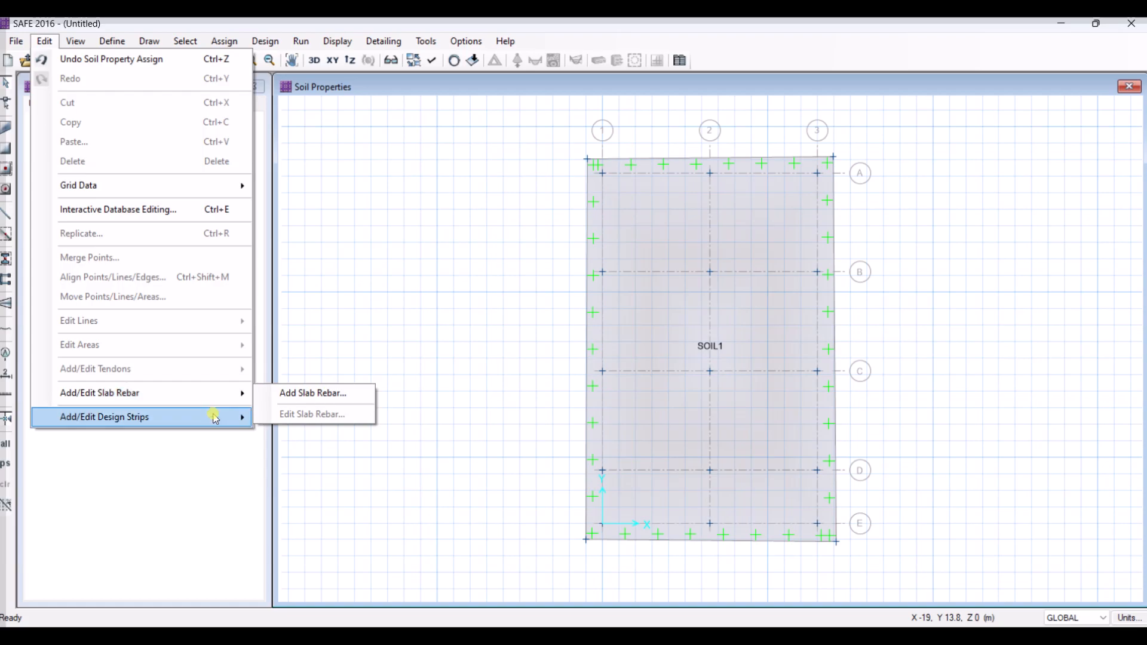
mouse_move(216, 418)
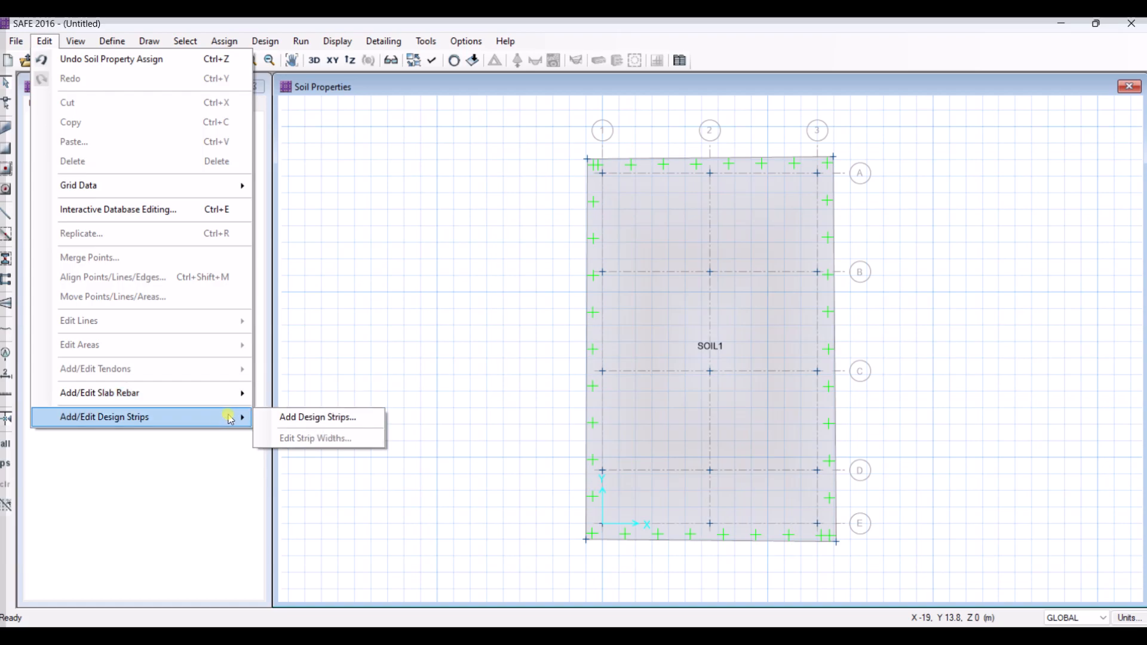
click(281, 417)
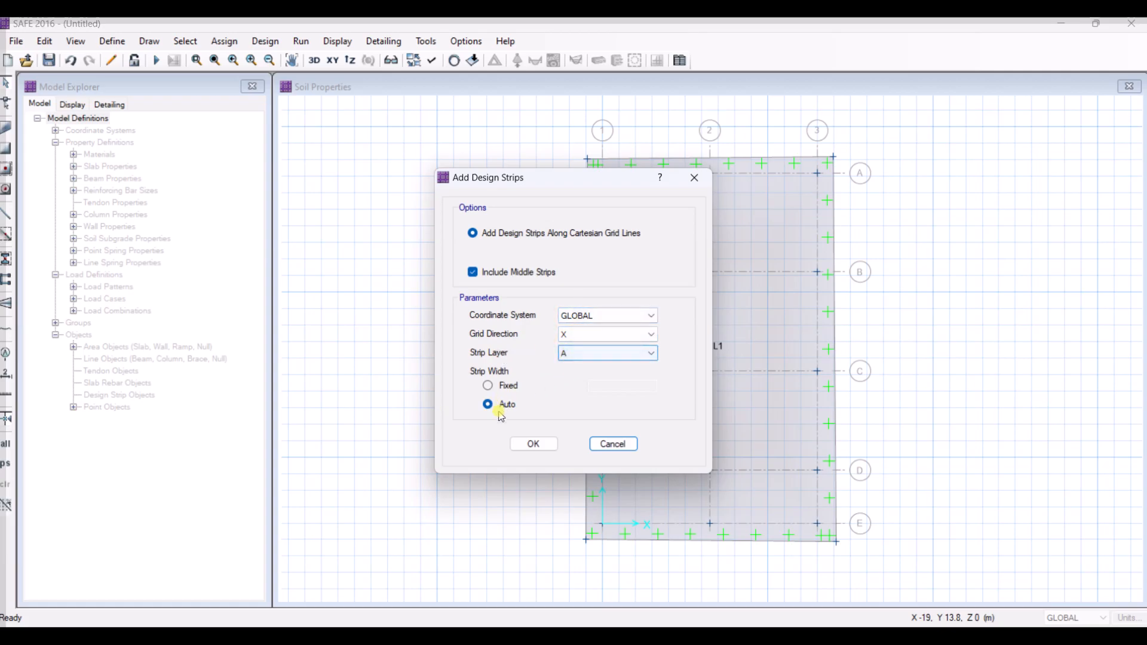
click(537, 443)
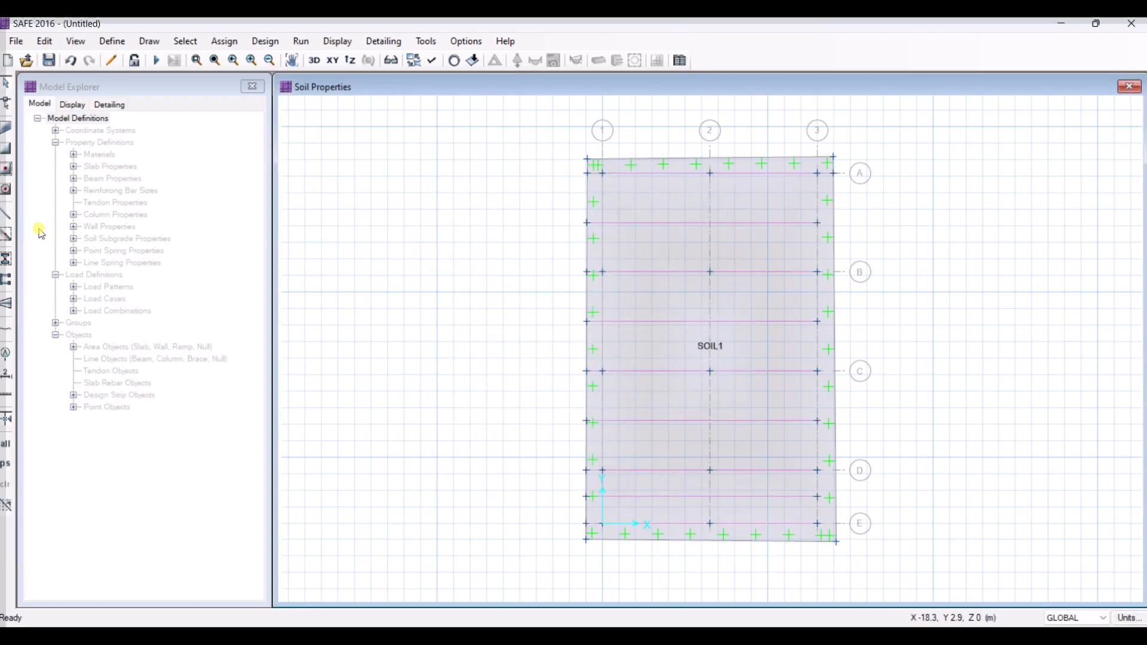
Add Y-direction design strips along the grid lines on layer B, with middle strips and automatic width.
click(40, 42)
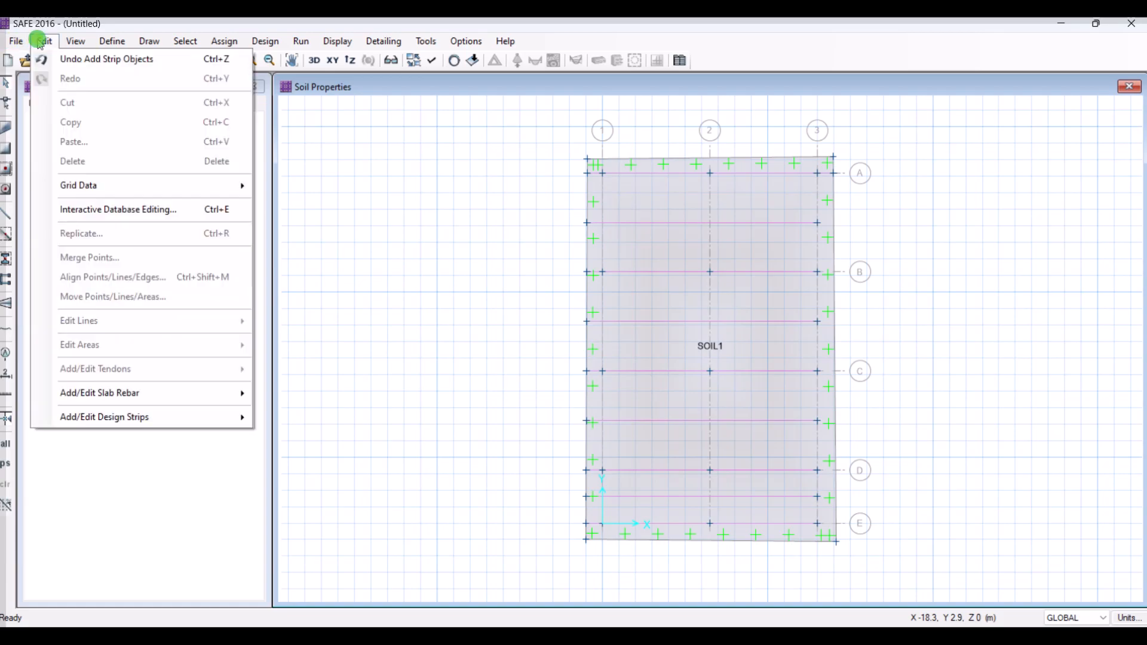
click(241, 417)
click(302, 416)
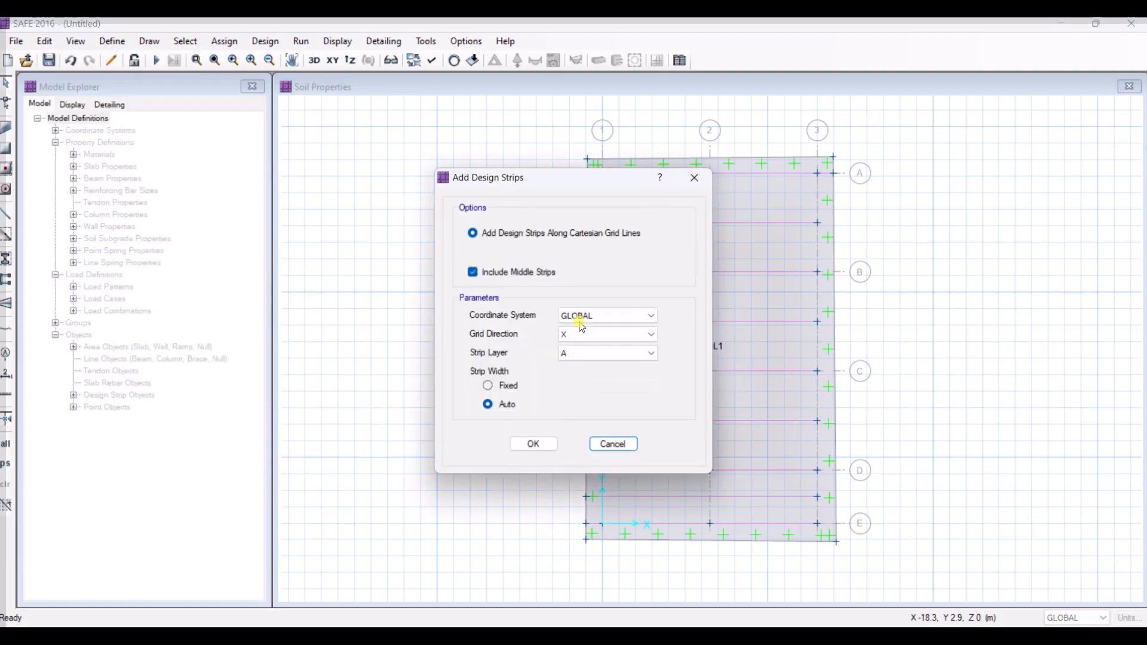
click(586, 333)
click(585, 358)
click(586, 353)
click(586, 374)
click(535, 445)
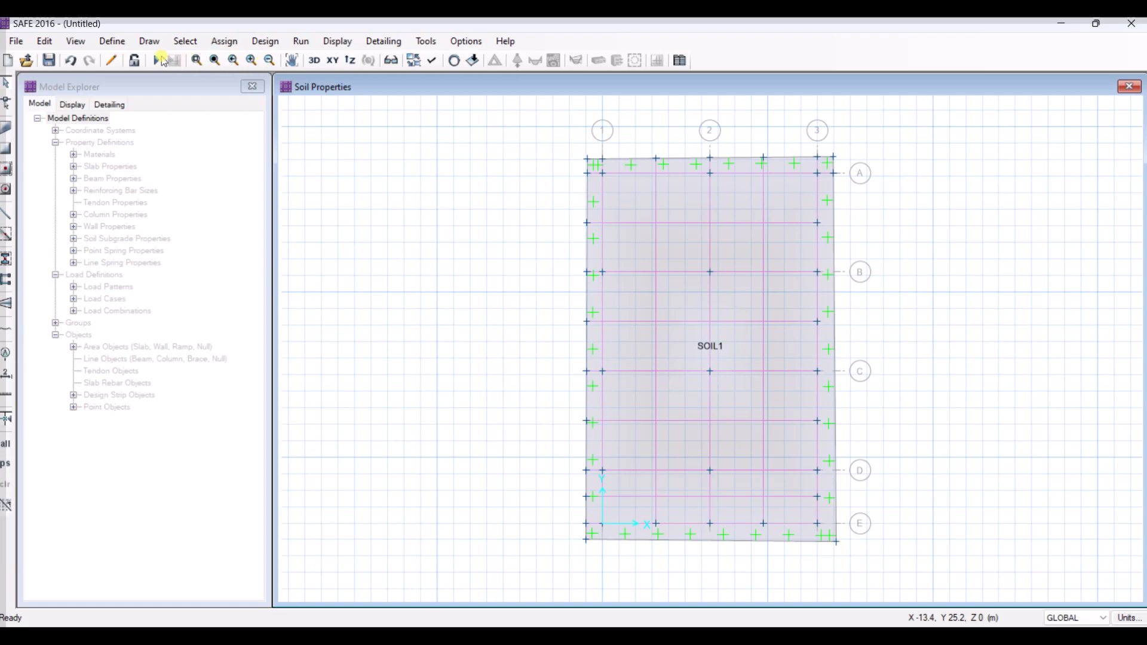
Save the model as MAT in the Steel building folder, run the analysis and inspect the dead-load displacements.
key(ctrl+s)
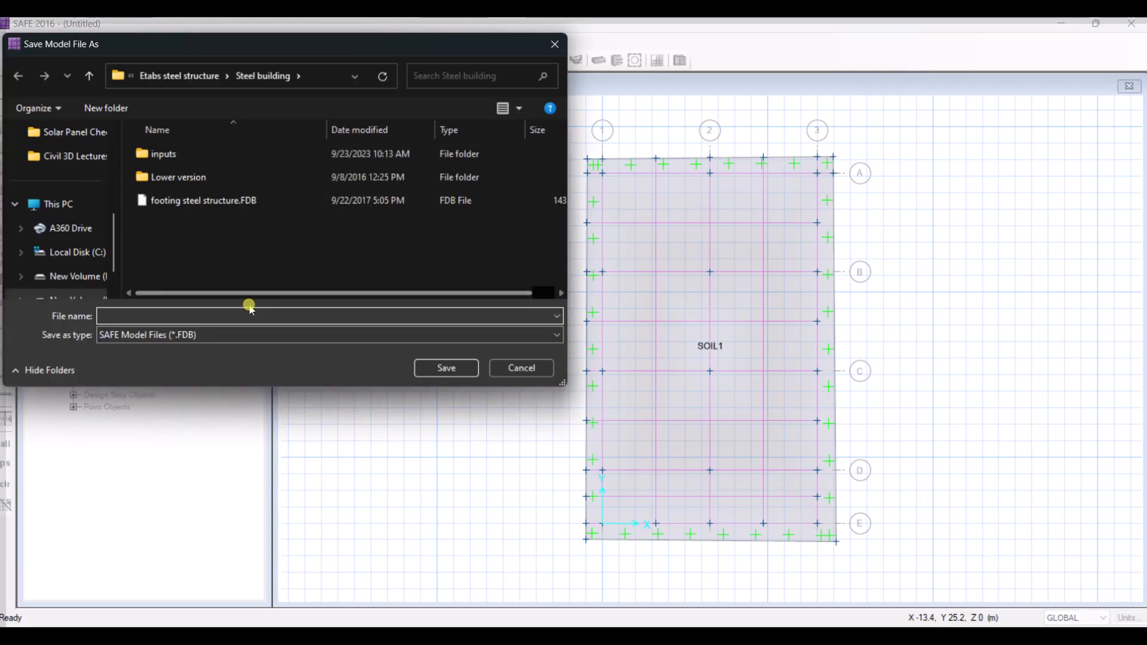
click(242, 314)
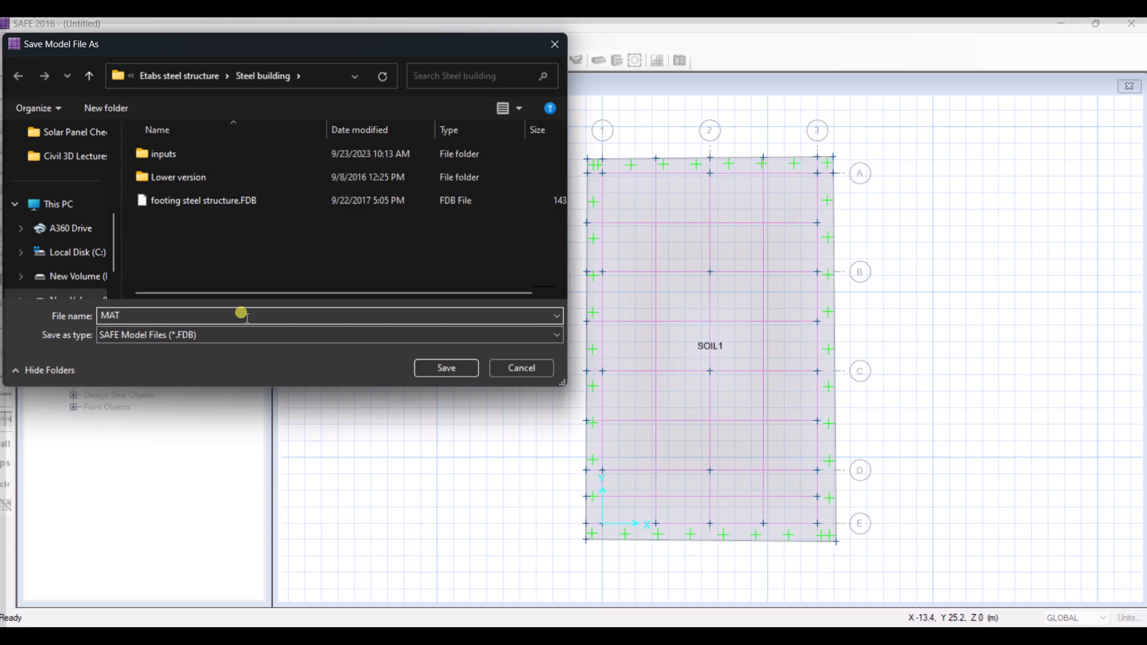
key(Return)
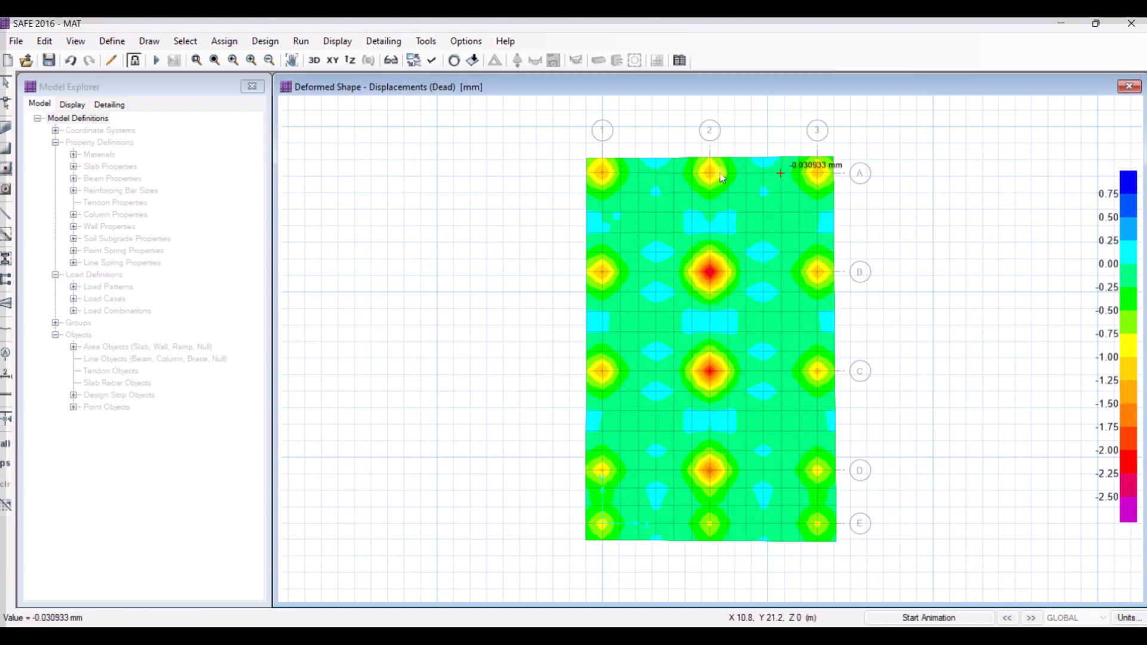
mouse_move(597, 287)
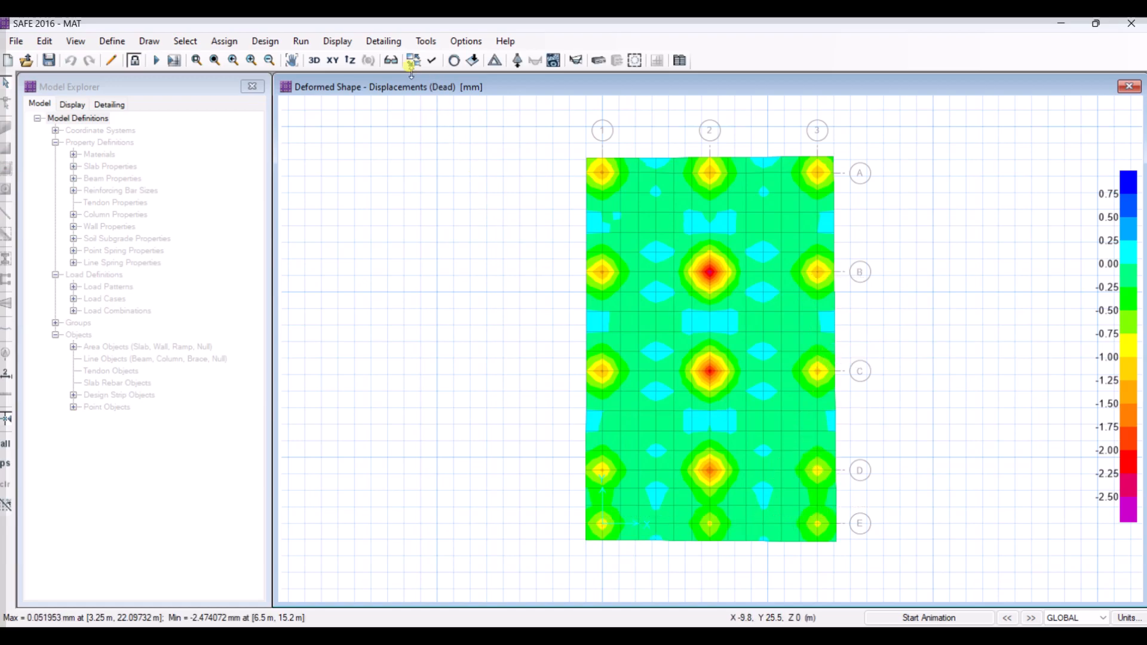
Display the SDL_ABOVE point loads on the mat with their loading values turned on.
click(336, 40)
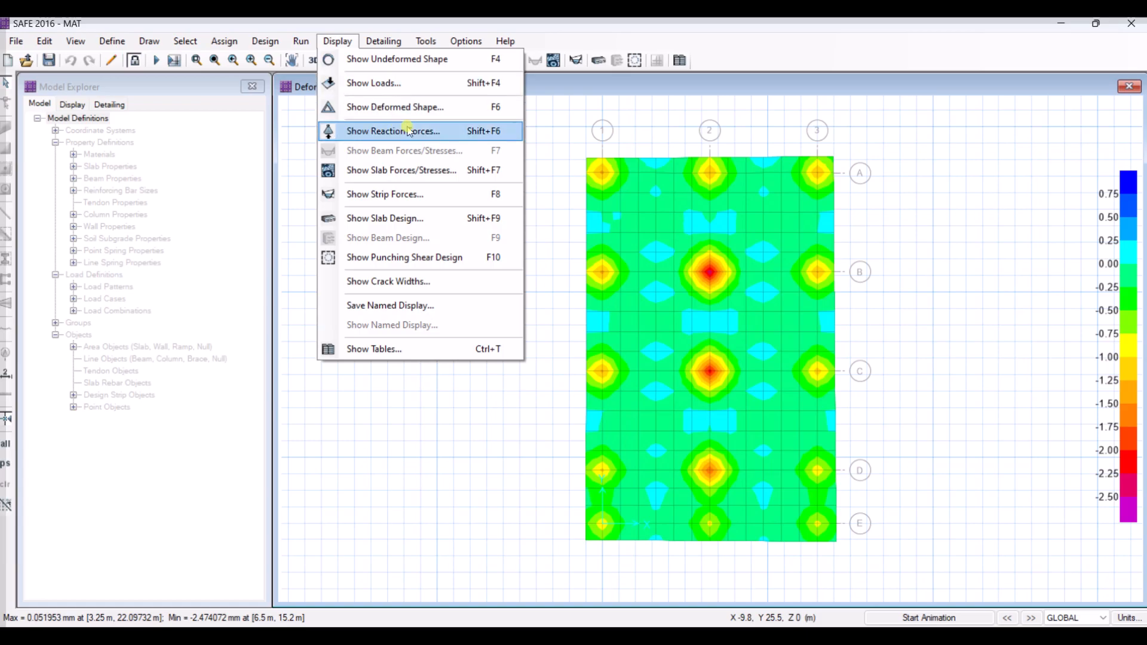
click(397, 85)
click(536, 205)
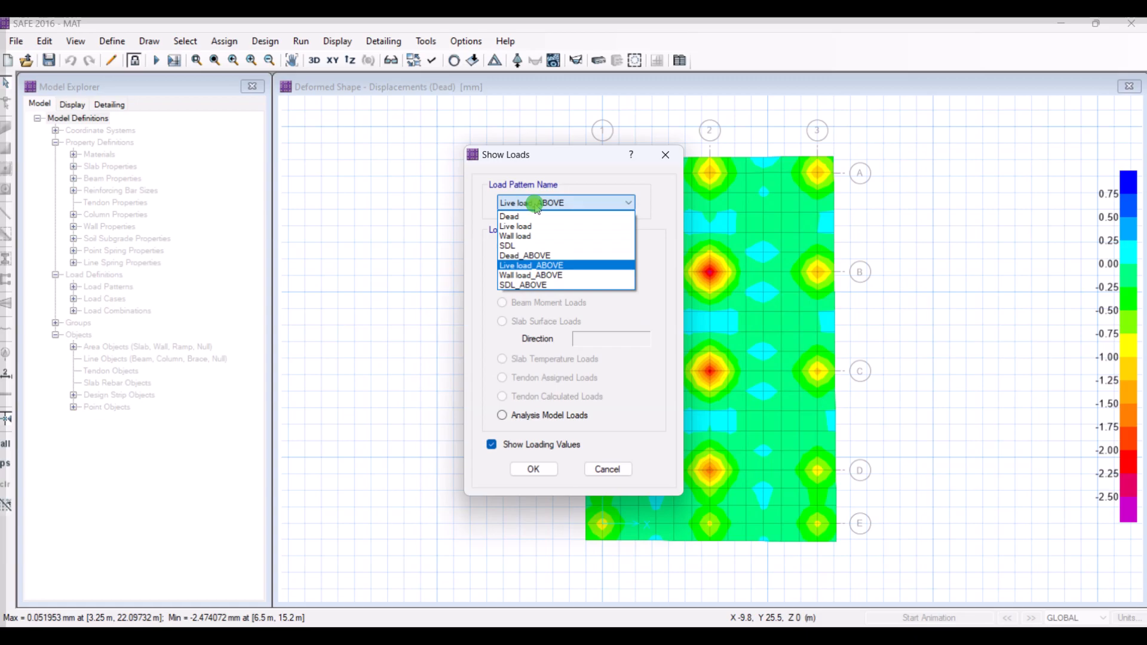
click(536, 205)
click(606, 204)
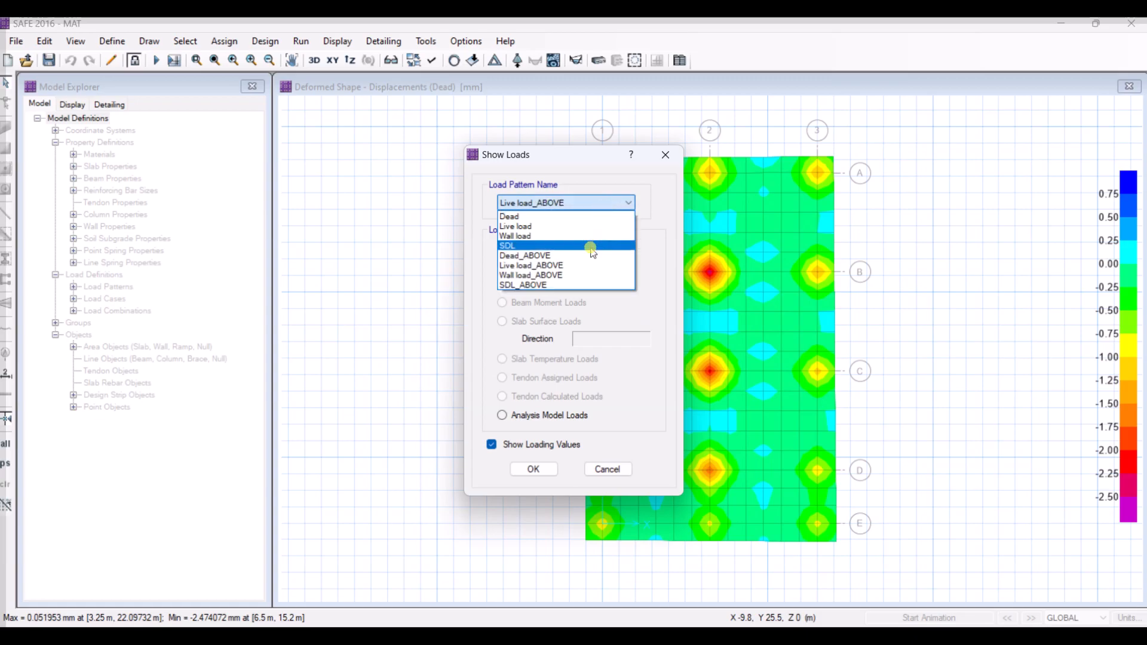
click(584, 286)
click(545, 469)
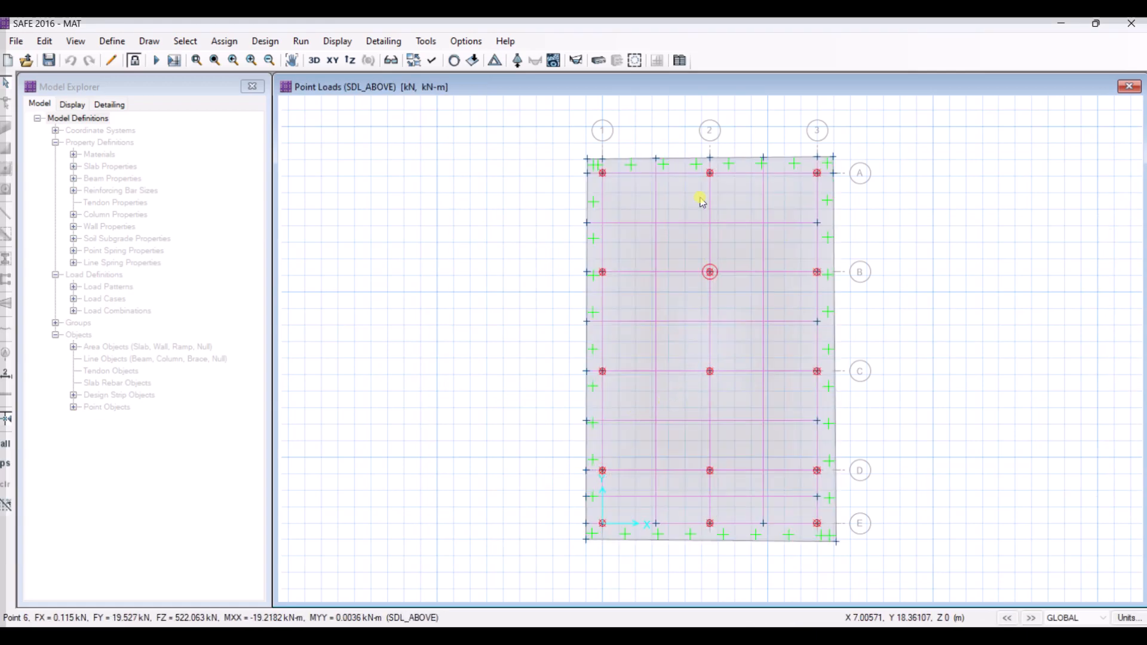
Display the deformed shape contours for load combination DStlS1 and inspect the displacement at the column on grid B-2.
click(338, 42)
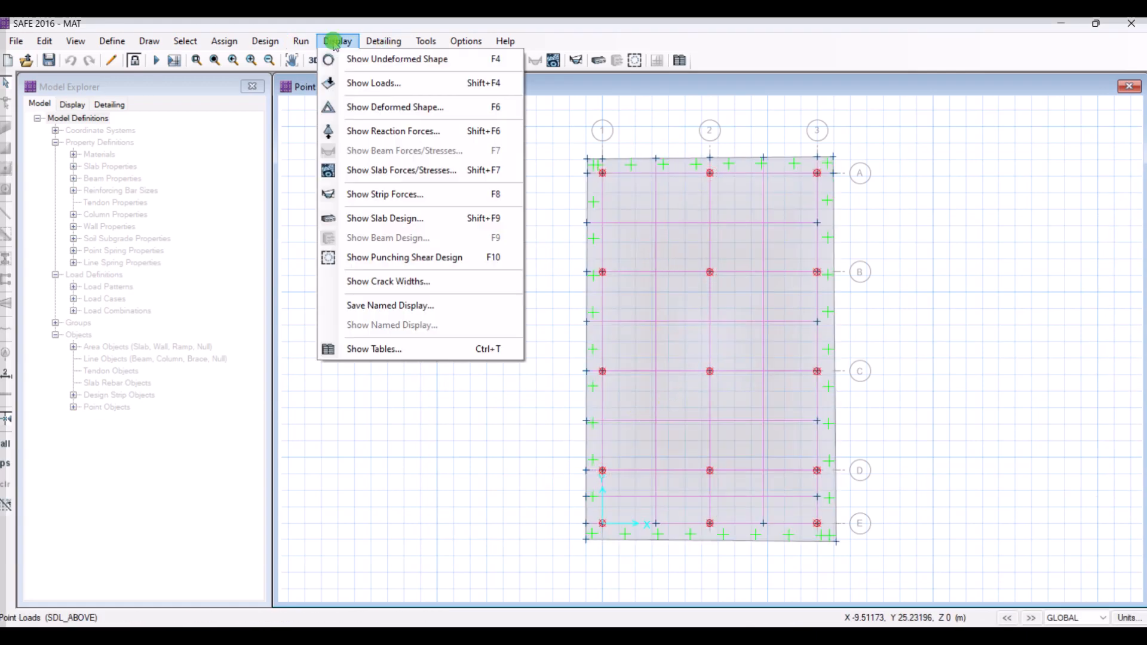
click(415, 110)
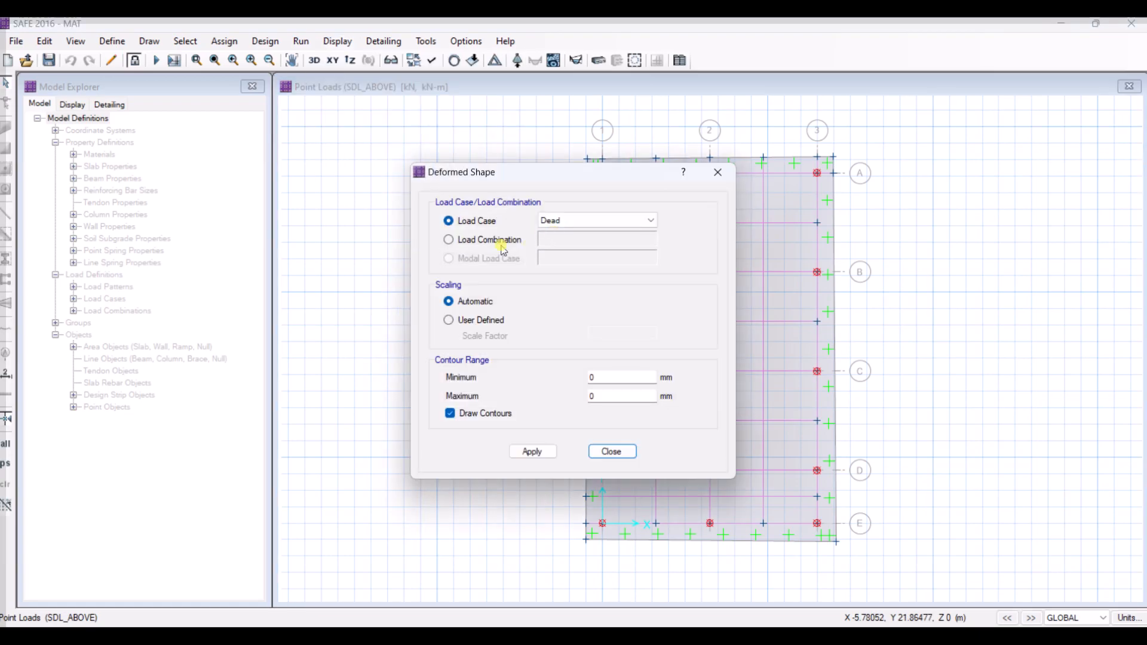
click(505, 240)
click(555, 239)
click(563, 250)
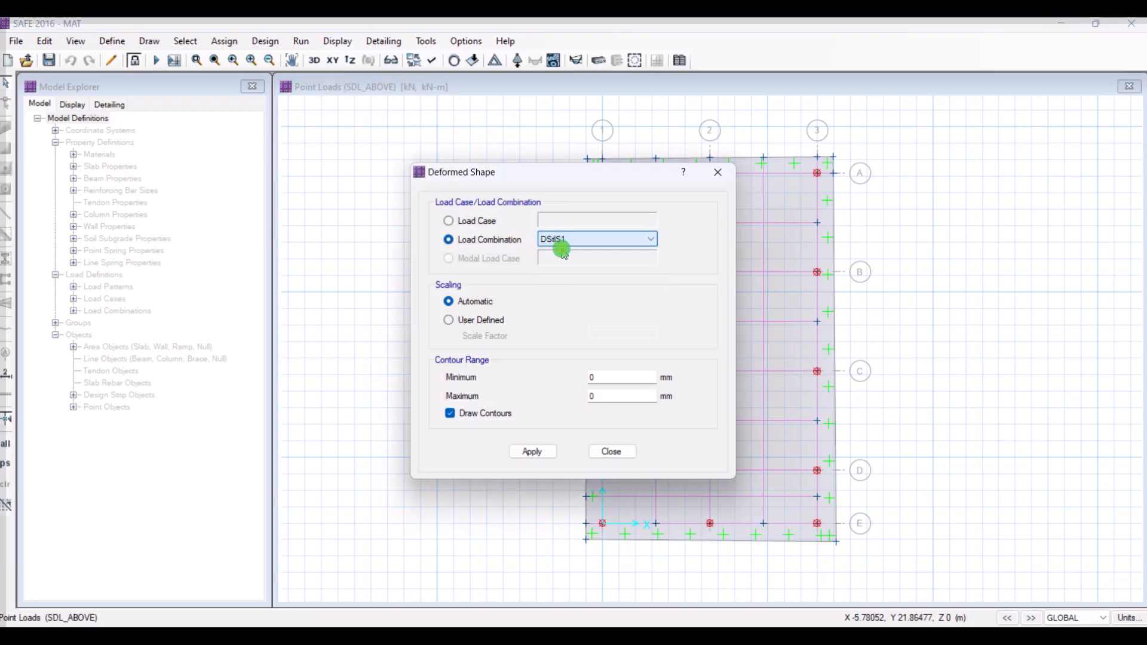
click(537, 453)
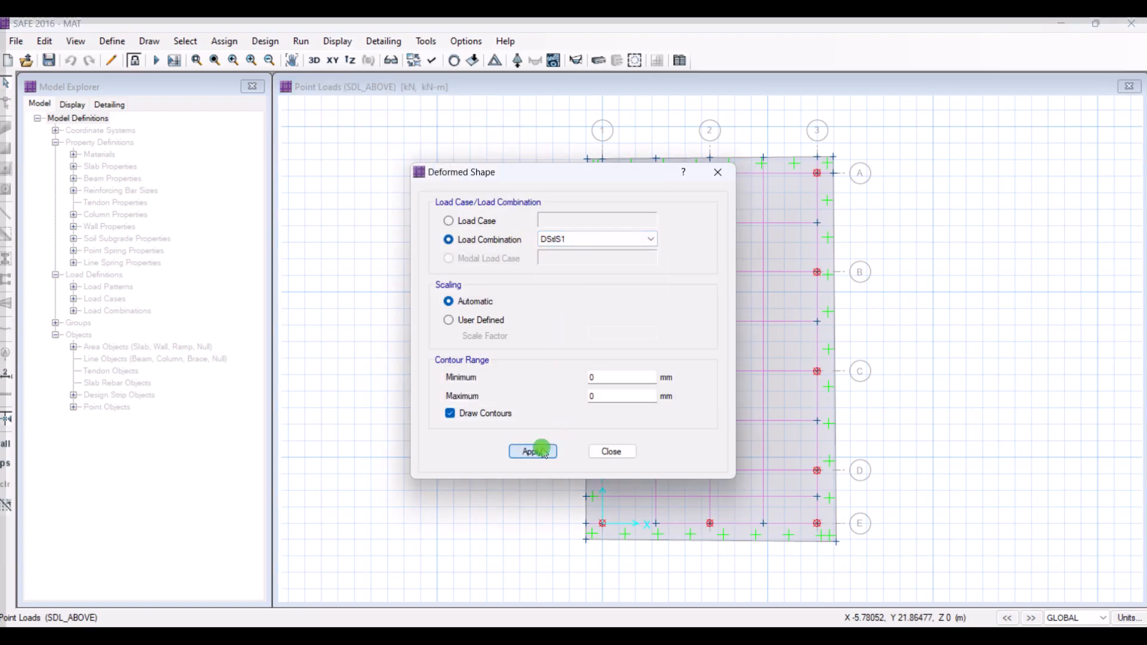
click(849, 315)
drag(609, 186, 338, 162)
click(681, 251)
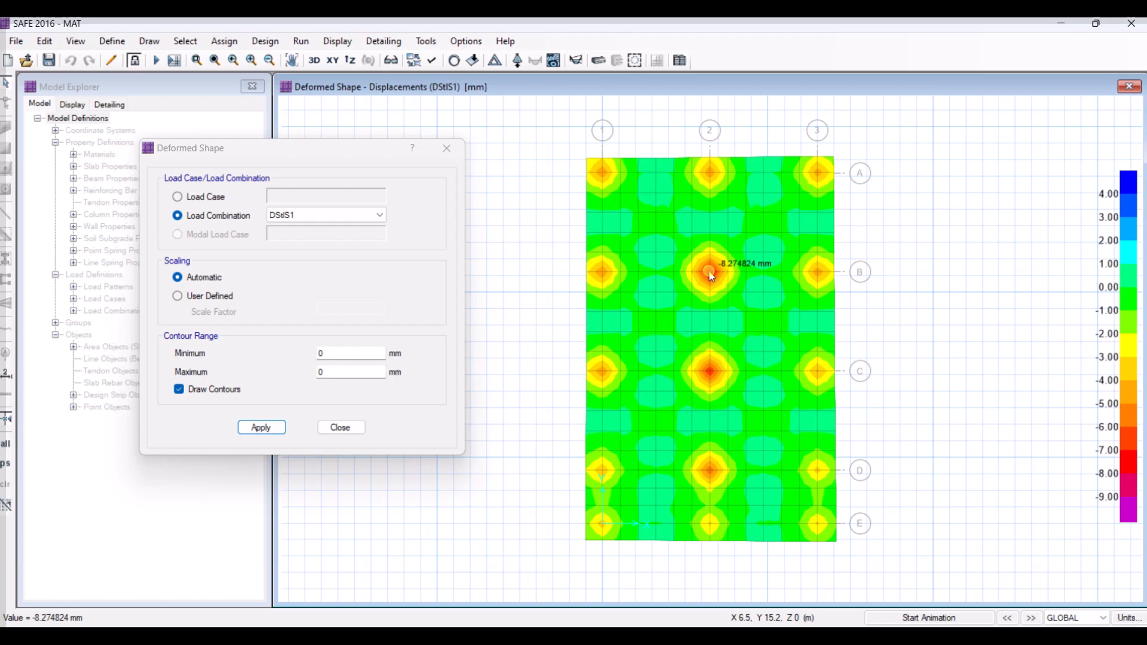
scroll(711, 276, up, 2)
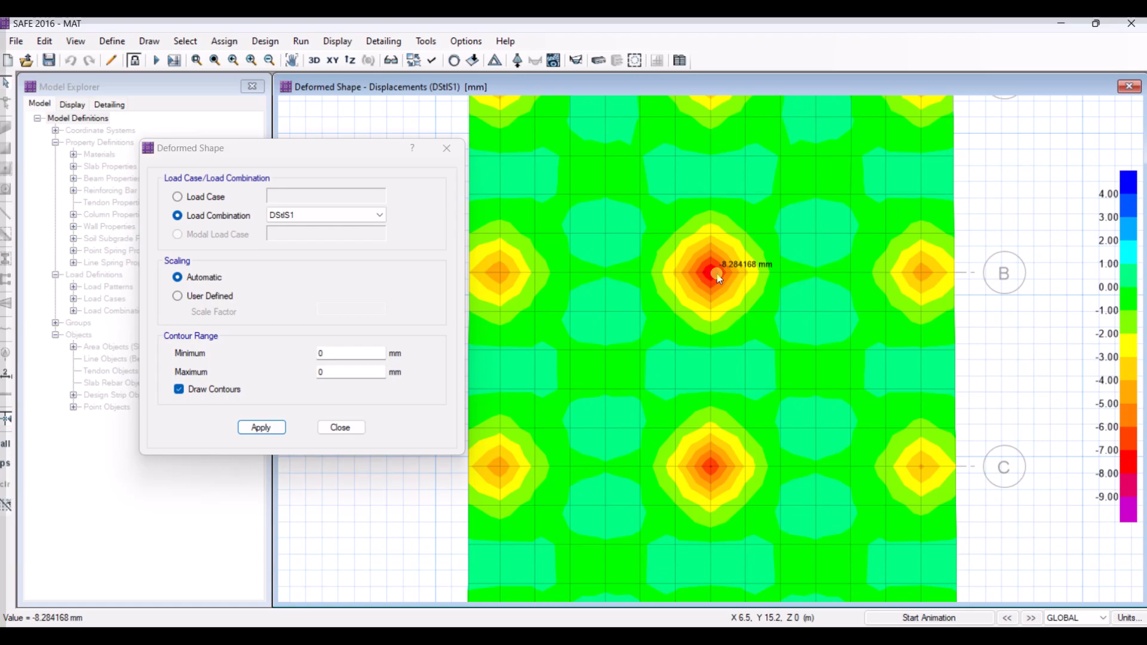
Switch the displacement contours to load combination DStlS2 and inspect the mat around the column at grid B-2.
click(359, 214)
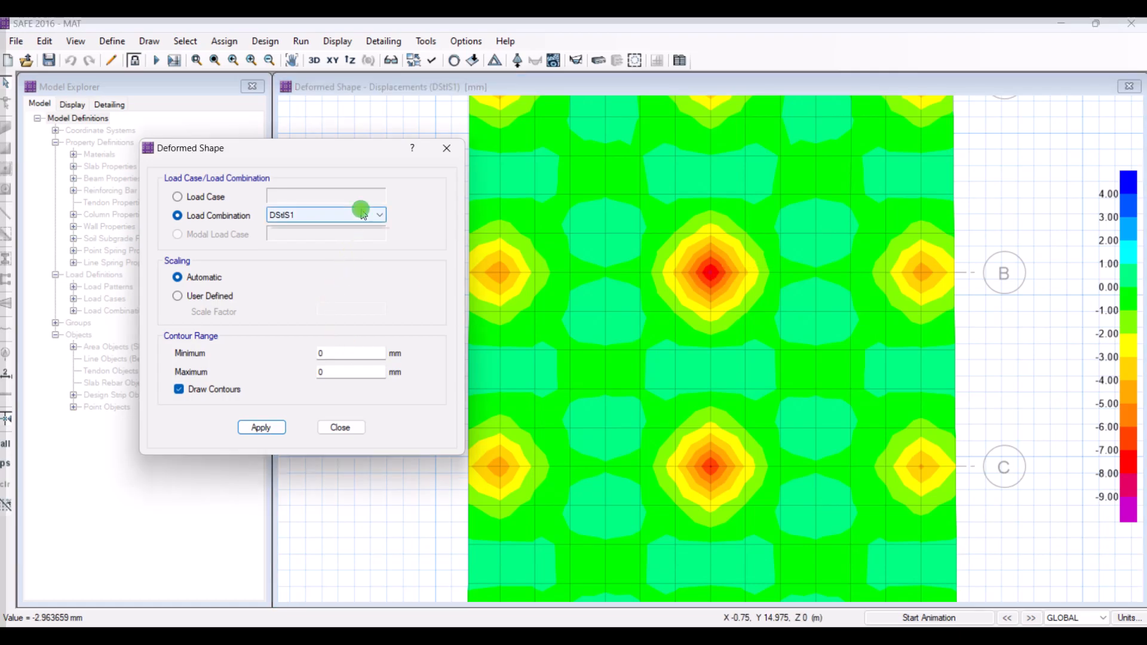
click(324, 238)
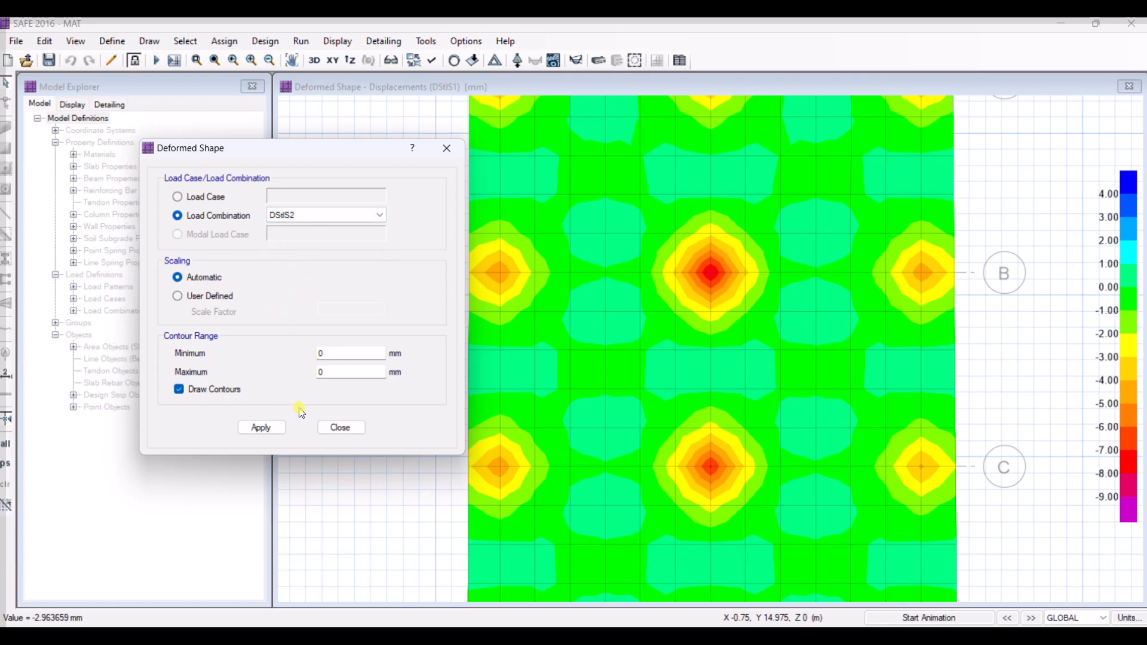
click(261, 428)
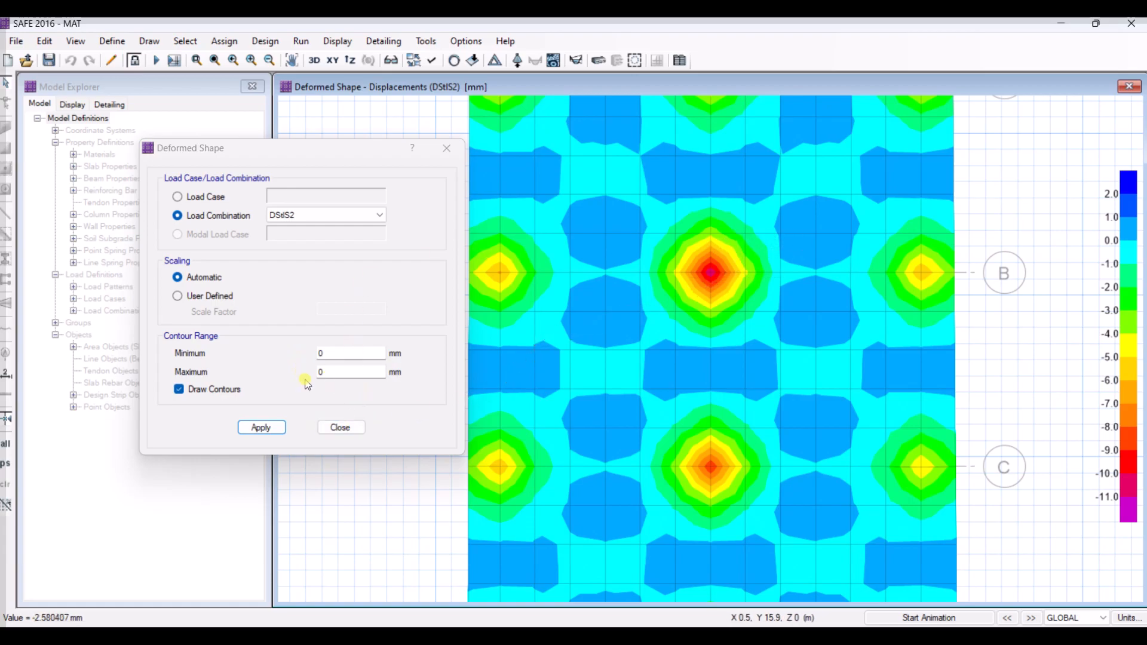
mouse_move(709, 276)
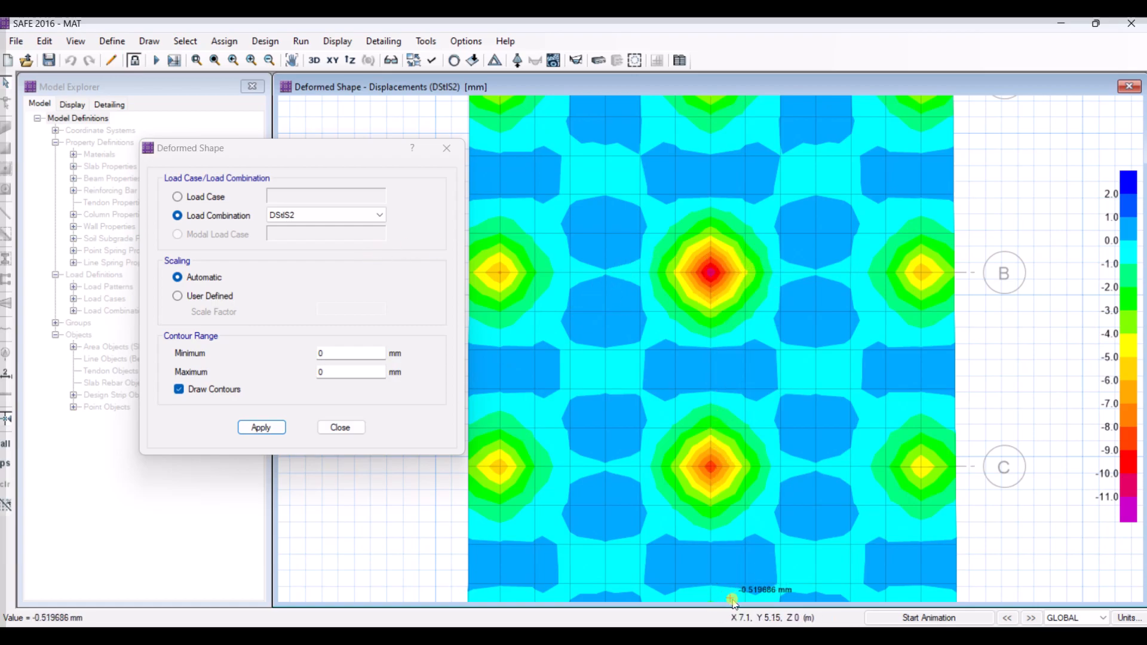
Consult the subgrade modulus table and the permissible total settlement image in the Downloads folder, then return to the SAFE model.
click(811, 636)
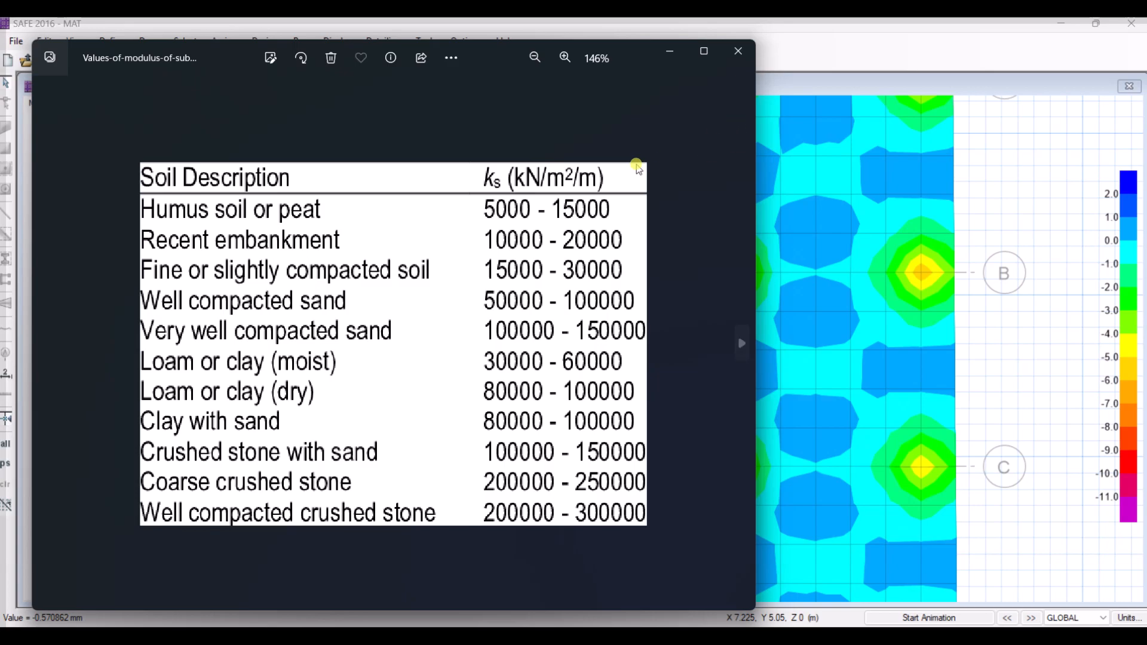
click(665, 51)
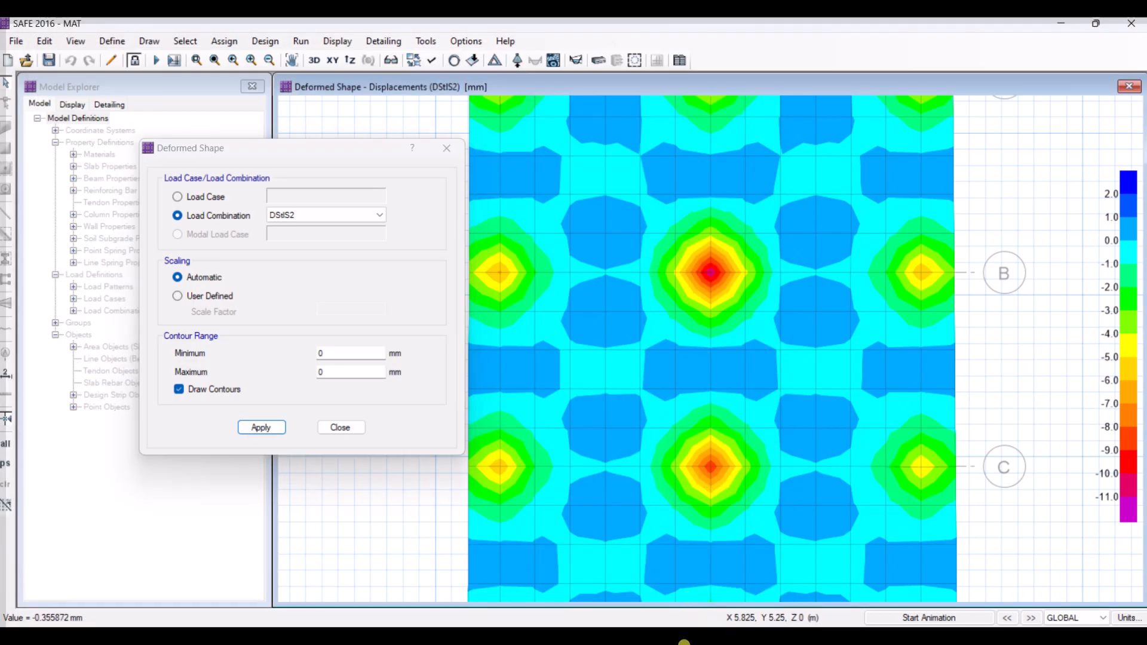
key(alt+Tab)
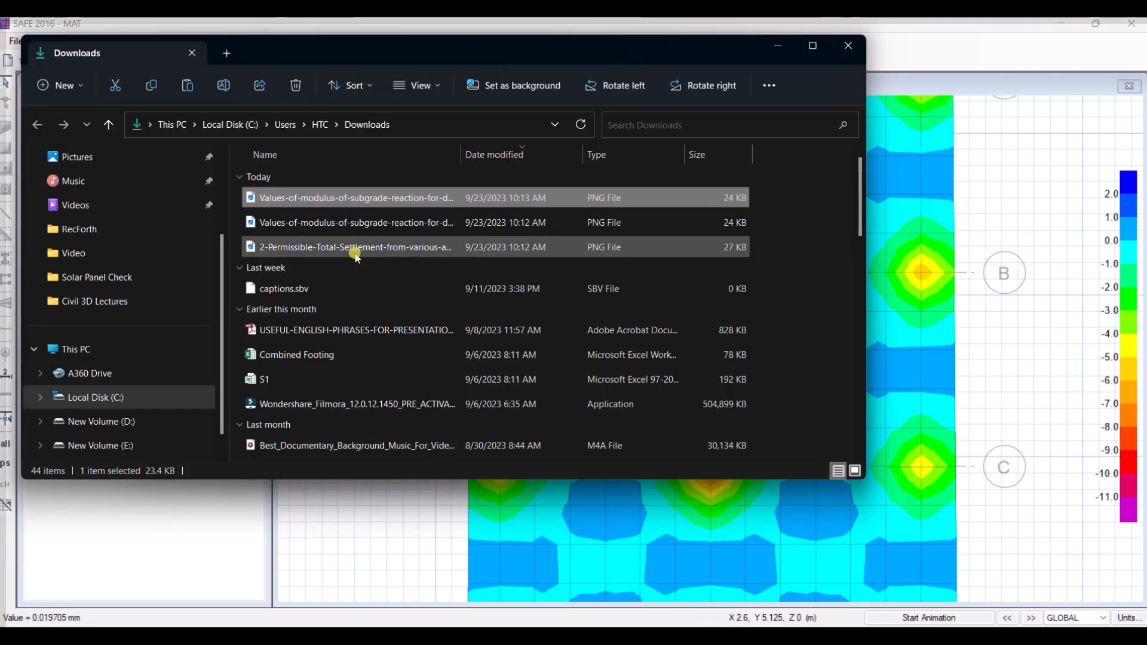
double_click(358, 247)
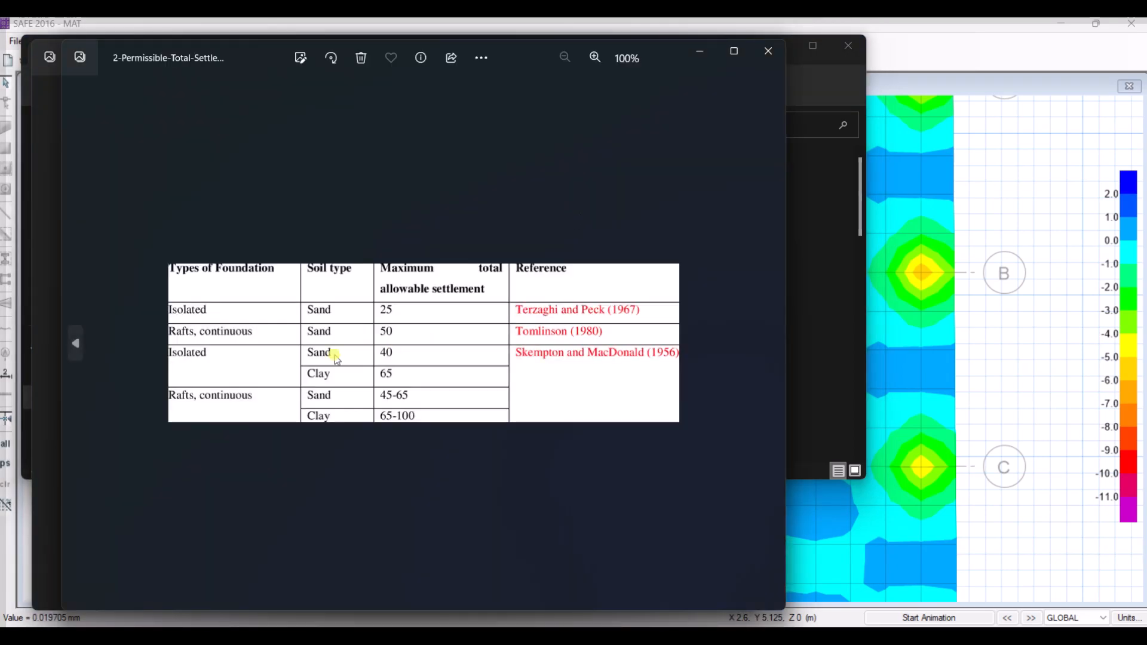
scroll(329, 361, up, 1)
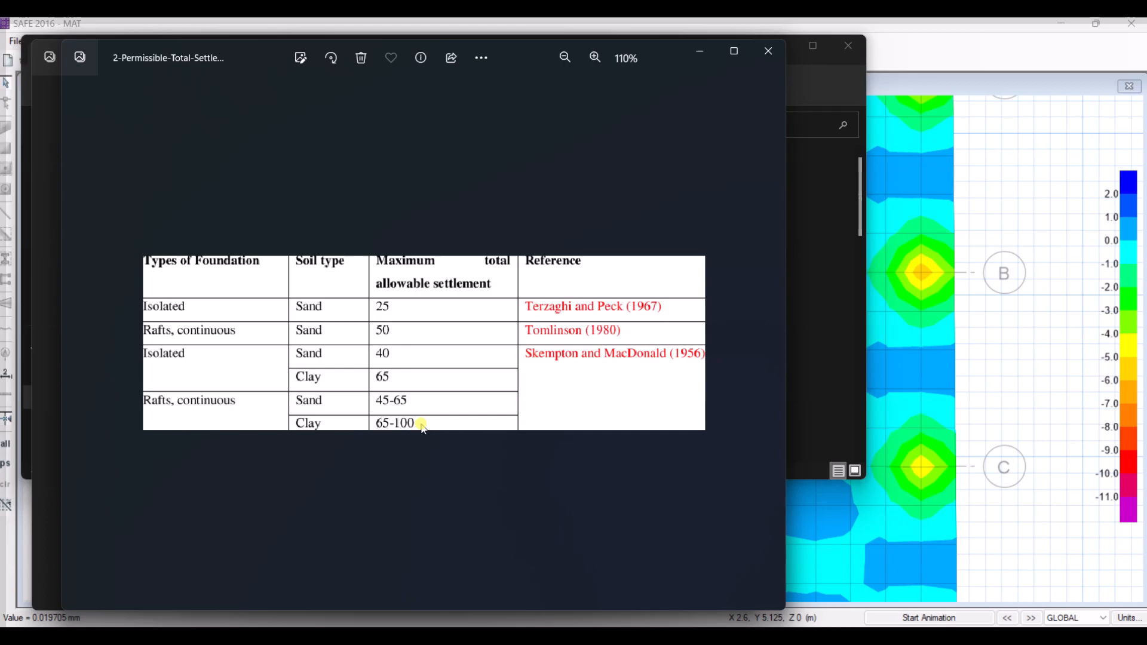
click(768, 61)
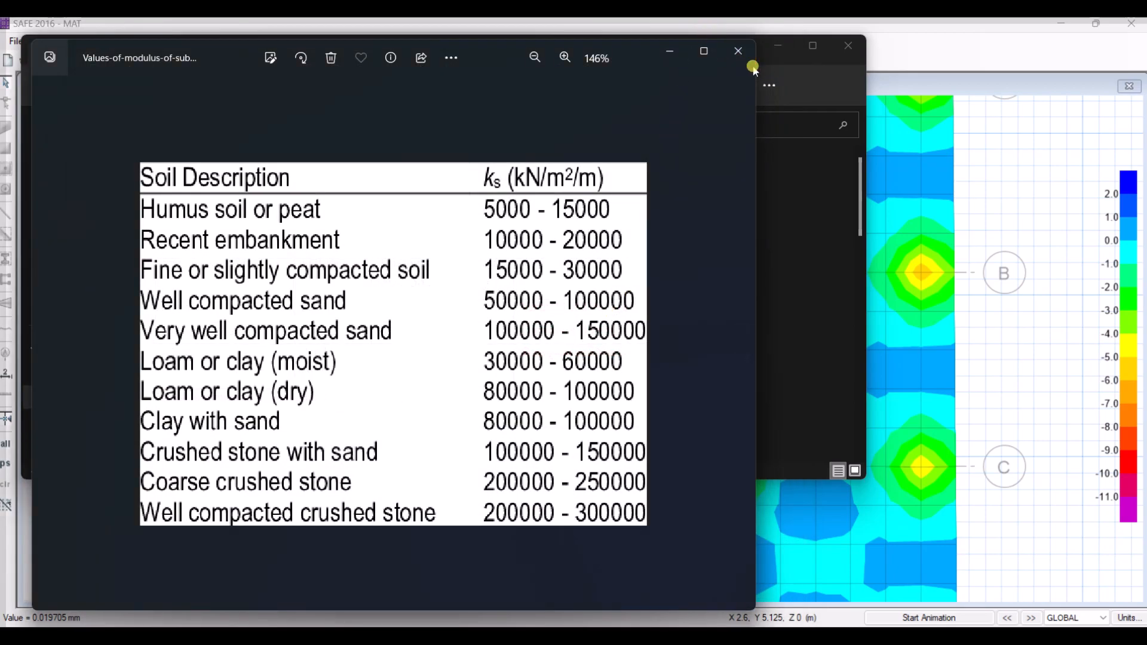
click(741, 60)
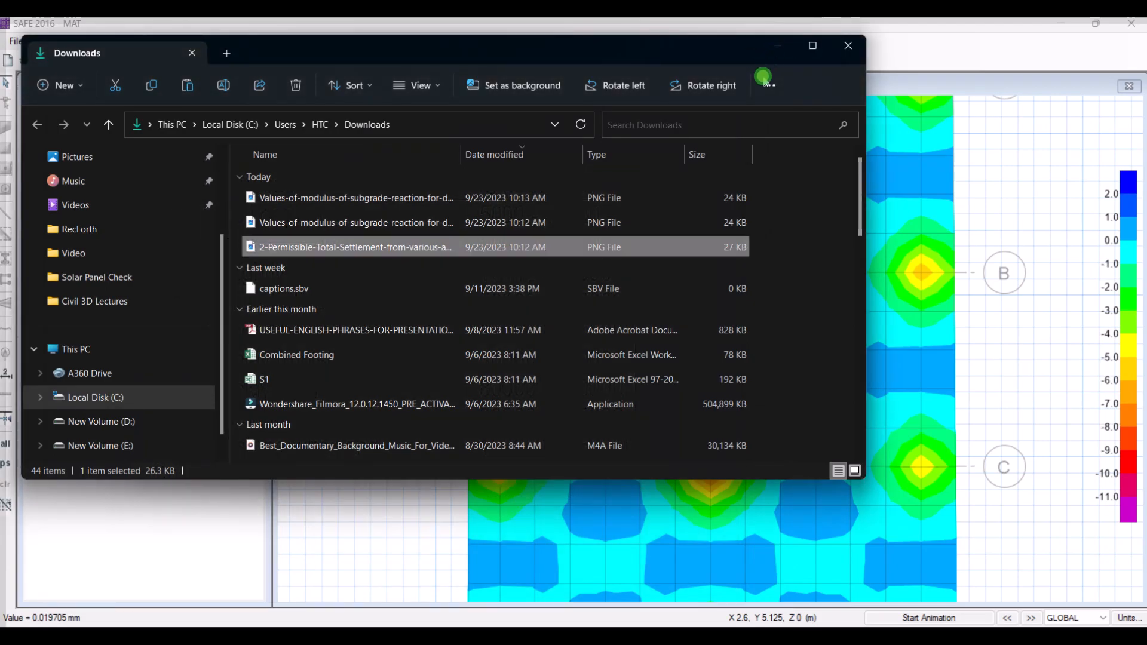
click(776, 48)
Inspect the DStlS2 displacements at the columns on grids C, D and E, and close the deformed shape settings.
mouse_move(719, 469)
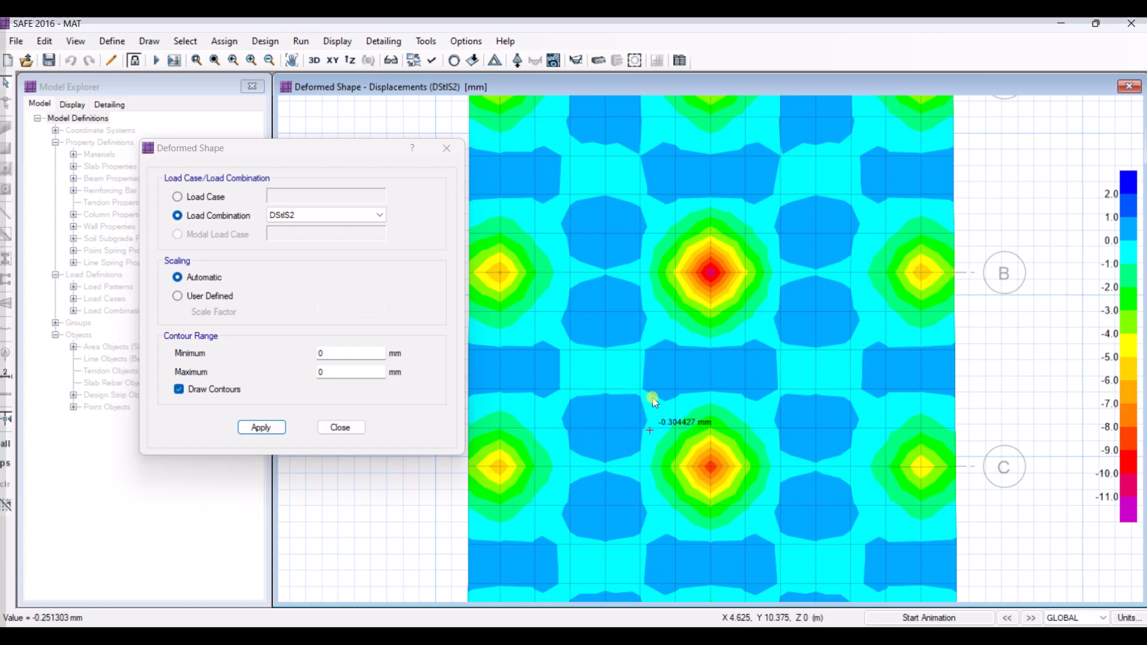
scroll(664, 382, down, 1)
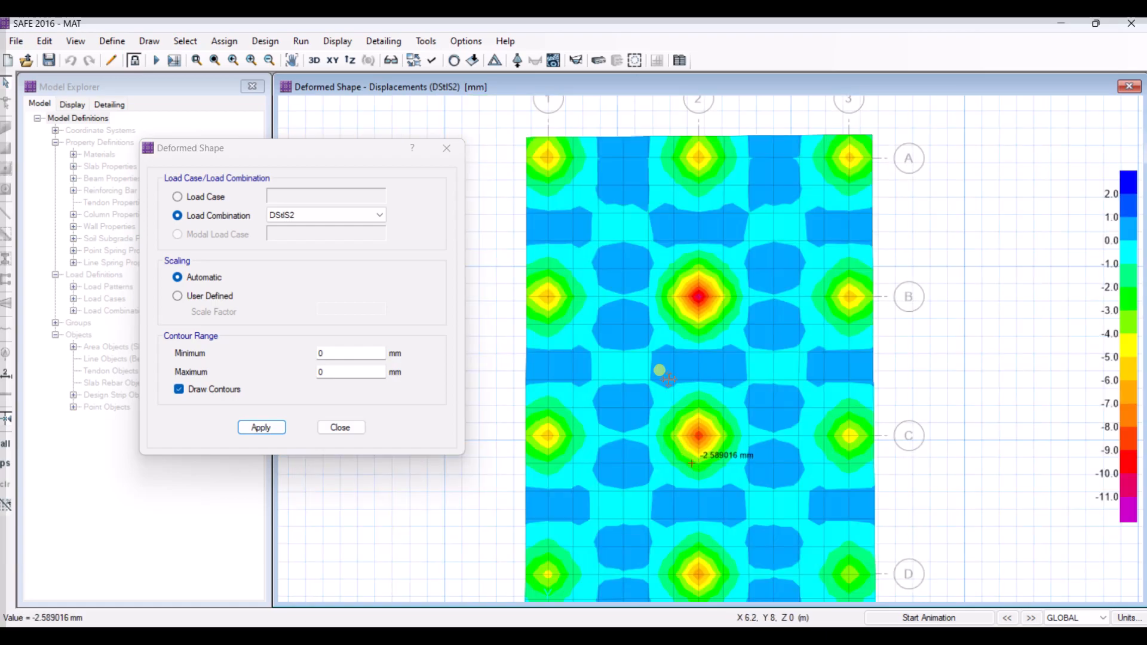
middle_drag(692, 463, 668, 380)
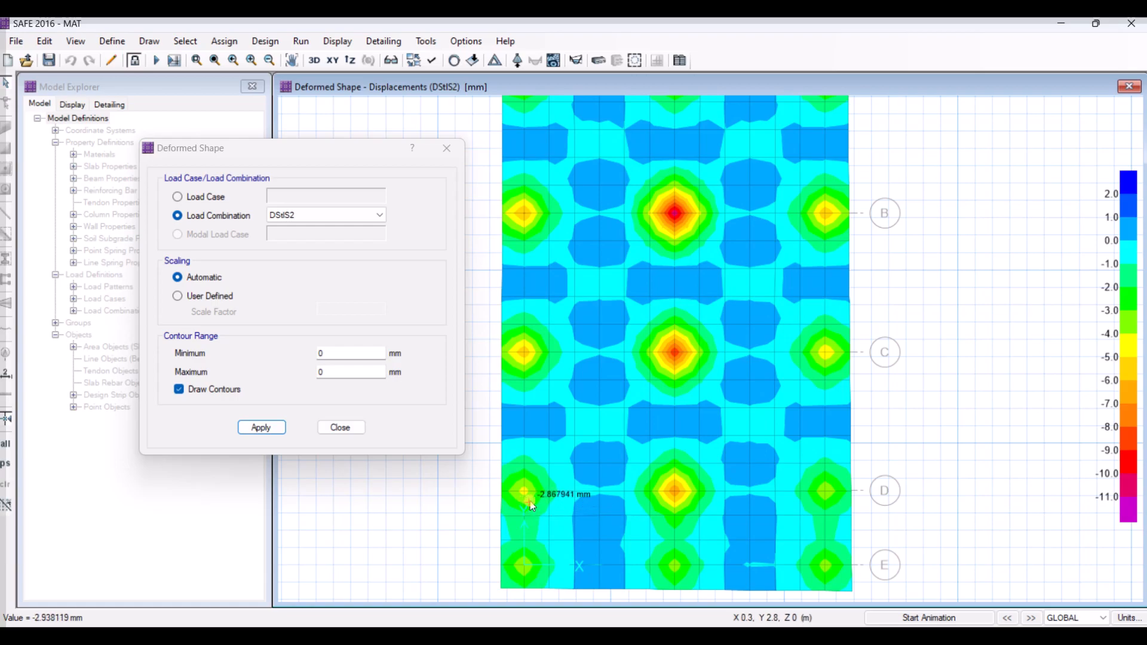
click(272, 428)
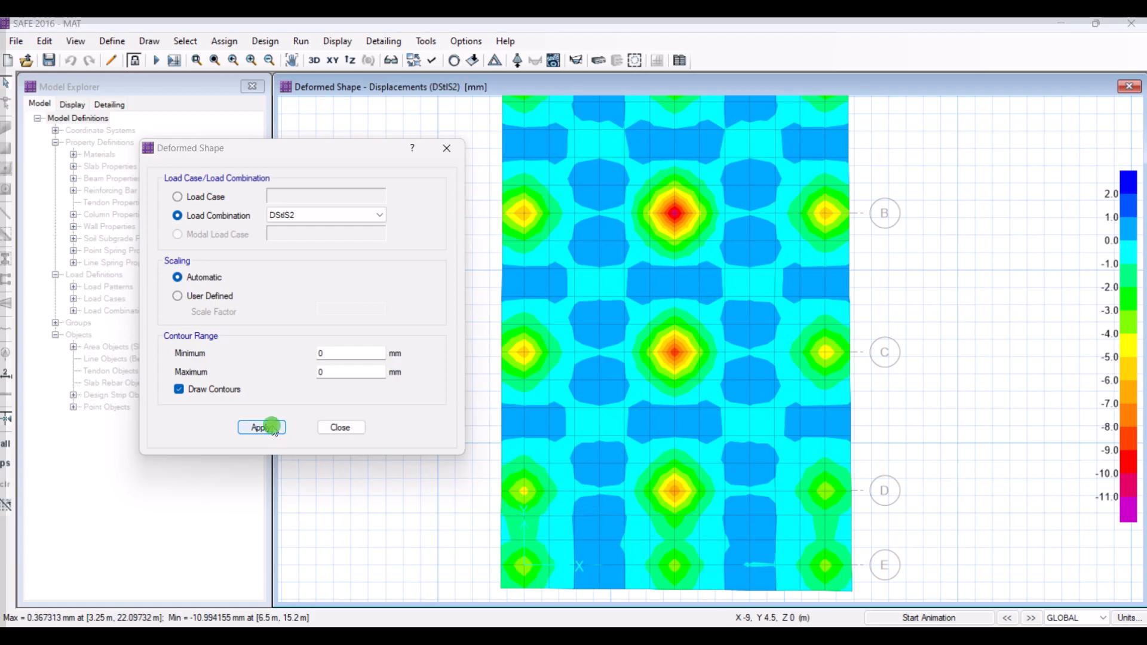
click(332, 428)
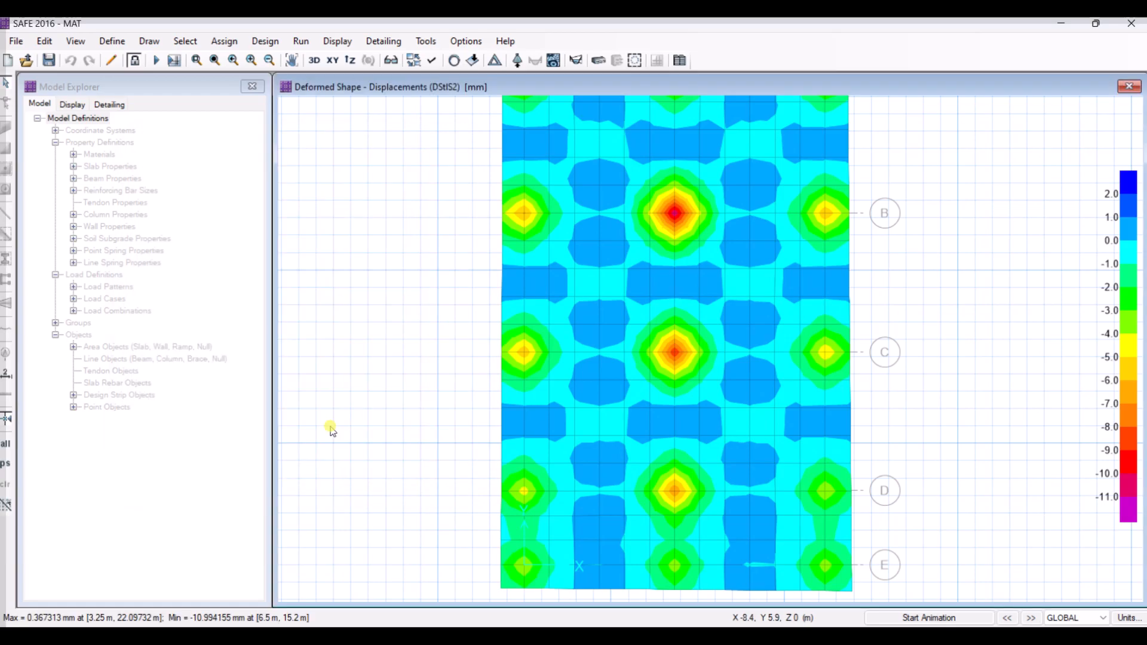
Review the detailing preferences and accept them with metric units, metre lengths and millimetre section dimensions and rebar spacing.
click(335, 41)
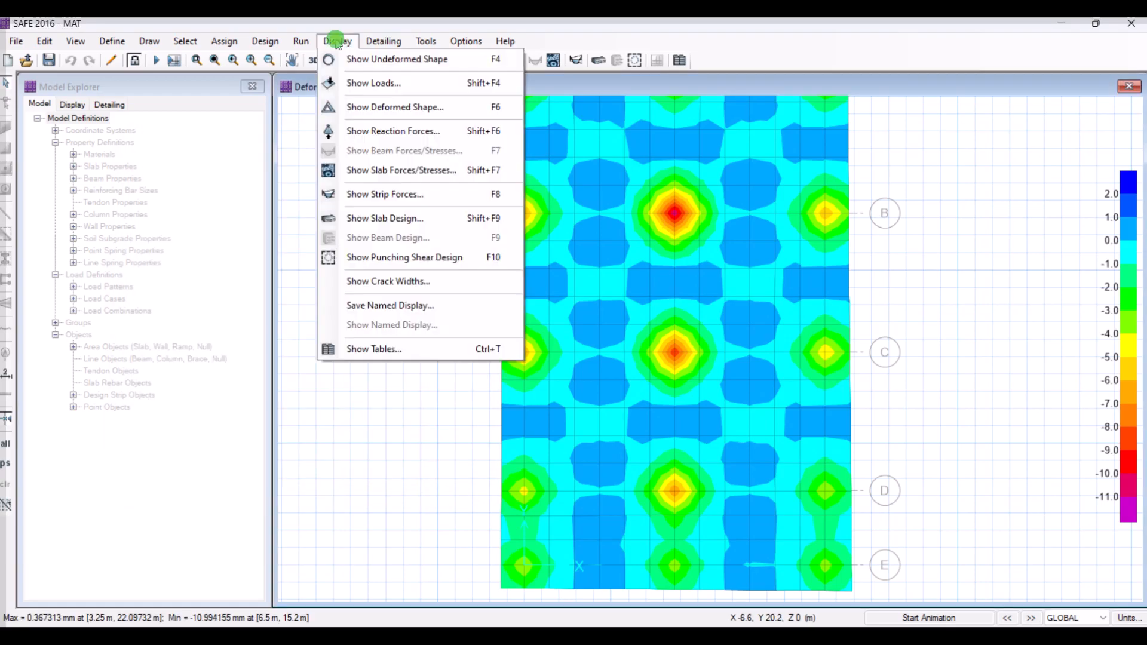
click(372, 43)
click(410, 56)
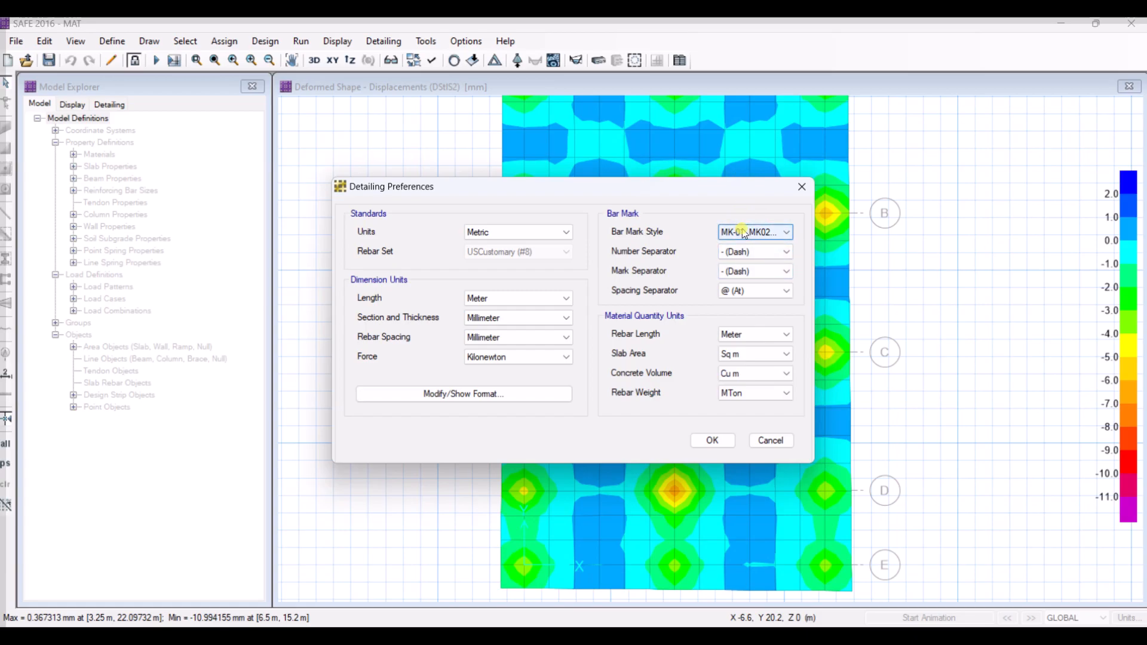
click(715, 441)
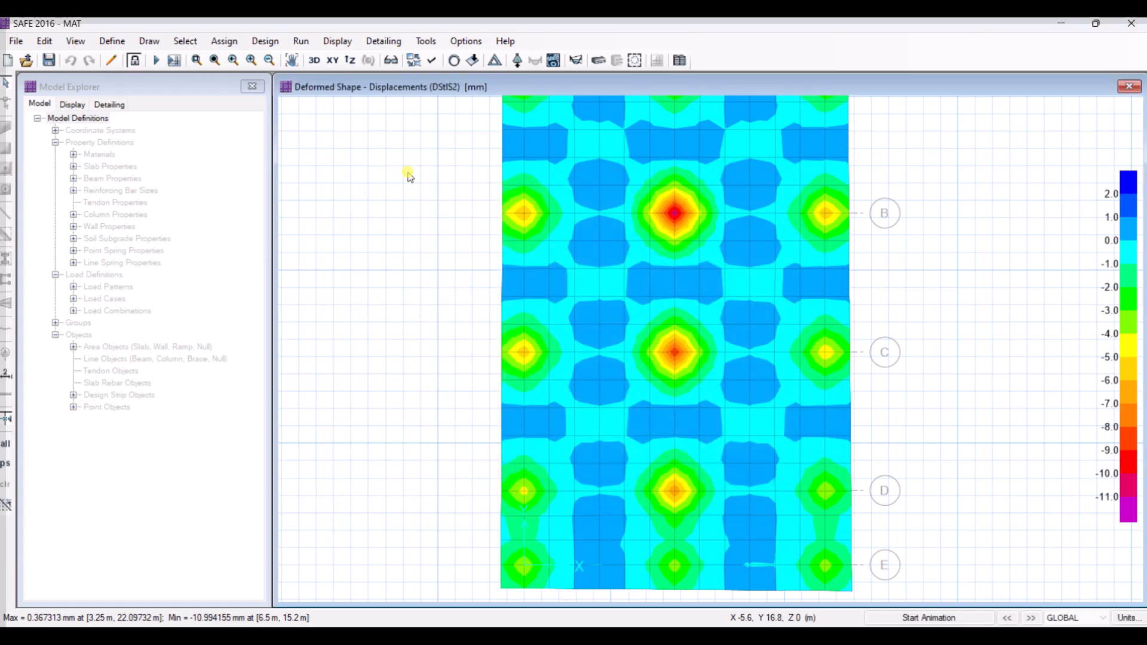
Run detailing for the mat to generate its framing plan and drawing sheets.
click(298, 41)
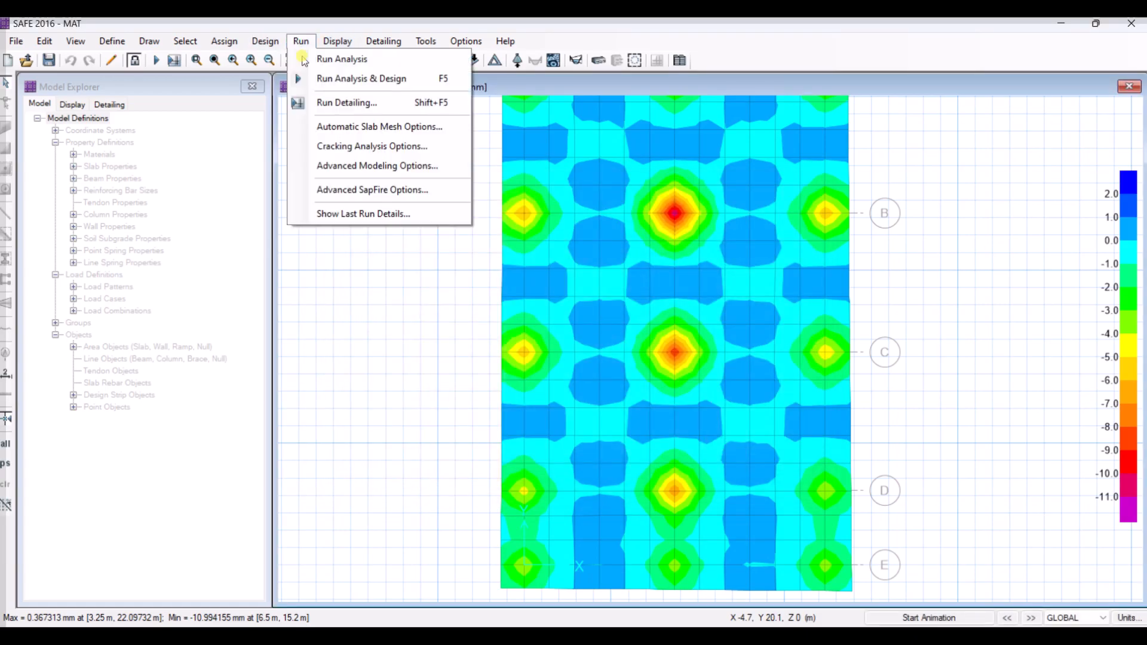
click(346, 103)
click(538, 407)
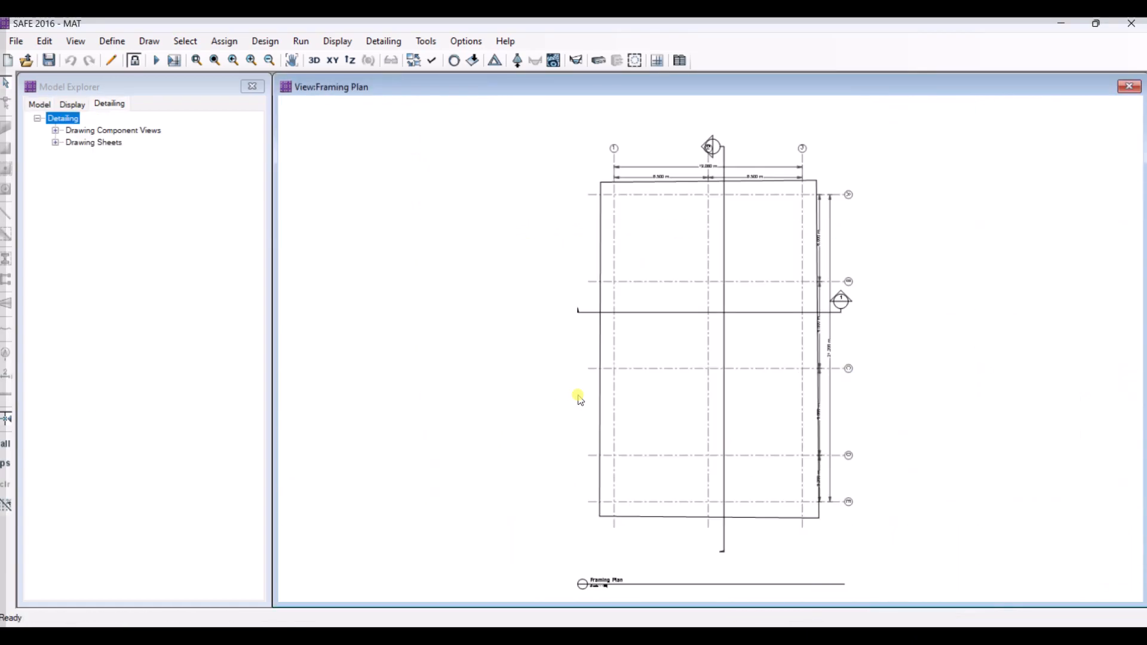
click(263, 42)
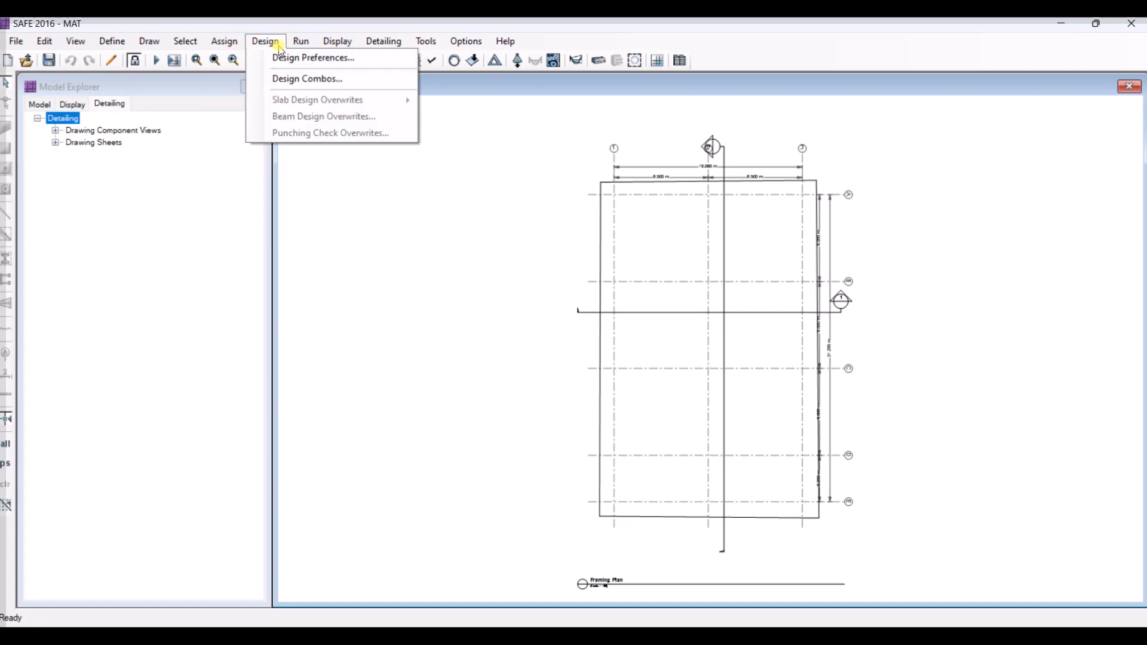
mouse_move(301, 42)
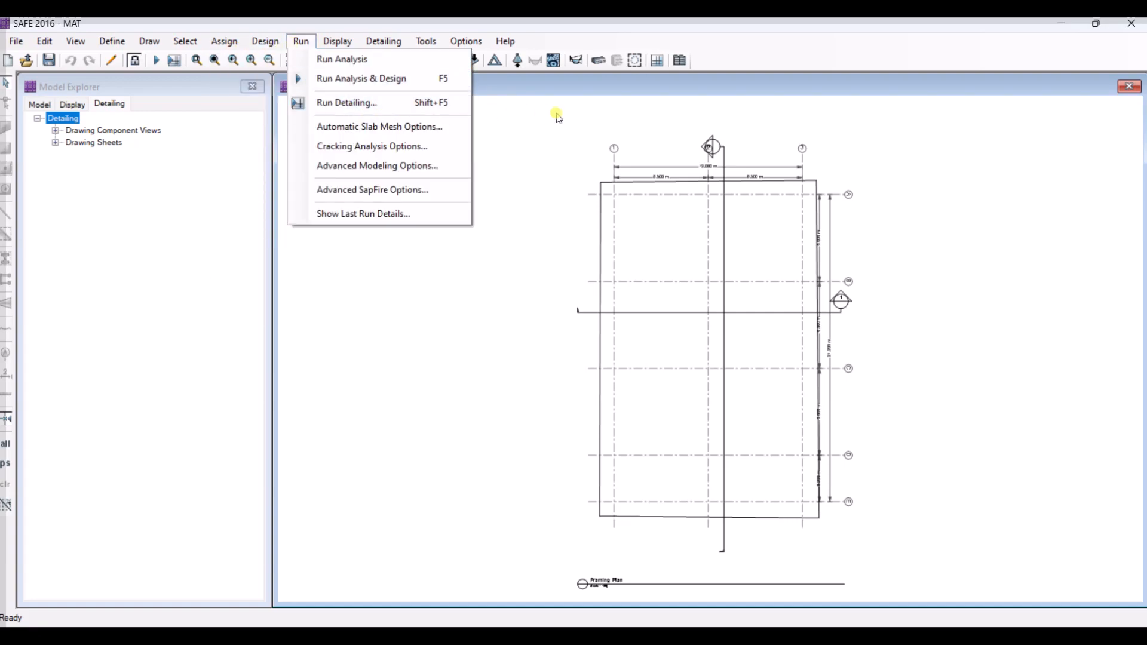
click(778, 113)
click(382, 44)
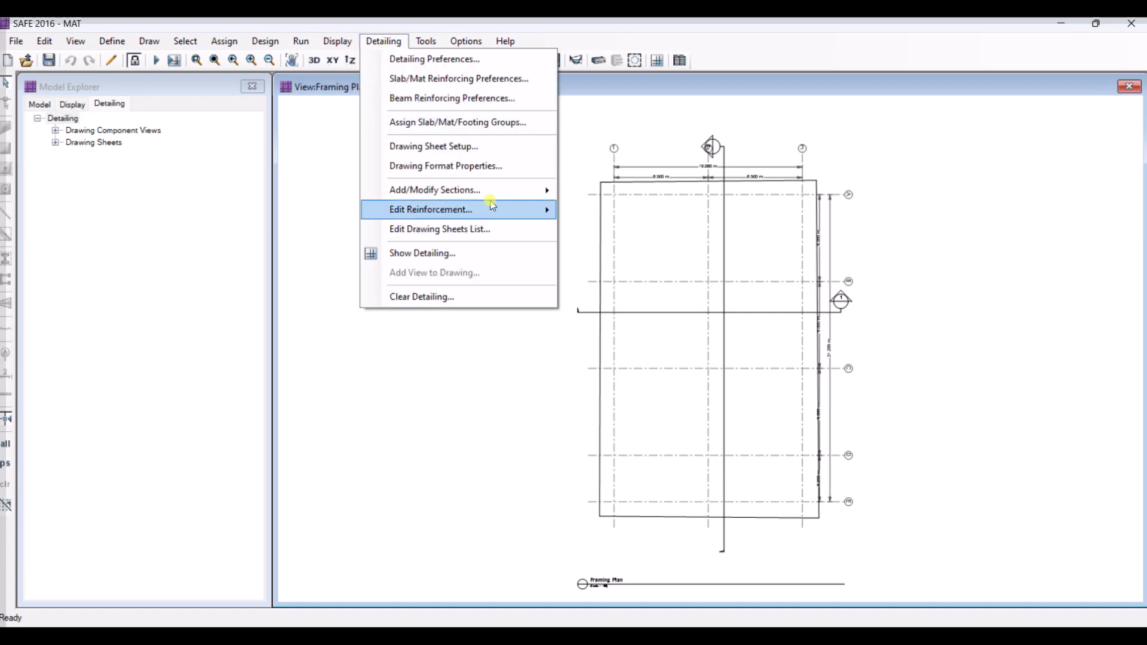
mouse_move(494, 201)
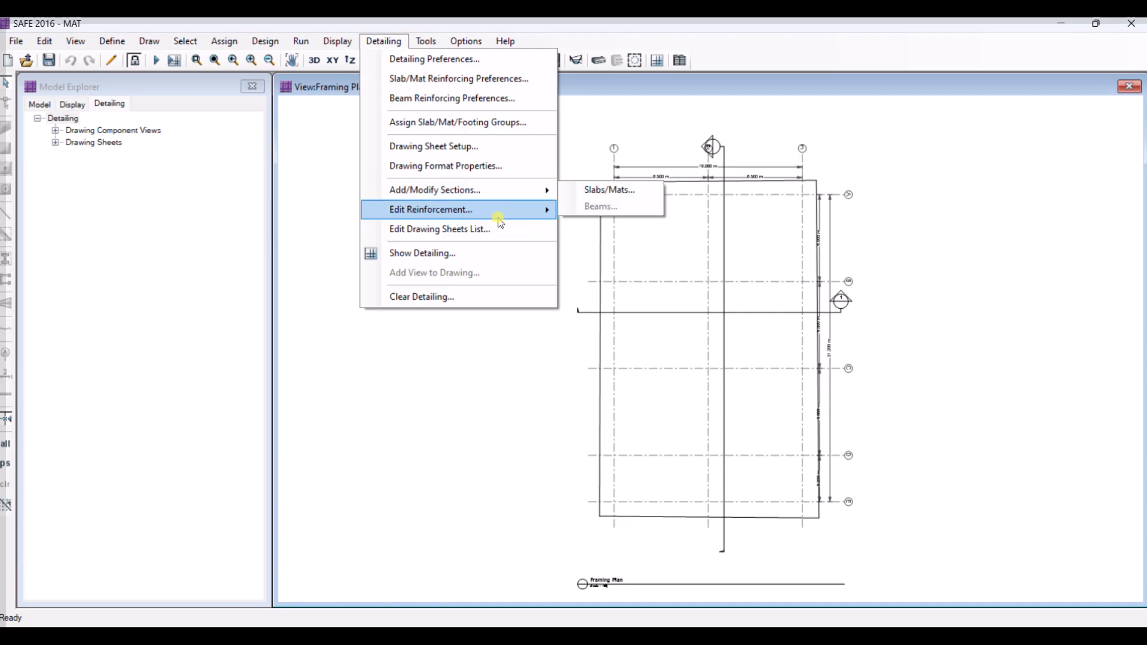
Display the strip-based enveloping flexural reinforcement for layer A, showing top and bottom rebar intensity, and uncover the strip diagrams.
click(335, 42)
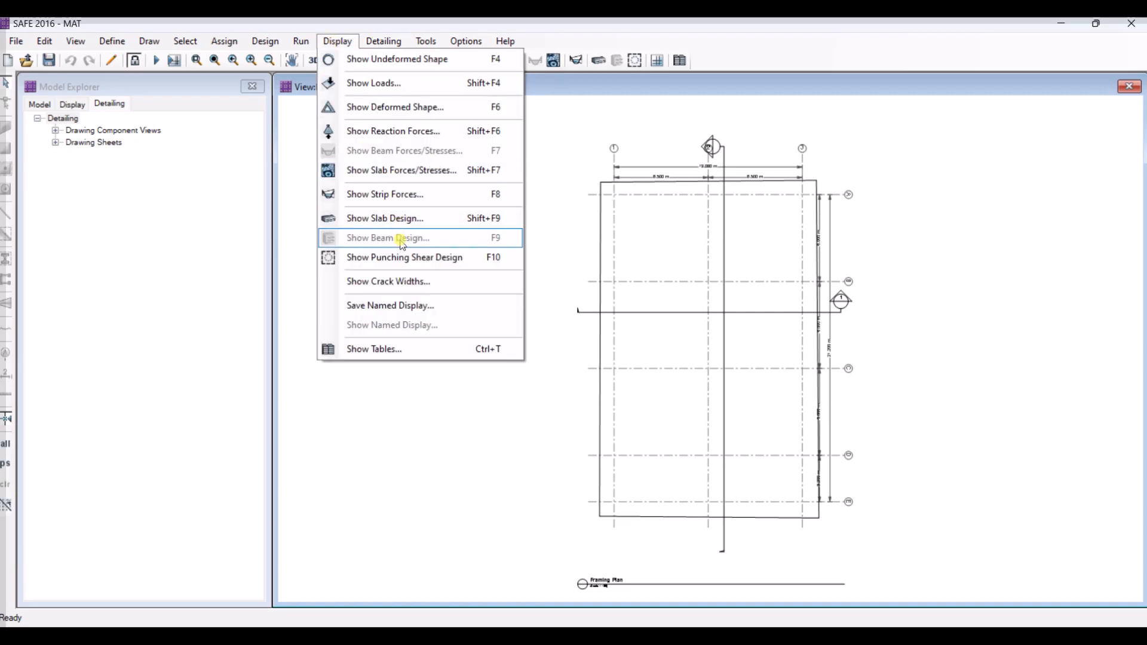
click(410, 218)
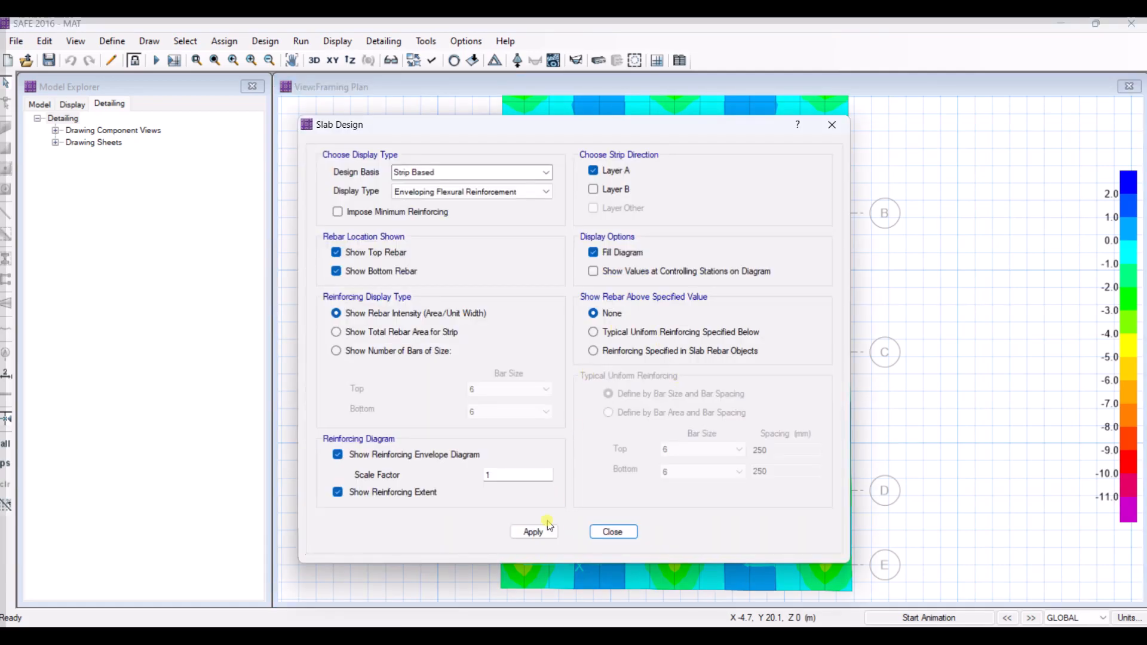
click(549, 526)
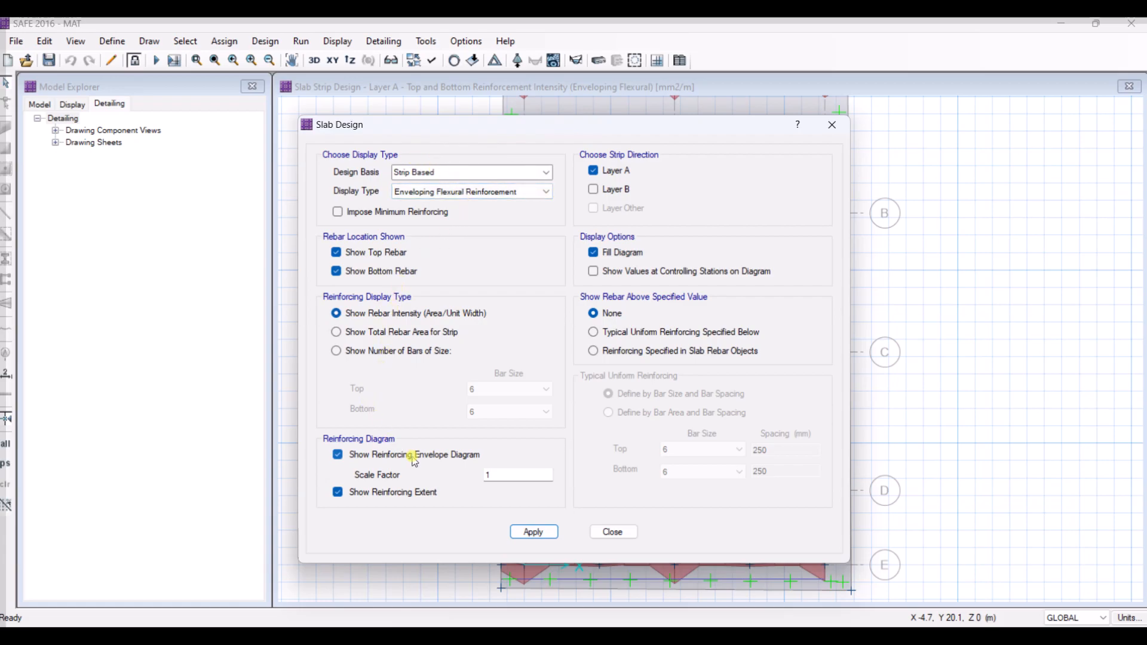
mouse_move(476, 134)
mouse_down()
mouse_move(197, 173)
mouse_move(447, 293)
mouse_move(160, 157)
mouse_move(169, 126)
mouse_up()
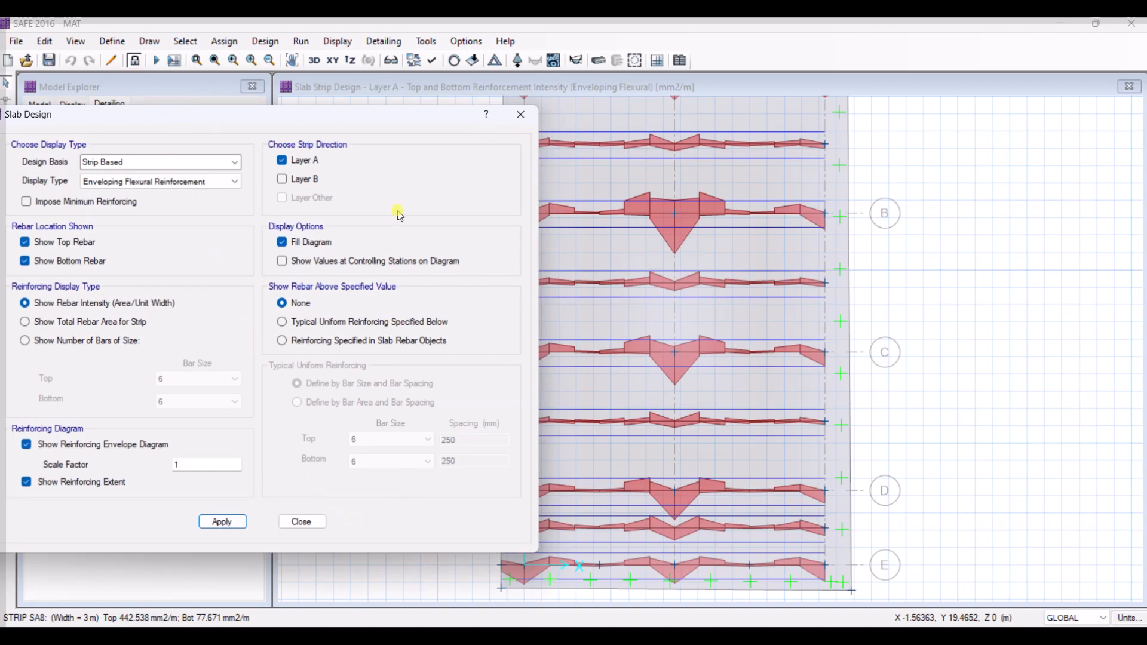
Show only layer A rebar above typical uniform reinforcing of bar size 25 at 250 mm spacing, top and bottom.
drag(410, 116, 368, 131)
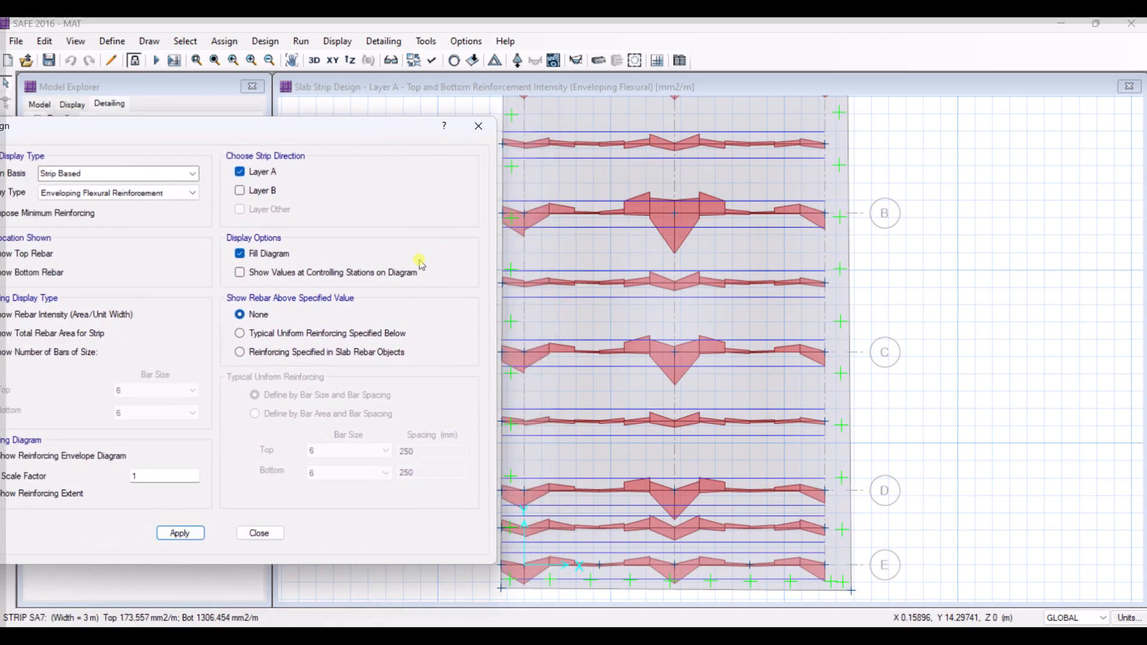
click(296, 340)
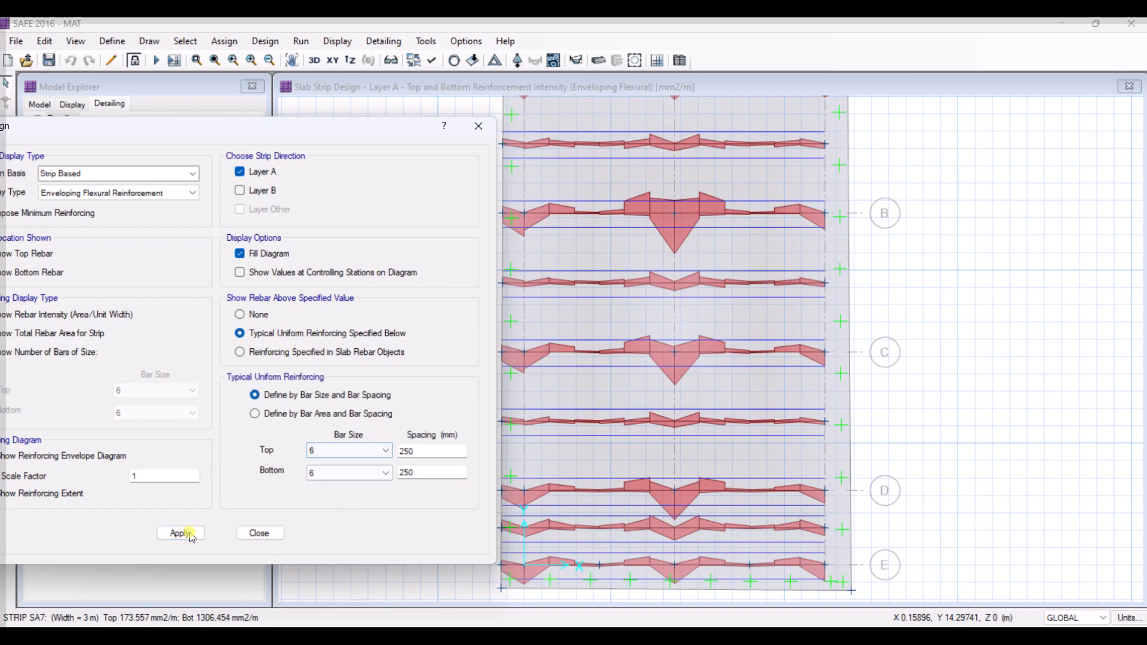
click(333, 454)
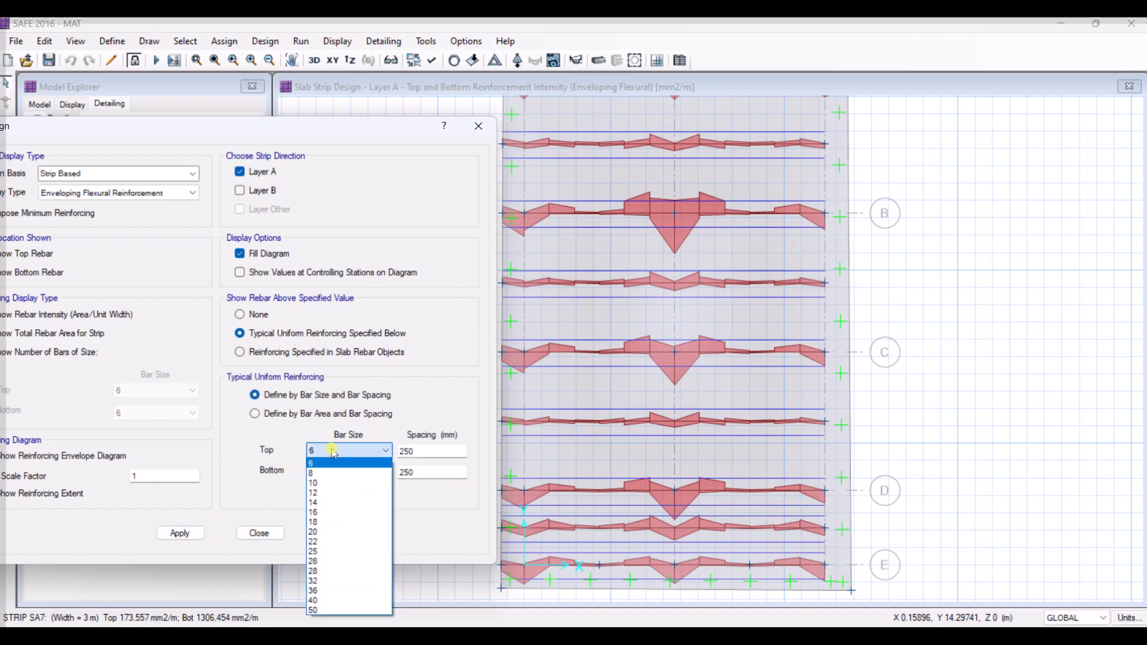
click(316, 551)
click(343, 475)
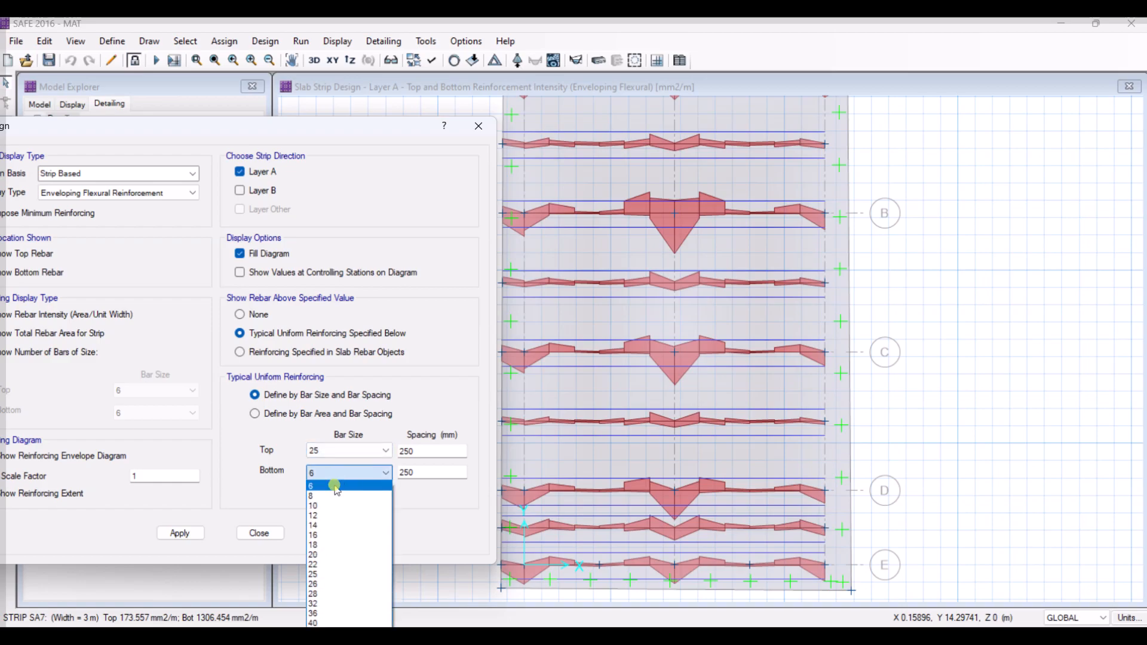
click(325, 575)
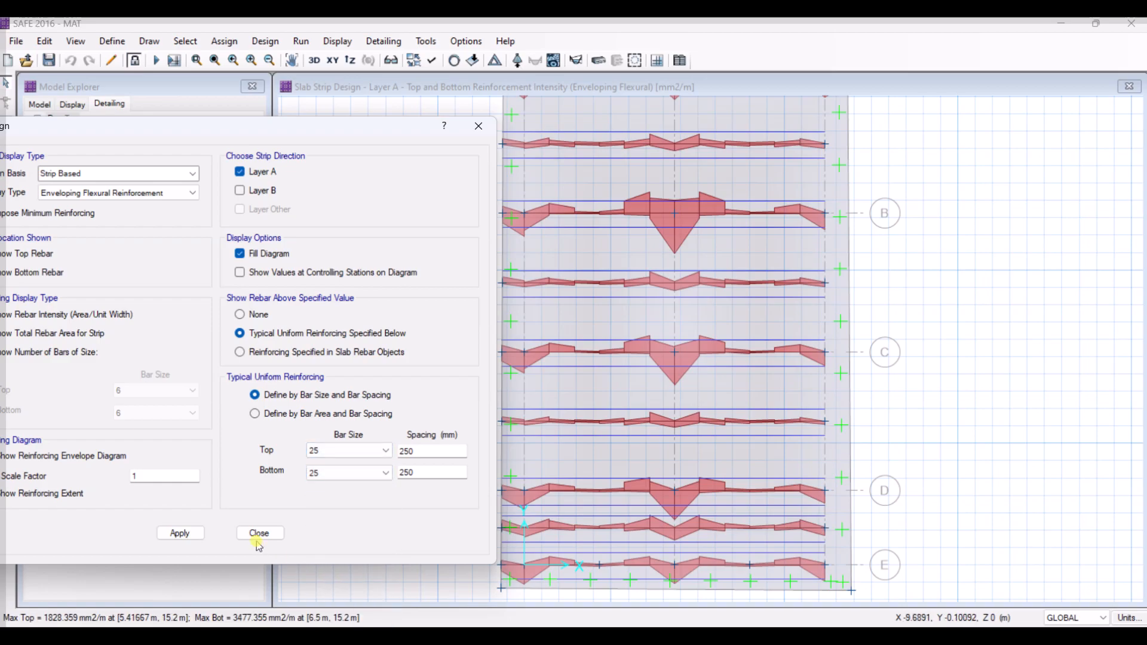
click(182, 534)
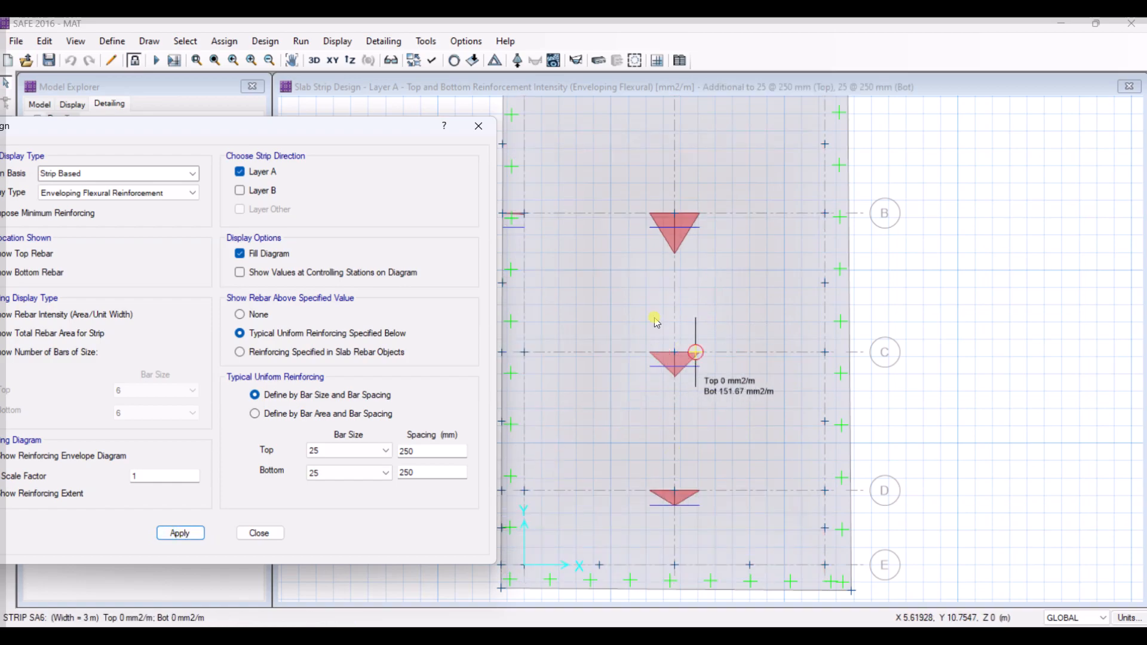
scroll(656, 323, down, 2)
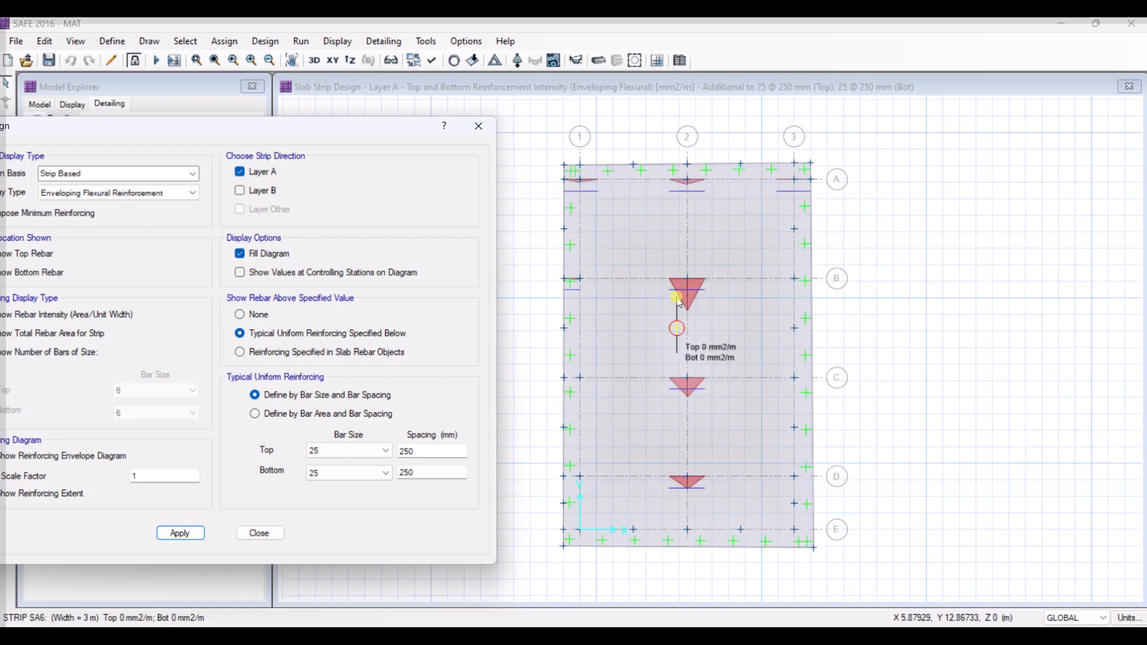
Set the typical uniform reinforcing spacing to 200 mm for both top and bottom bars and apply it to the strip display.
drag(430, 455, 405, 451)
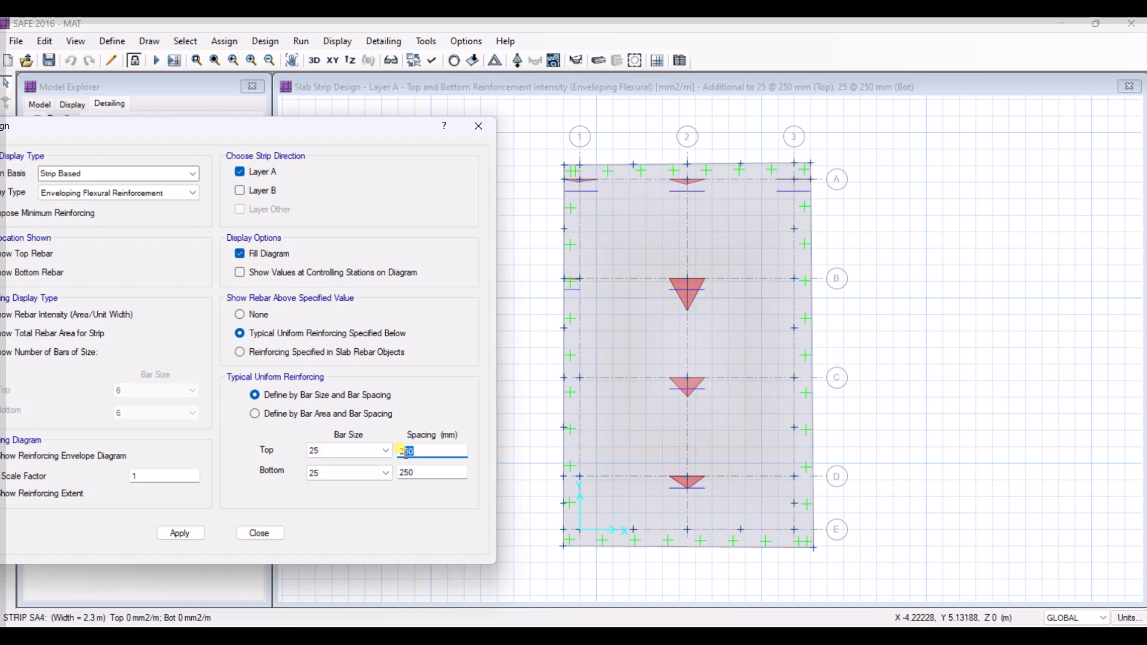
text(00)
drag(425, 473, 385, 475)
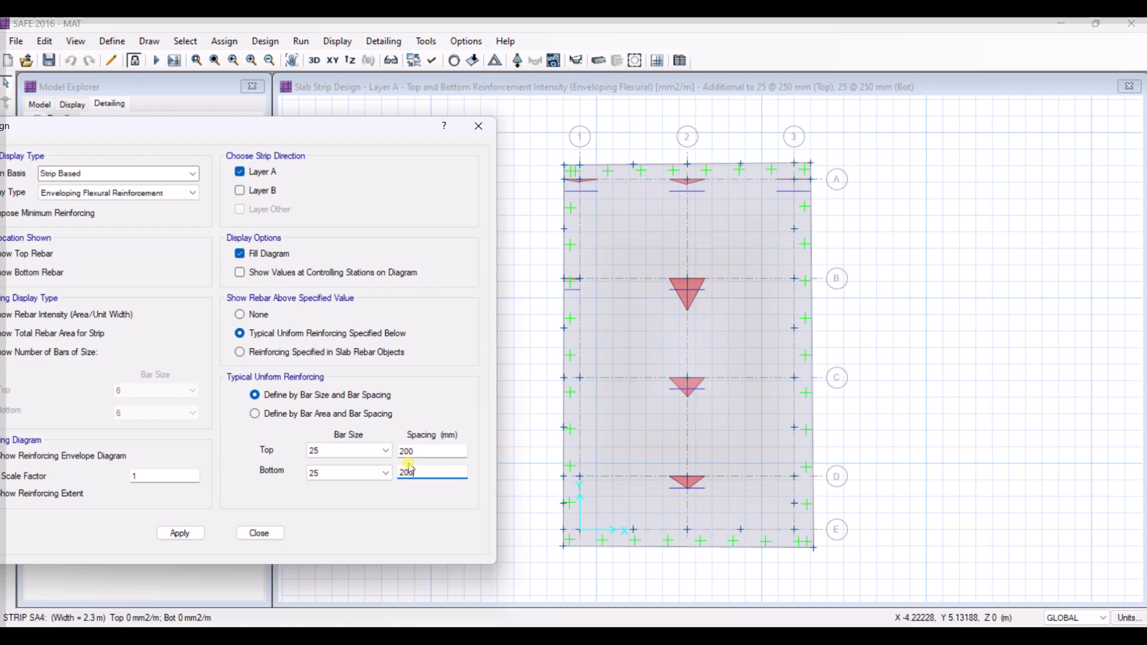
click(180, 532)
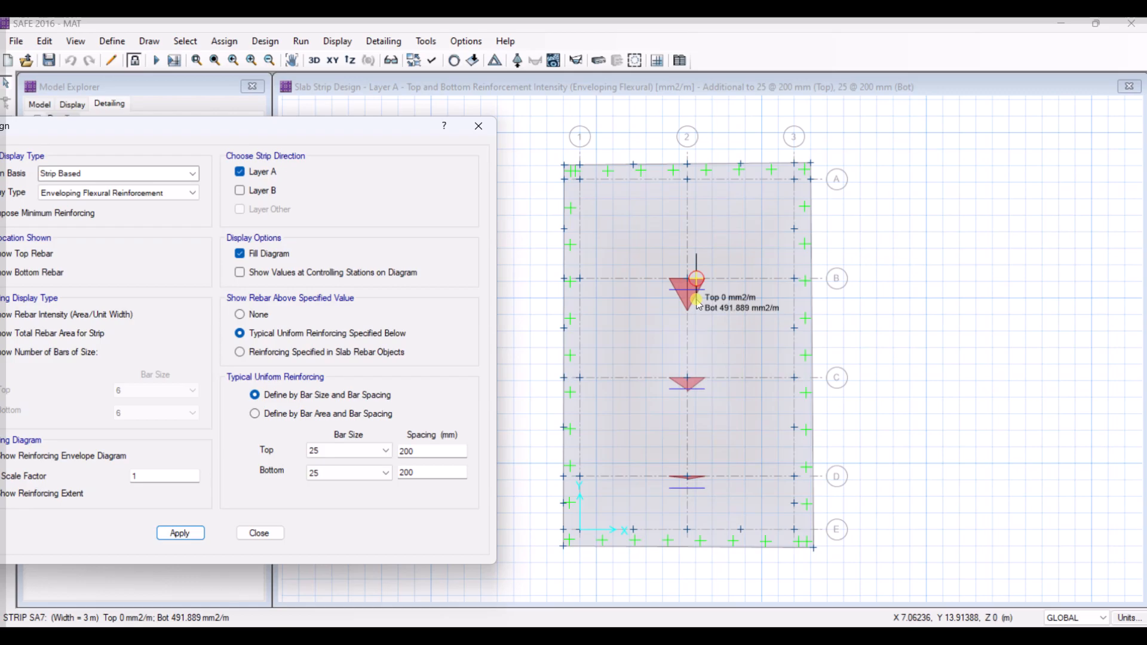
Set the bottom uniform reinforcing to bar size 25 at 150 mm spacing and update the strip display.
click(384, 452)
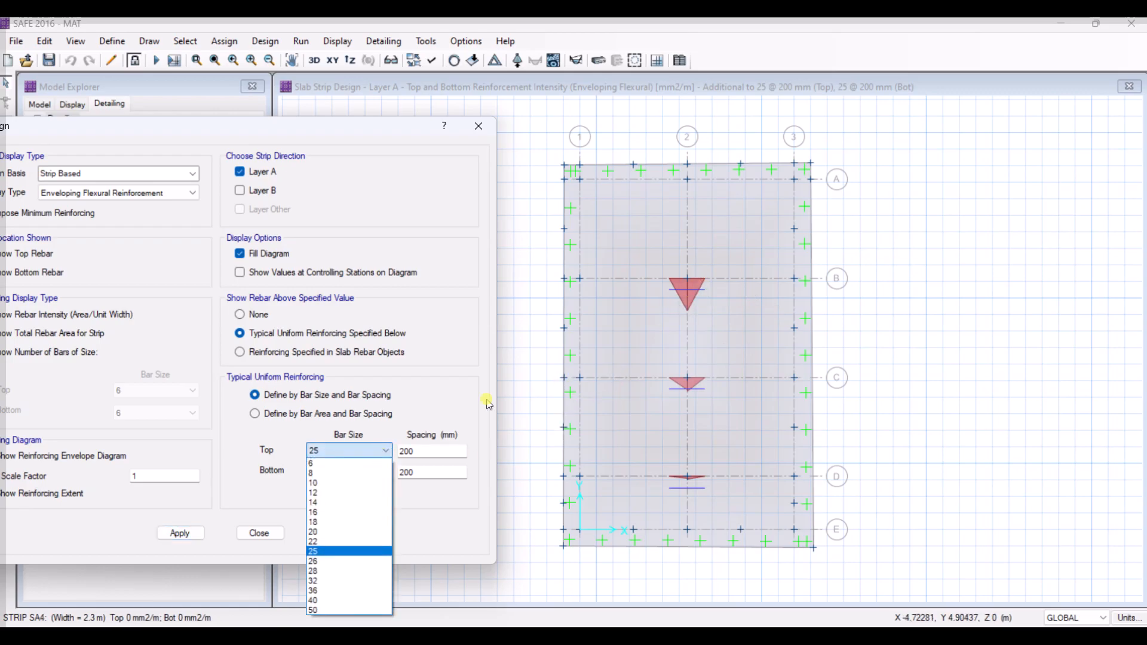
click(464, 385)
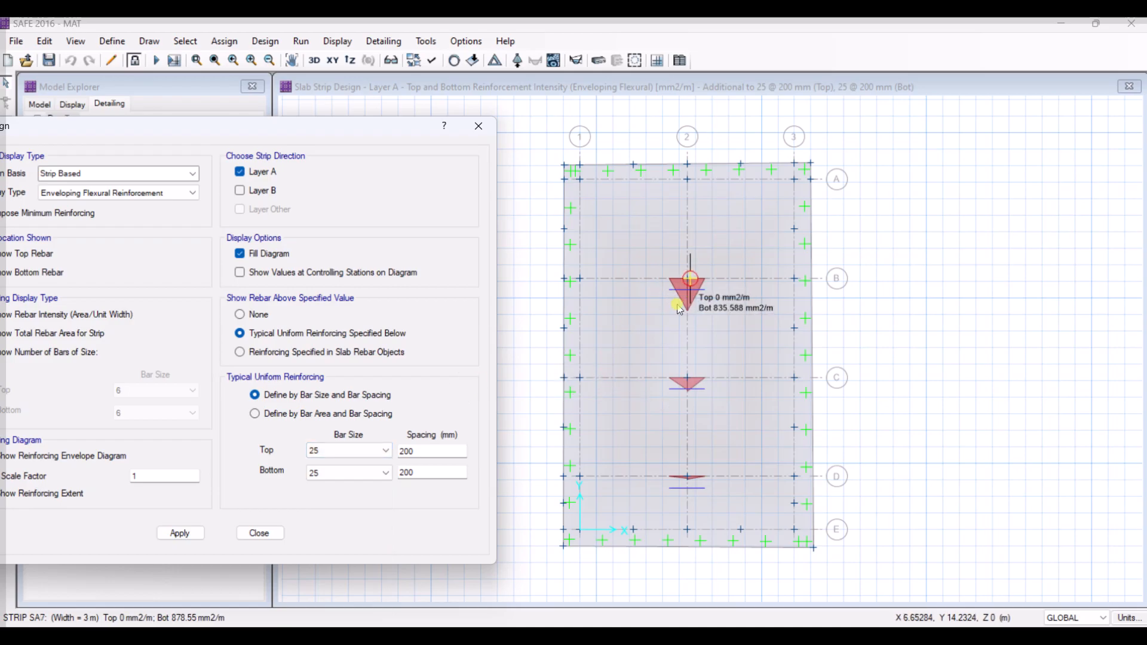
click(384, 474)
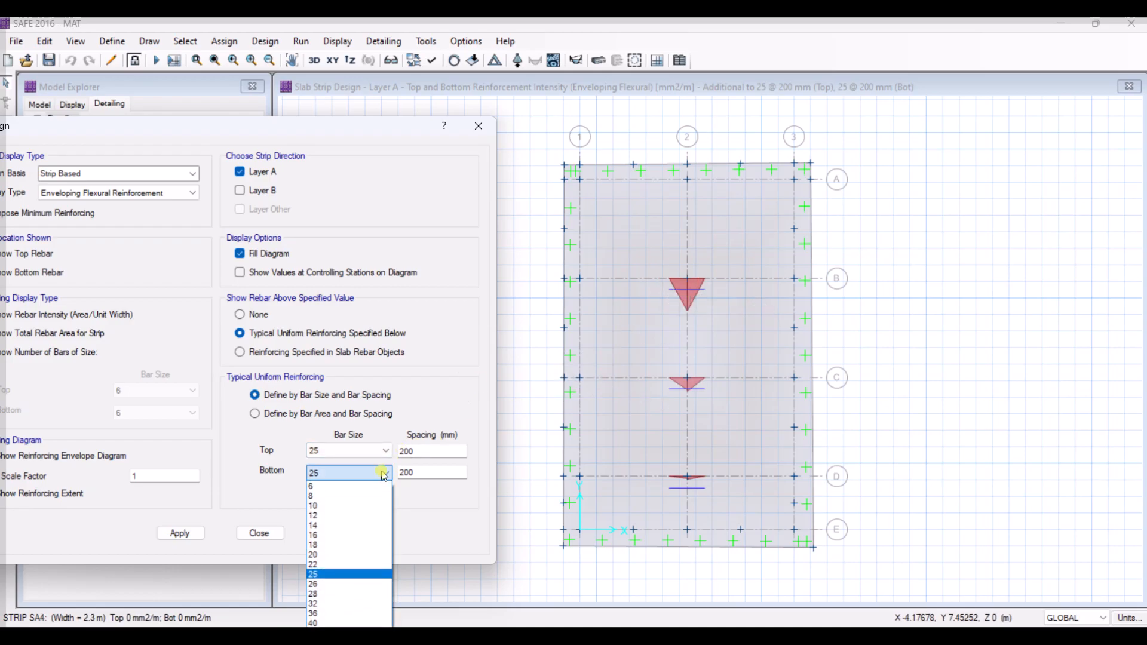
click(345, 575)
drag(424, 476, 401, 478)
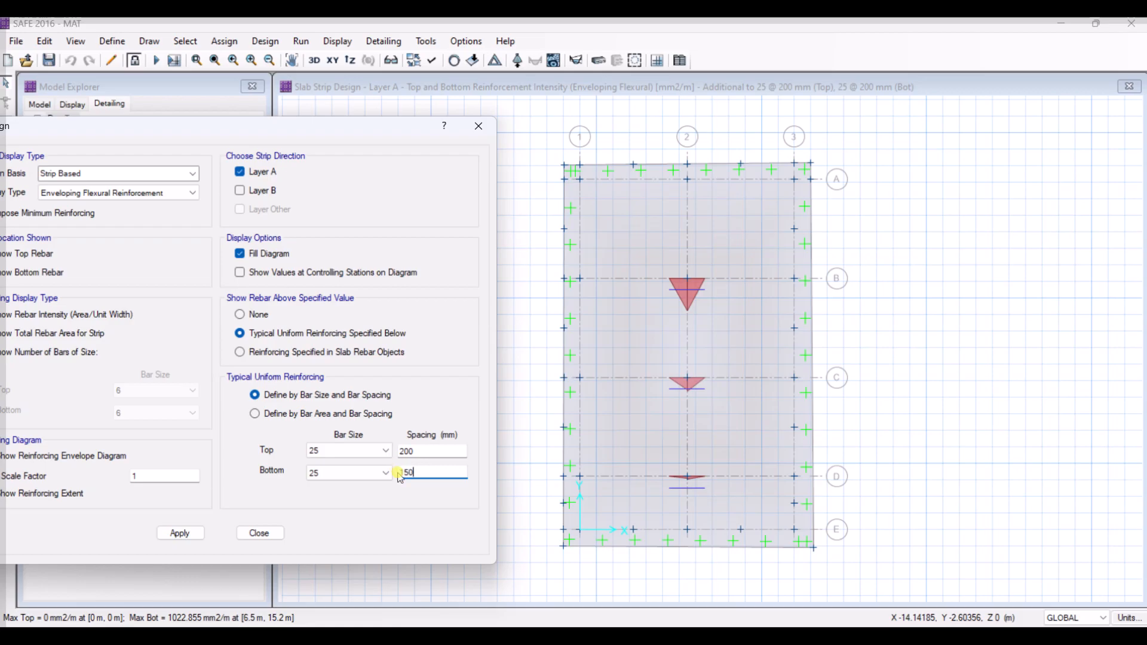
click(182, 535)
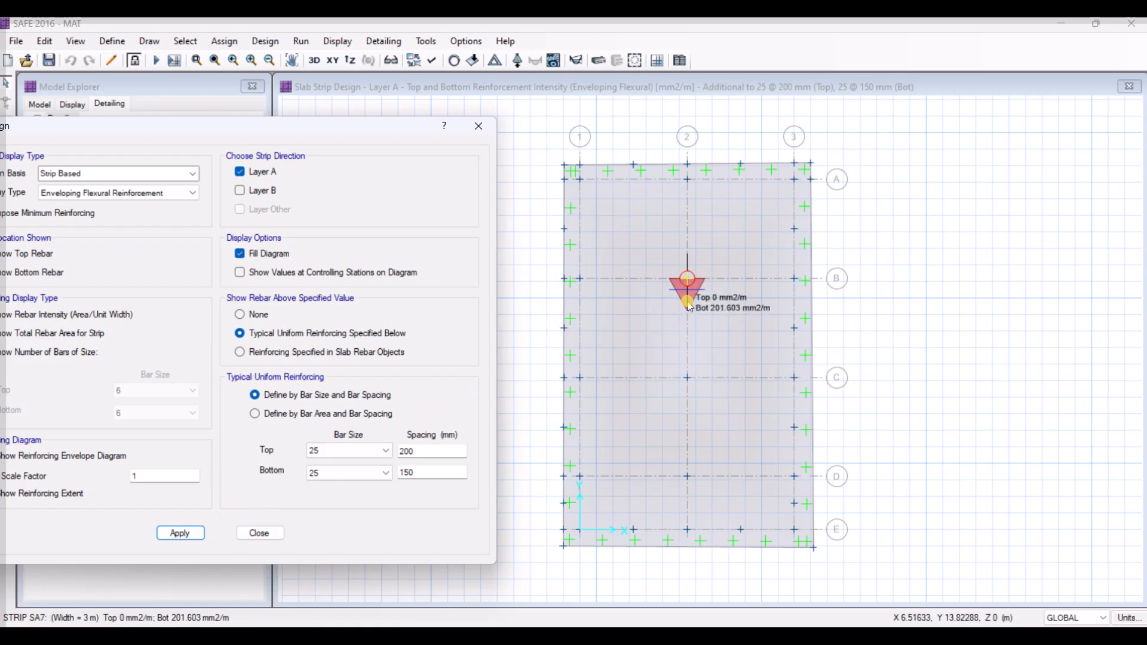
Set the bottom uniform bar size to 28, apply it to the strip display, and close the slab design settings.
click(358, 479)
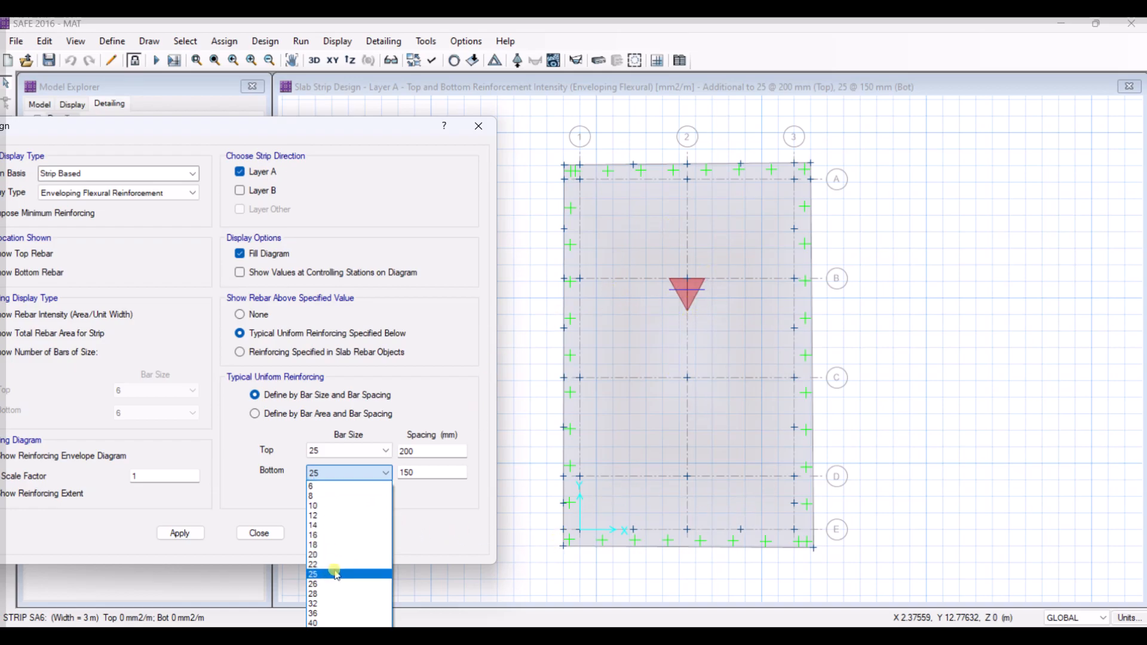
click(334, 594)
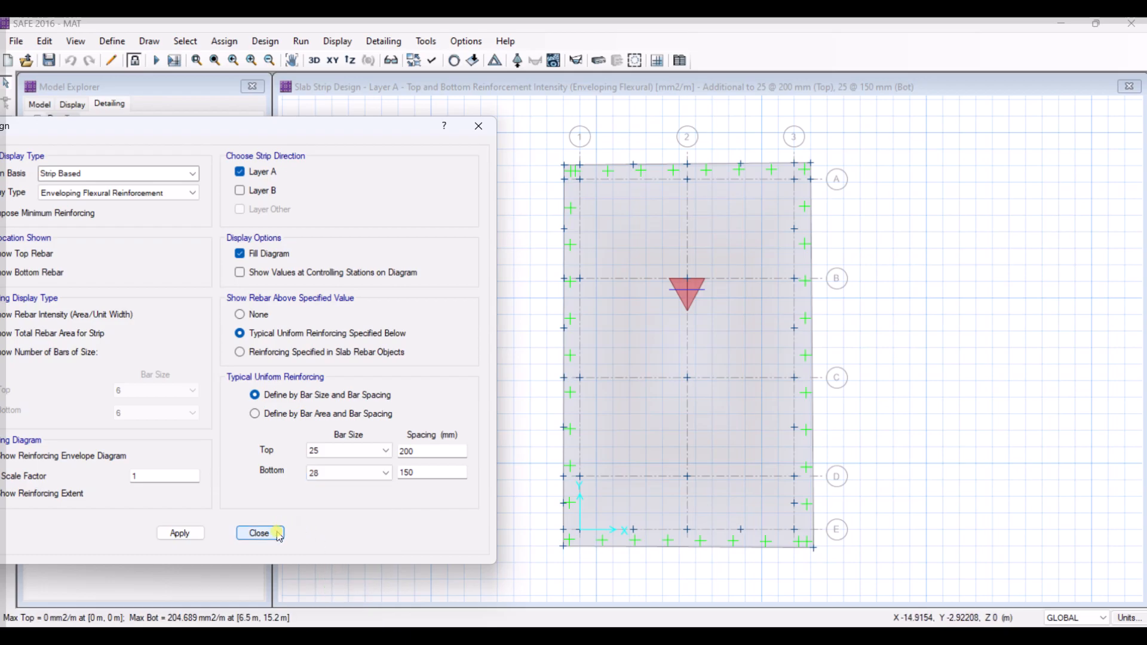
click(192, 542)
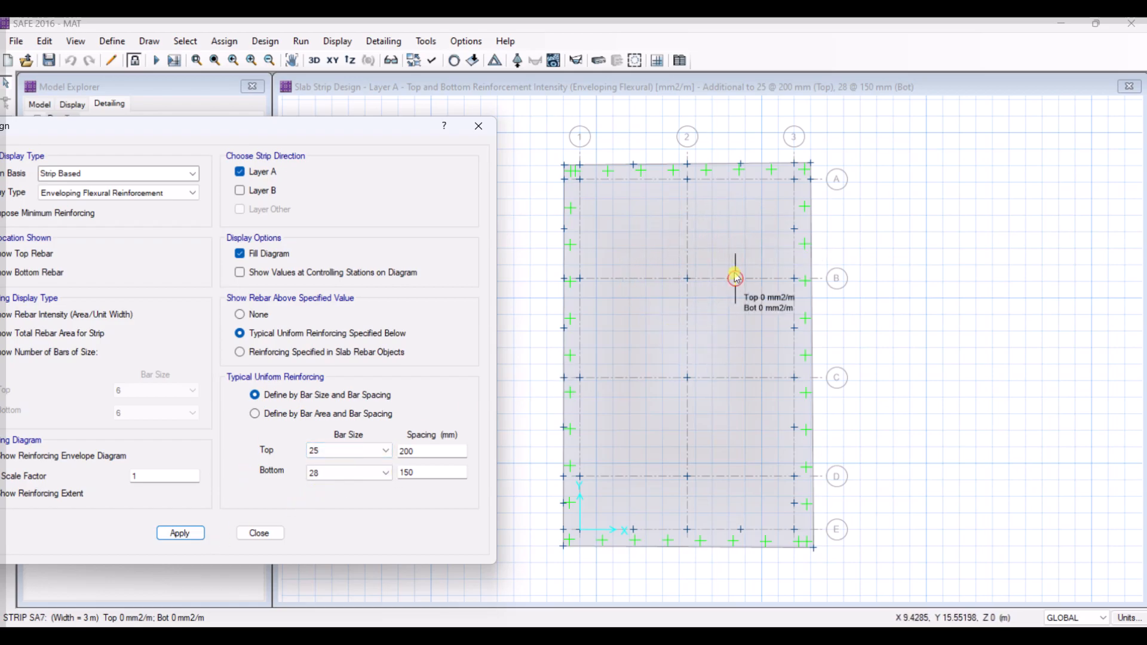
drag(315, 146, 667, 126)
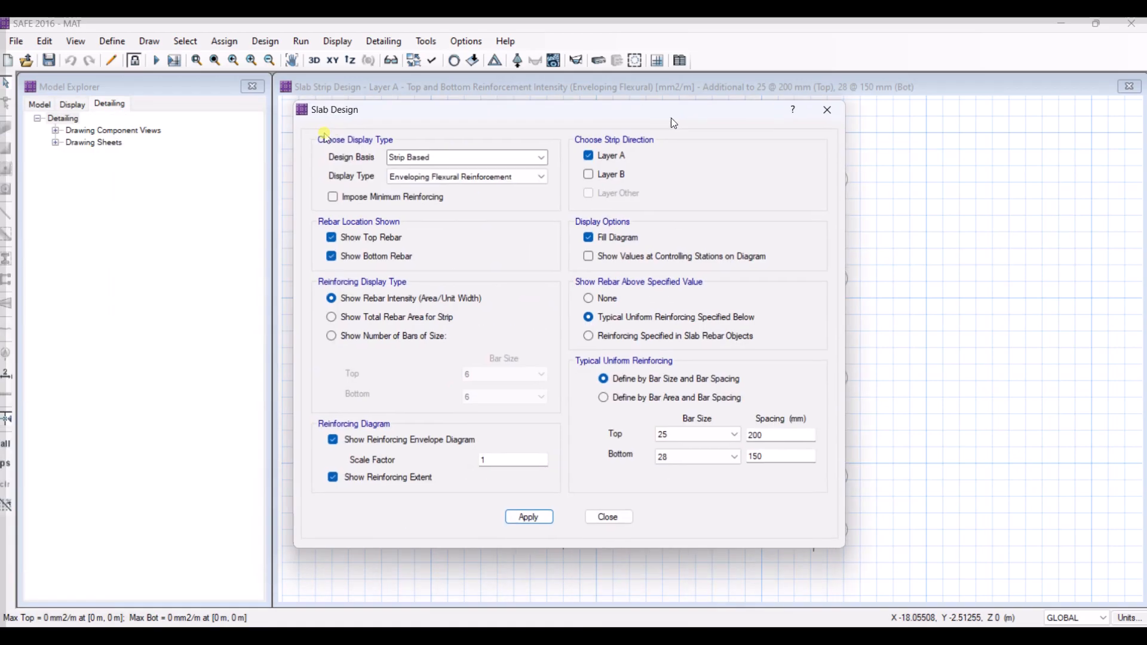
click(607, 517)
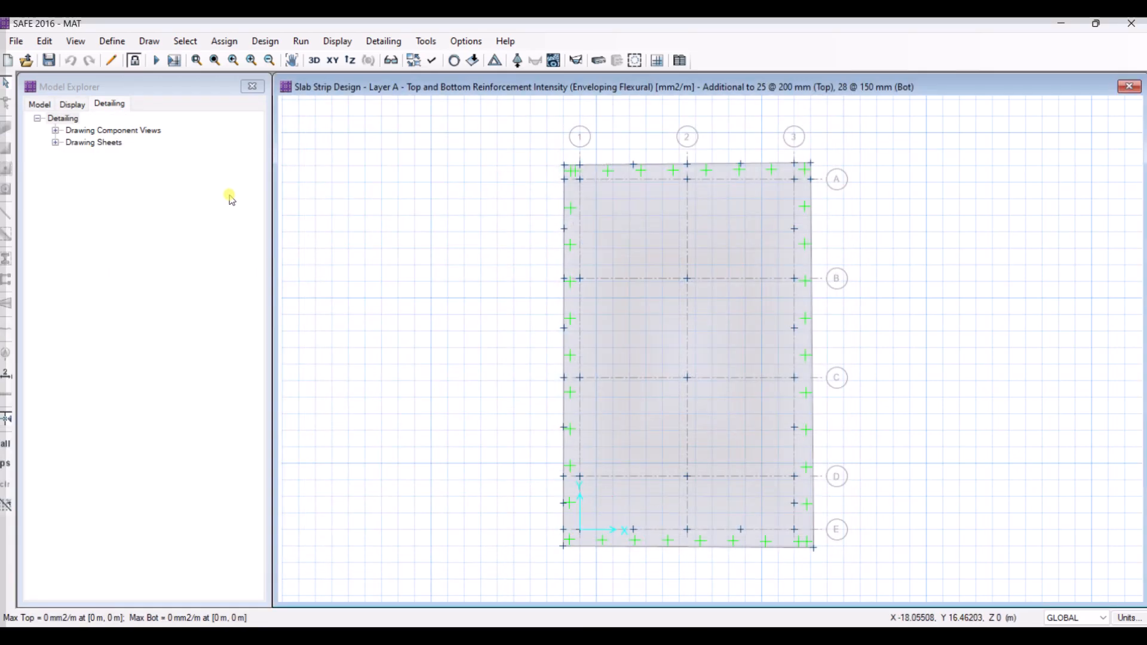
Display Mat1's layer A reinforcement profile and examine the provided reinforcement along the strips around grid B.
click(53, 130)
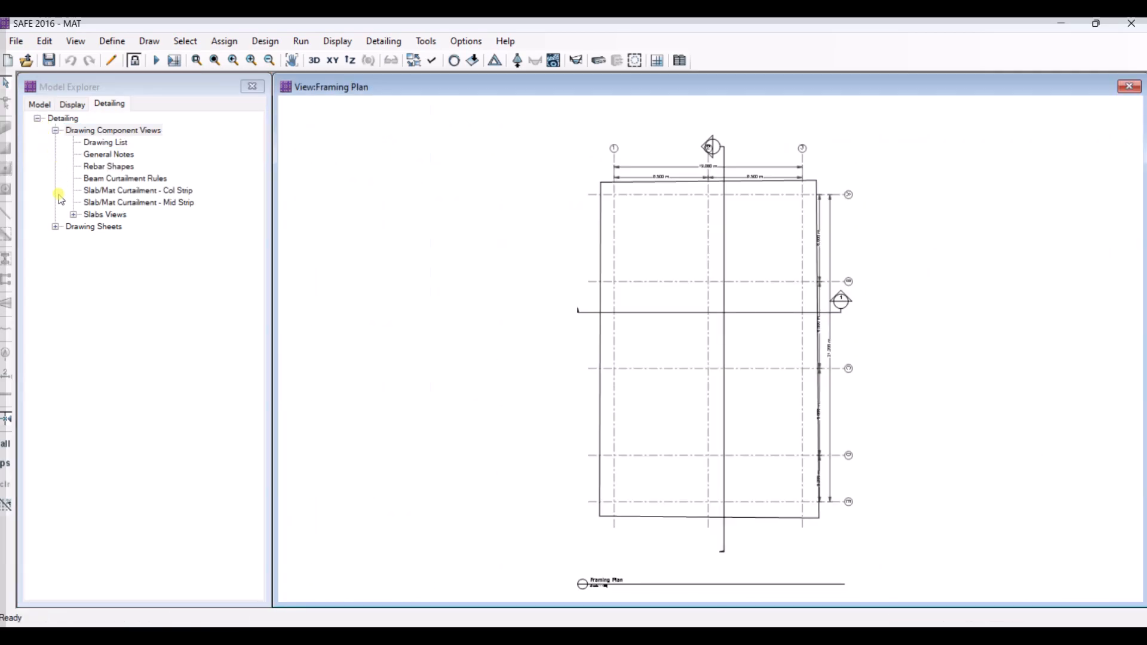
click(66, 217)
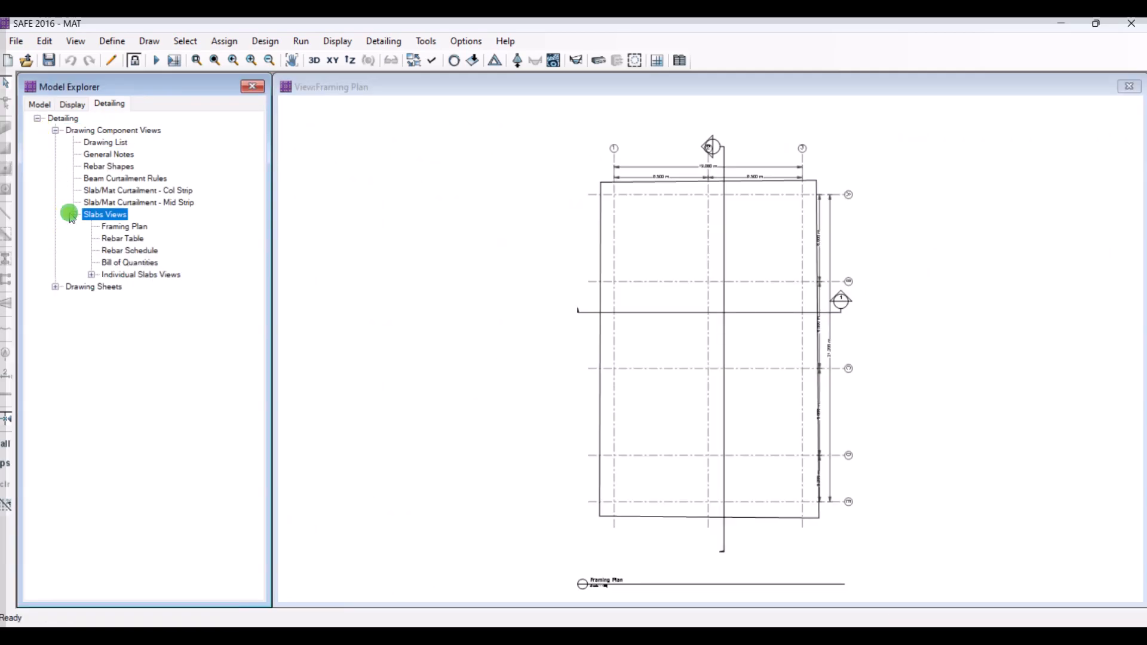
click(93, 275)
click(123, 287)
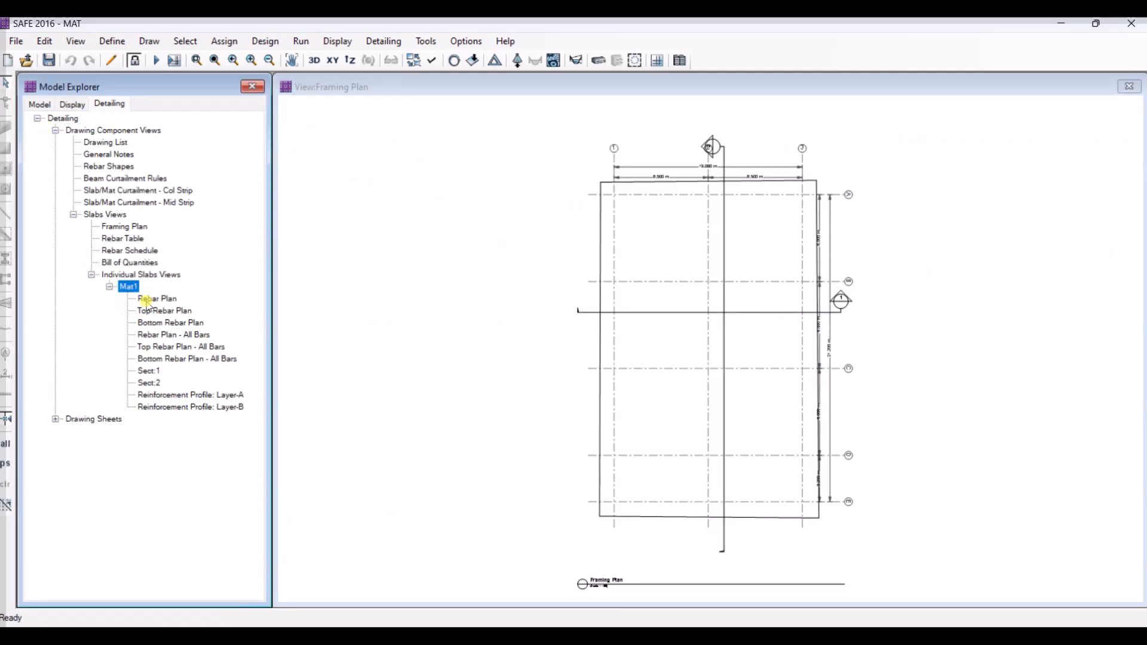
click(193, 394)
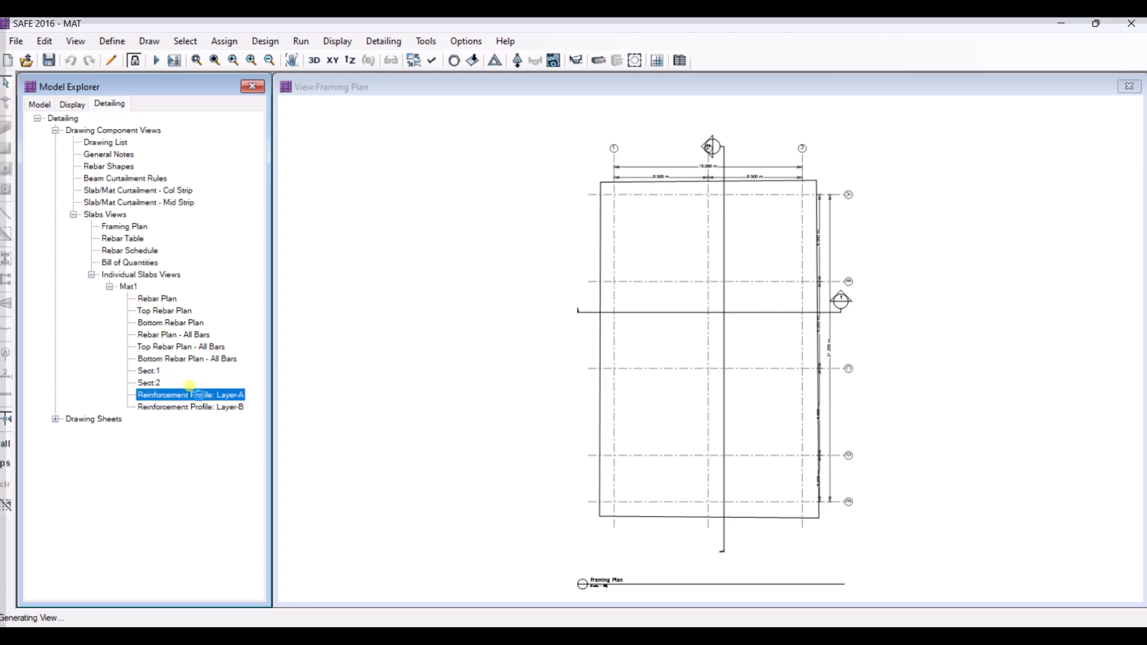
scroll(690, 287, up, 5)
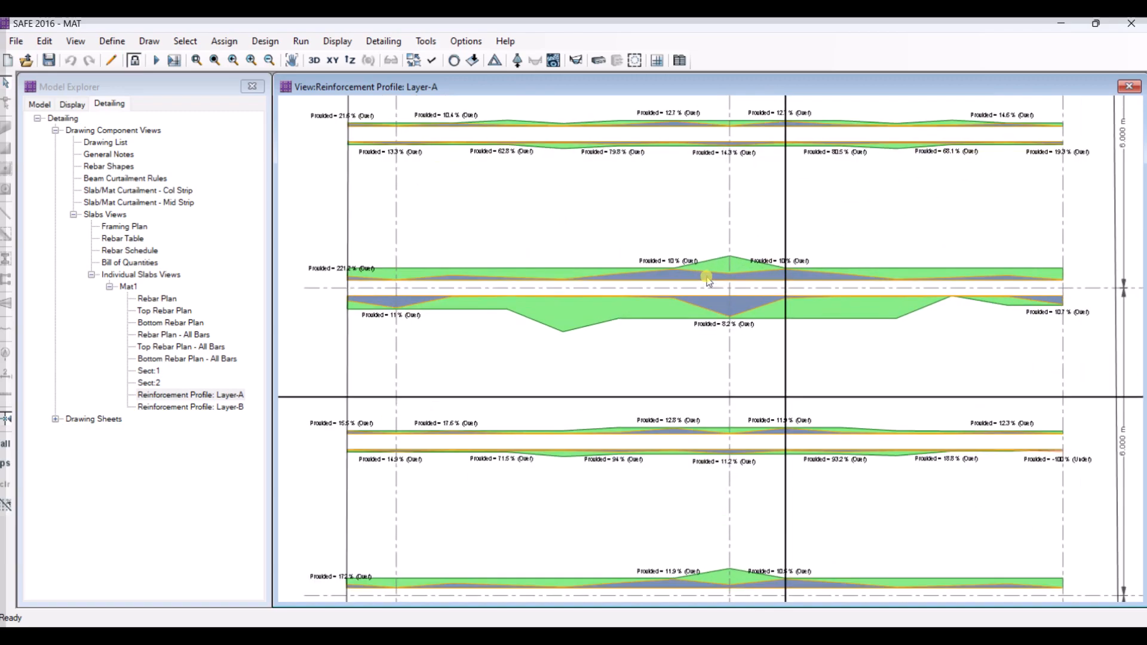
scroll(707, 281, up, 1)
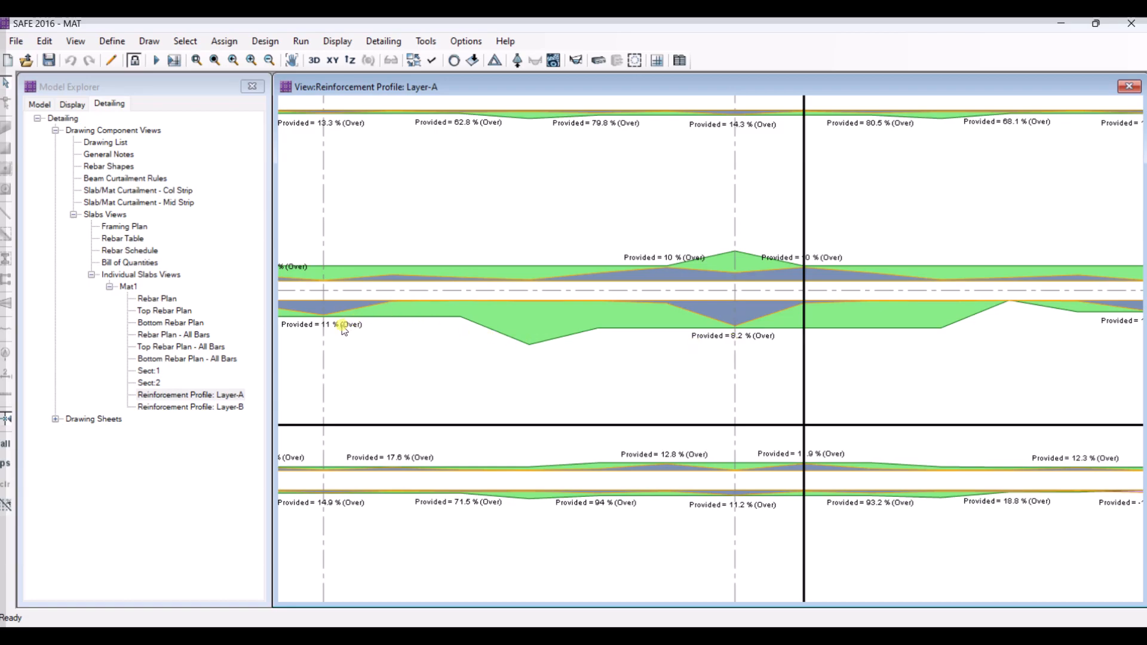
scroll(658, 389, down, 1)
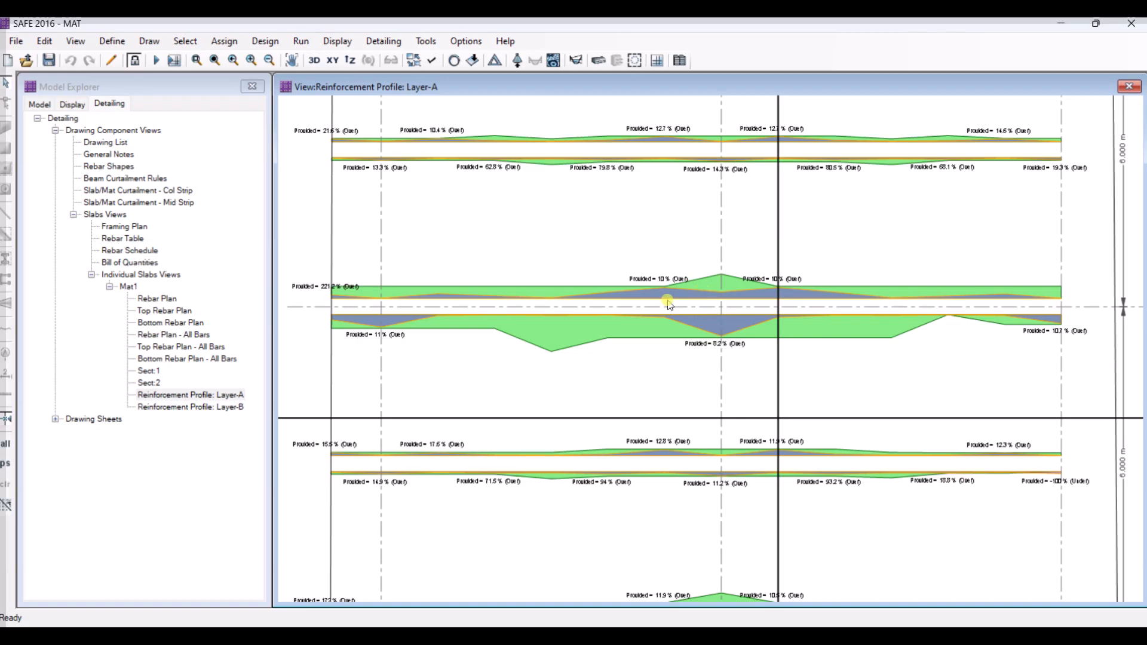
Display Mat1's layer B reinforcement profile and examine the provided reinforcement along the strips between grids B and C.
click(232, 408)
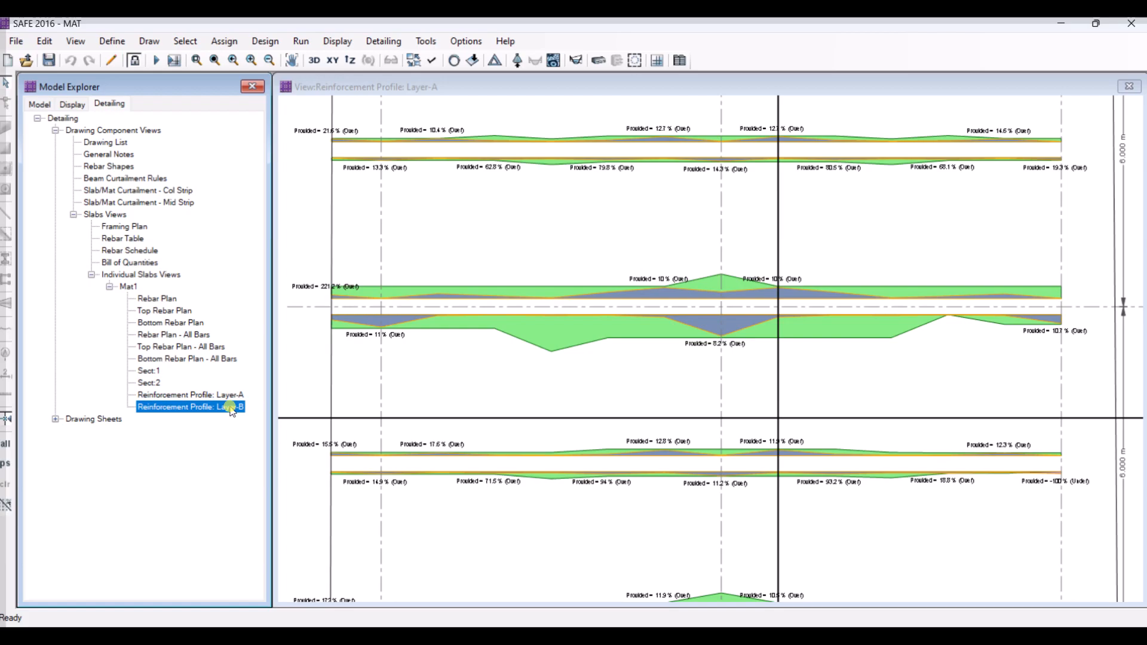
double_click(230, 407)
scroll(735, 357, up, 5)
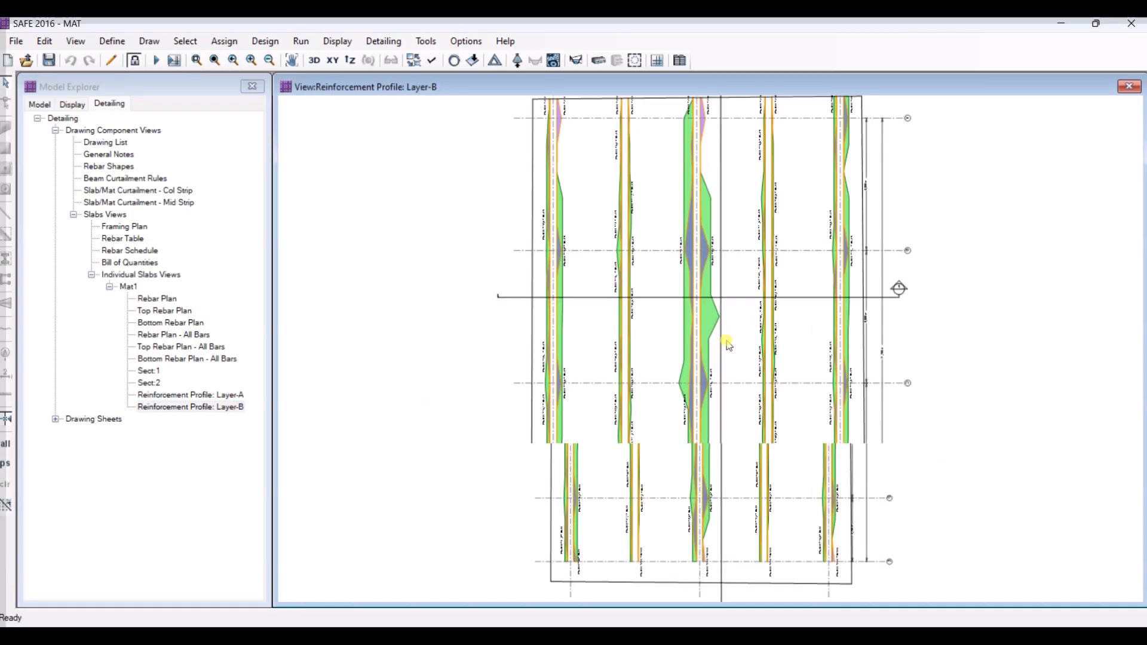
scroll(706, 307, up, 2)
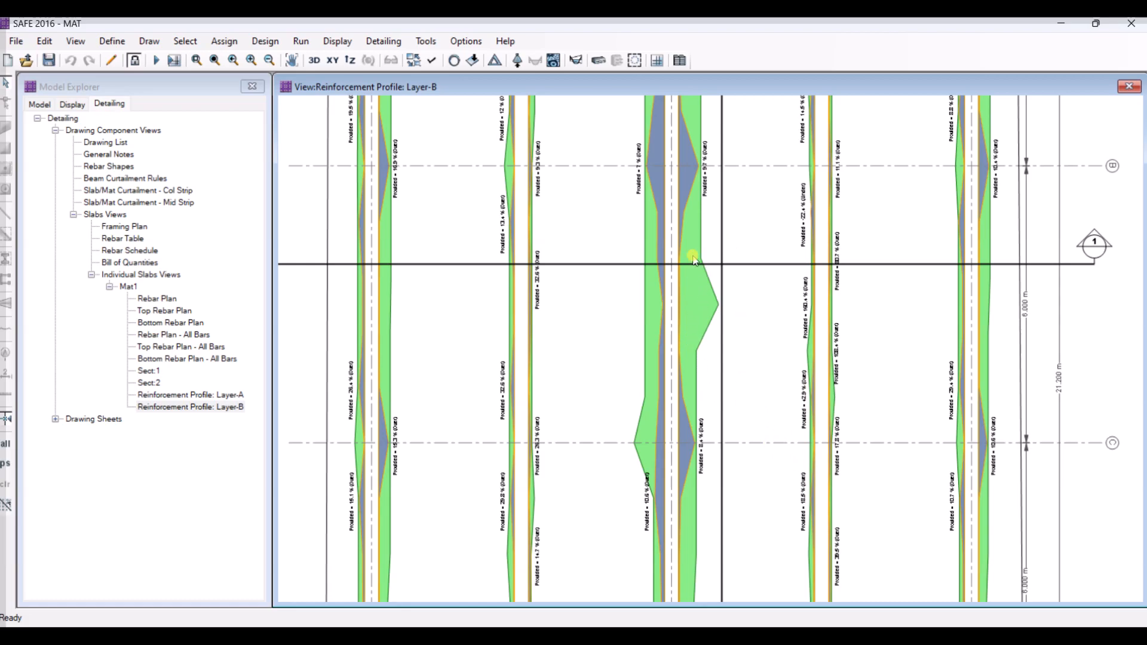
scroll(719, 358, down, 2)
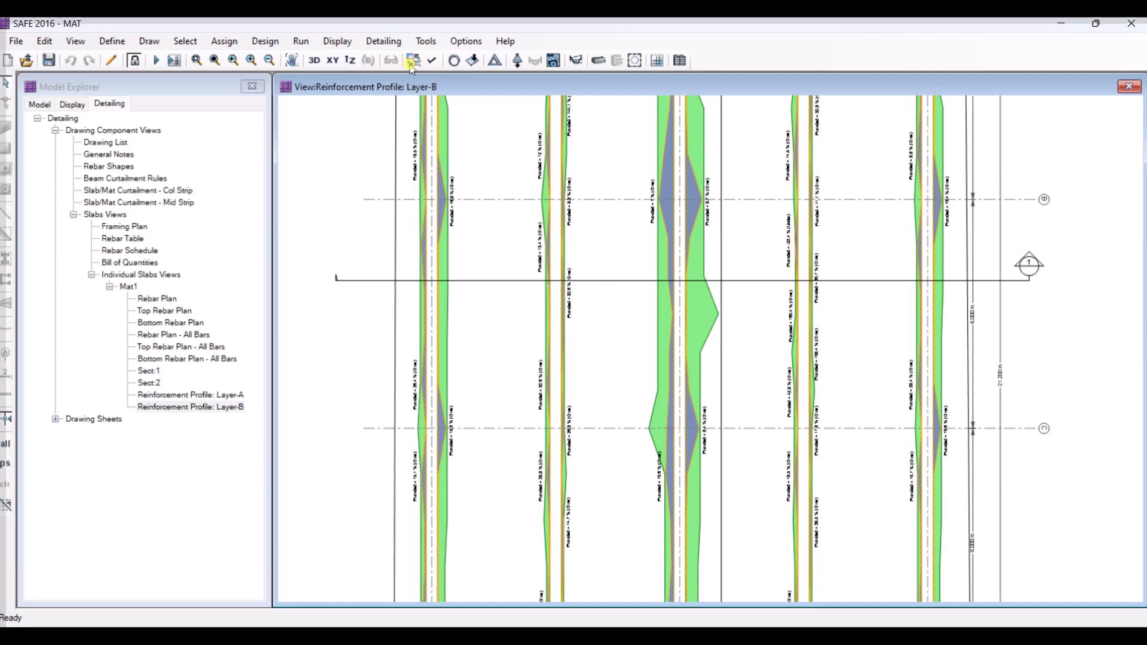
Redisplay the layer A slab strip design with the current uniform reinforcing settings and close the settings dialog.
click(383, 41)
mouse_move(338, 41)
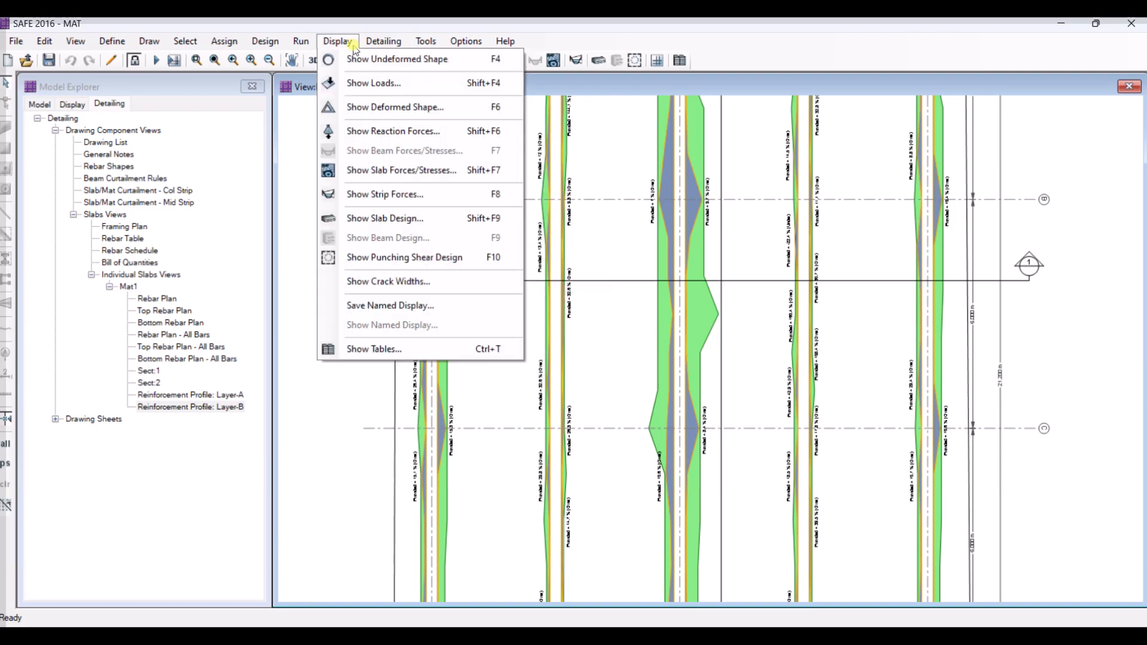
click(409, 219)
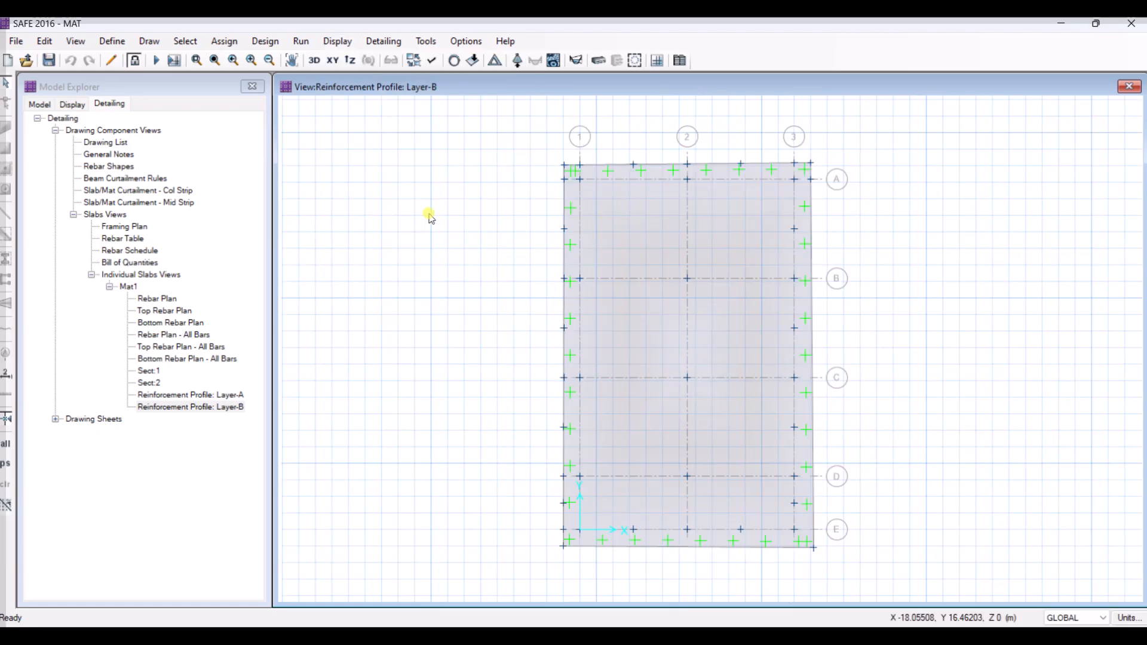
click(533, 532)
click(616, 531)
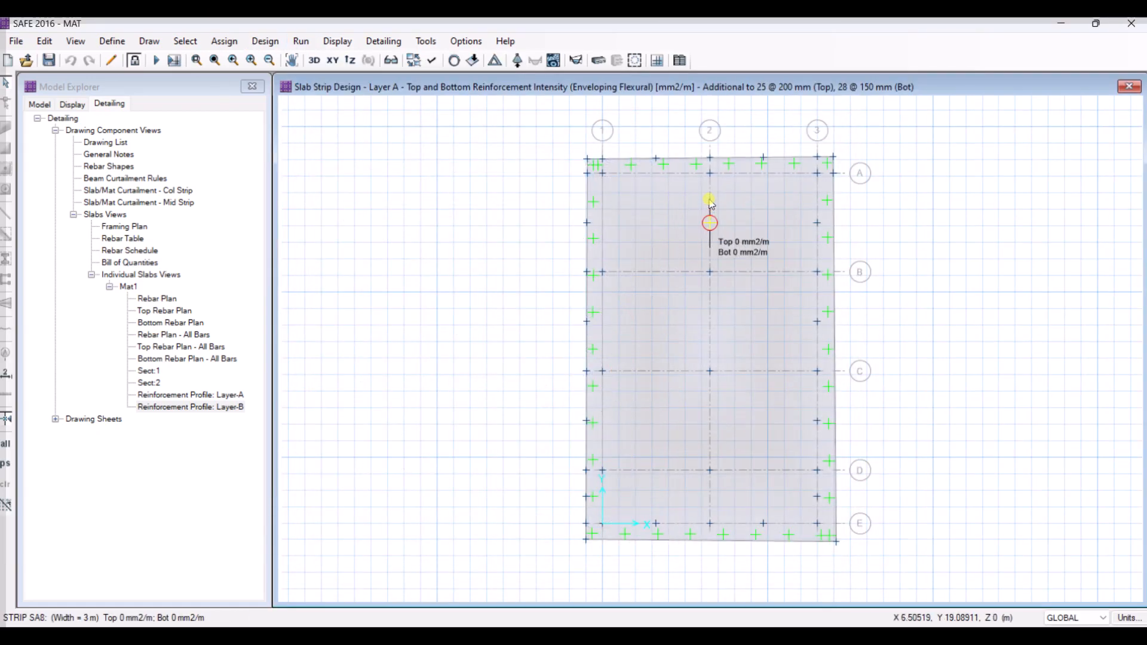